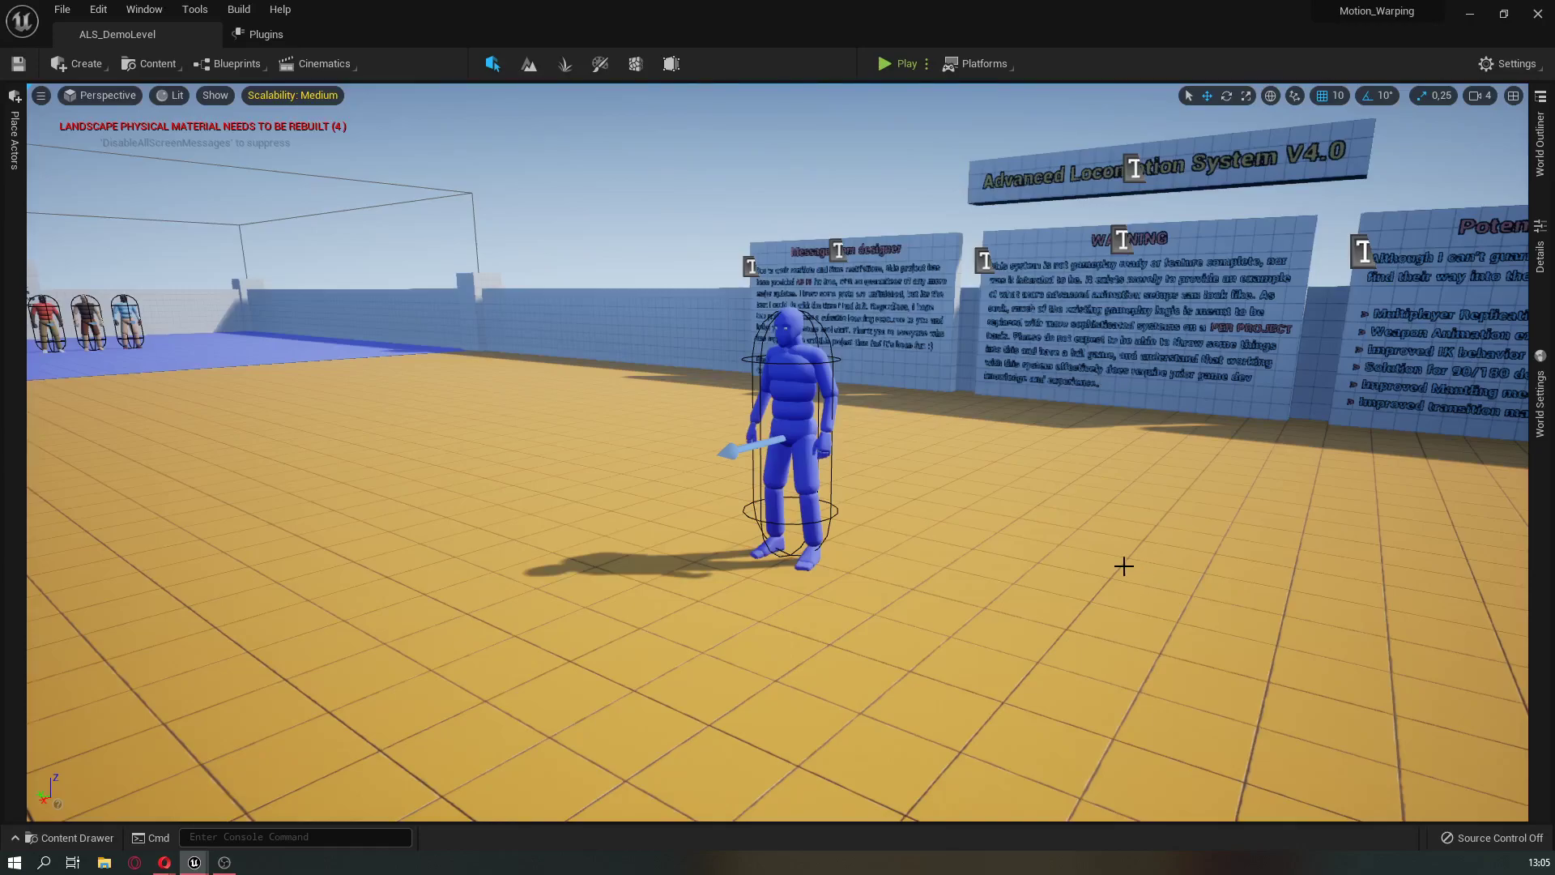
Look up the Motion Warping plugin in the Plugins browser, then return to the level
alt+drag(1123, 565, 998, 543)
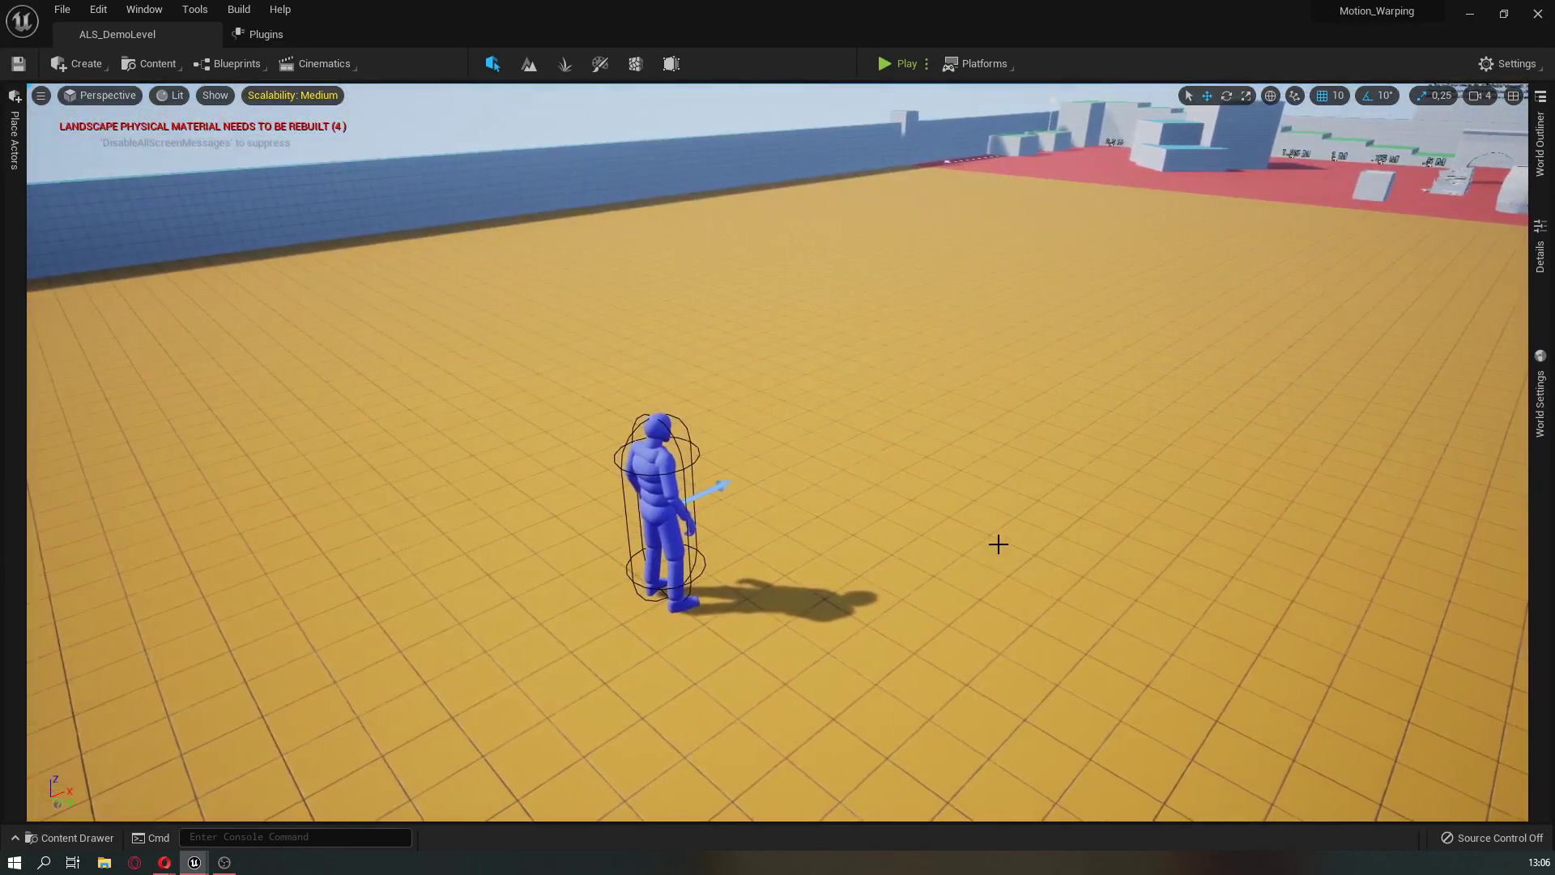
click(75, 837)
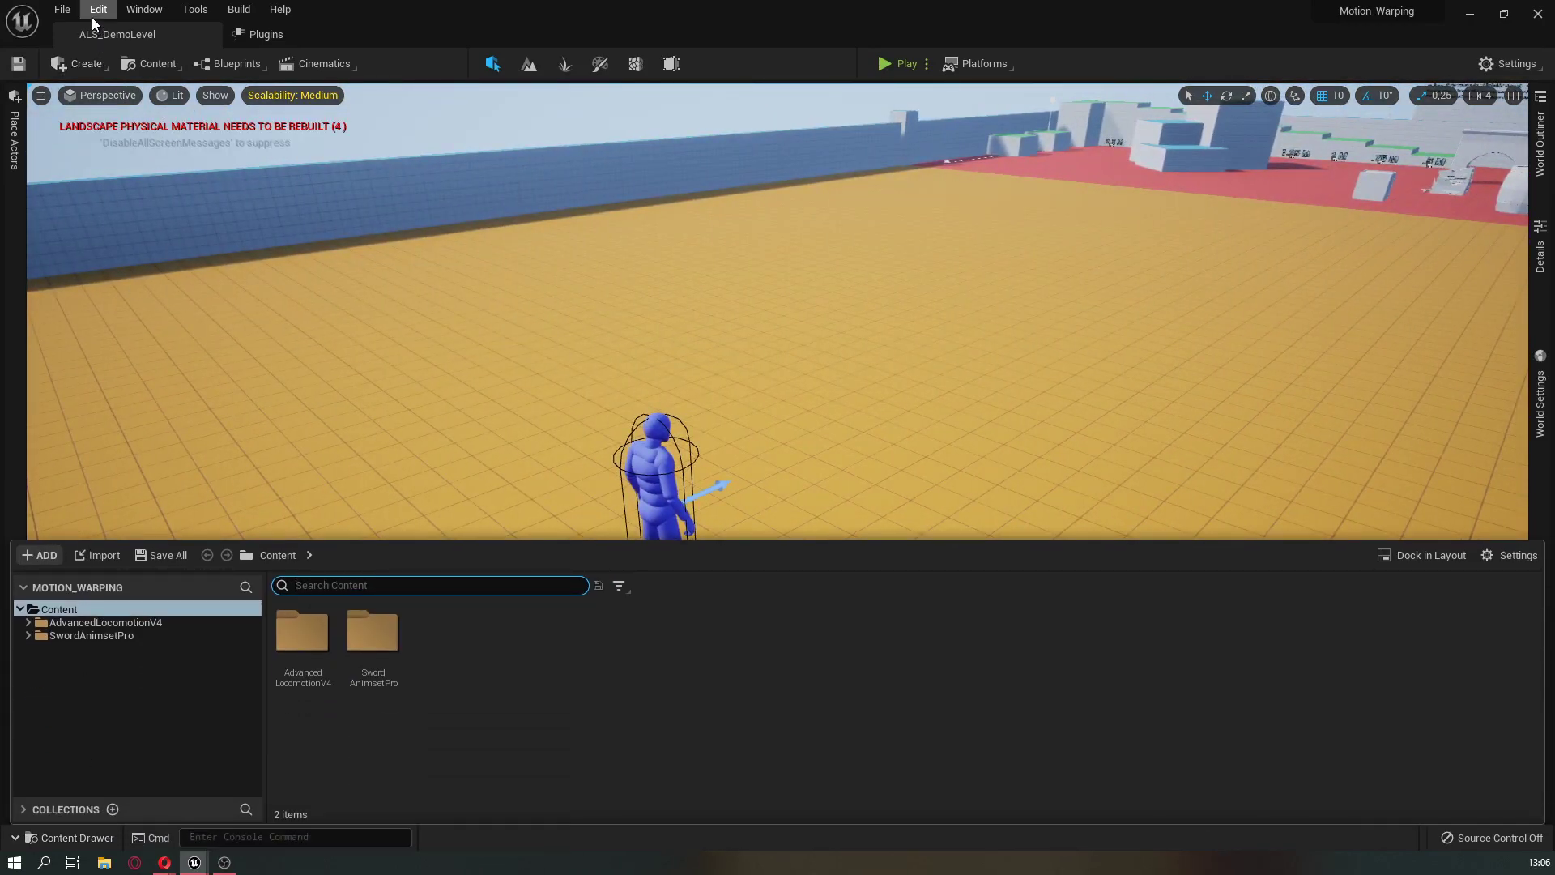
click(92, 15)
click(167, 272)
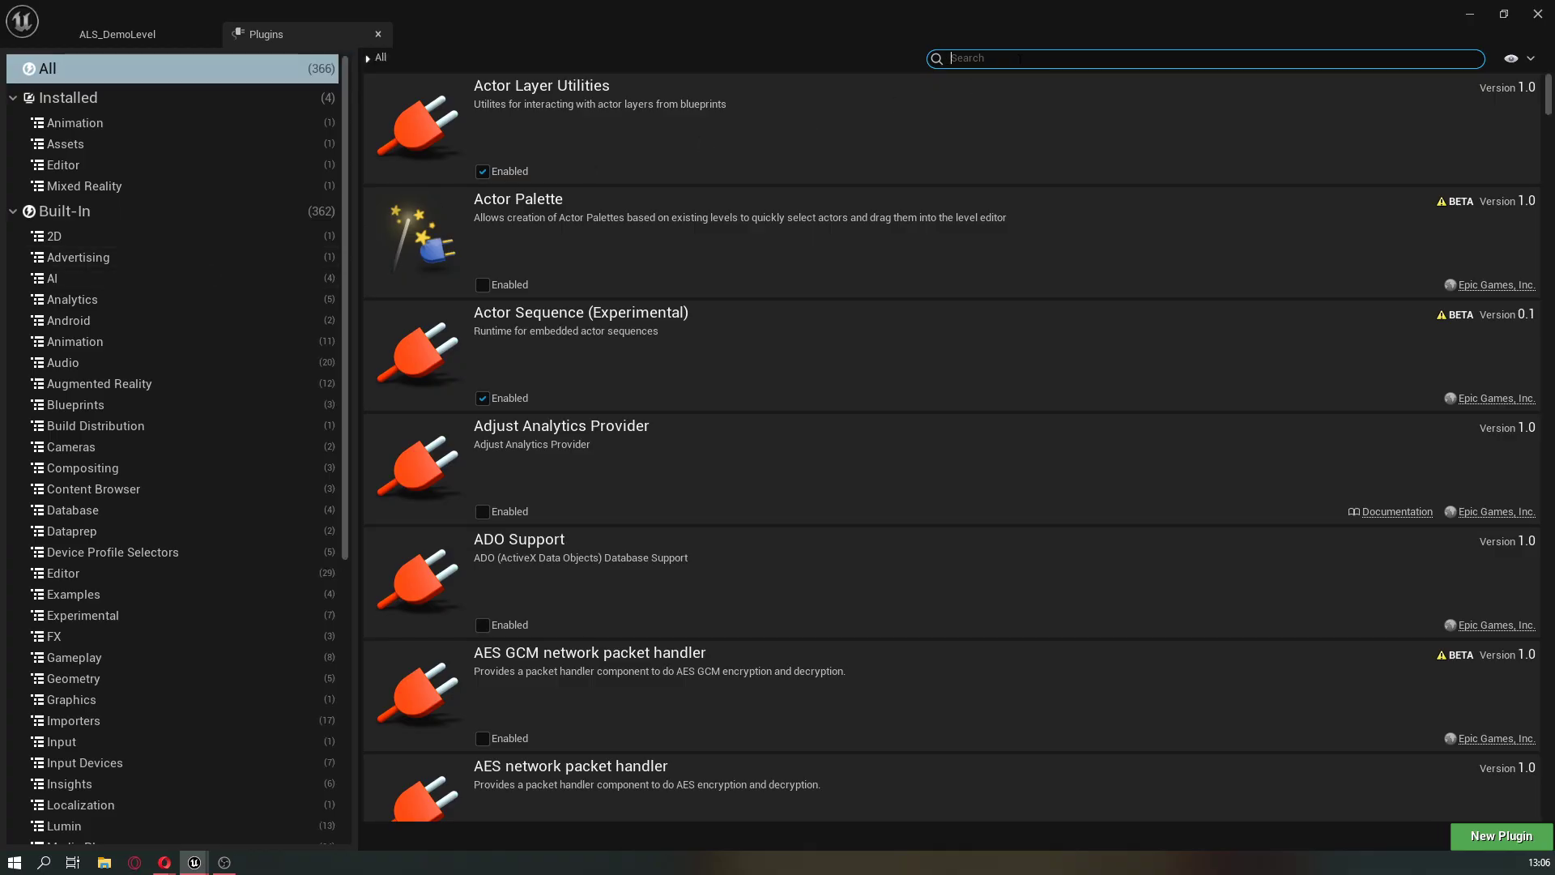
text(motion war)
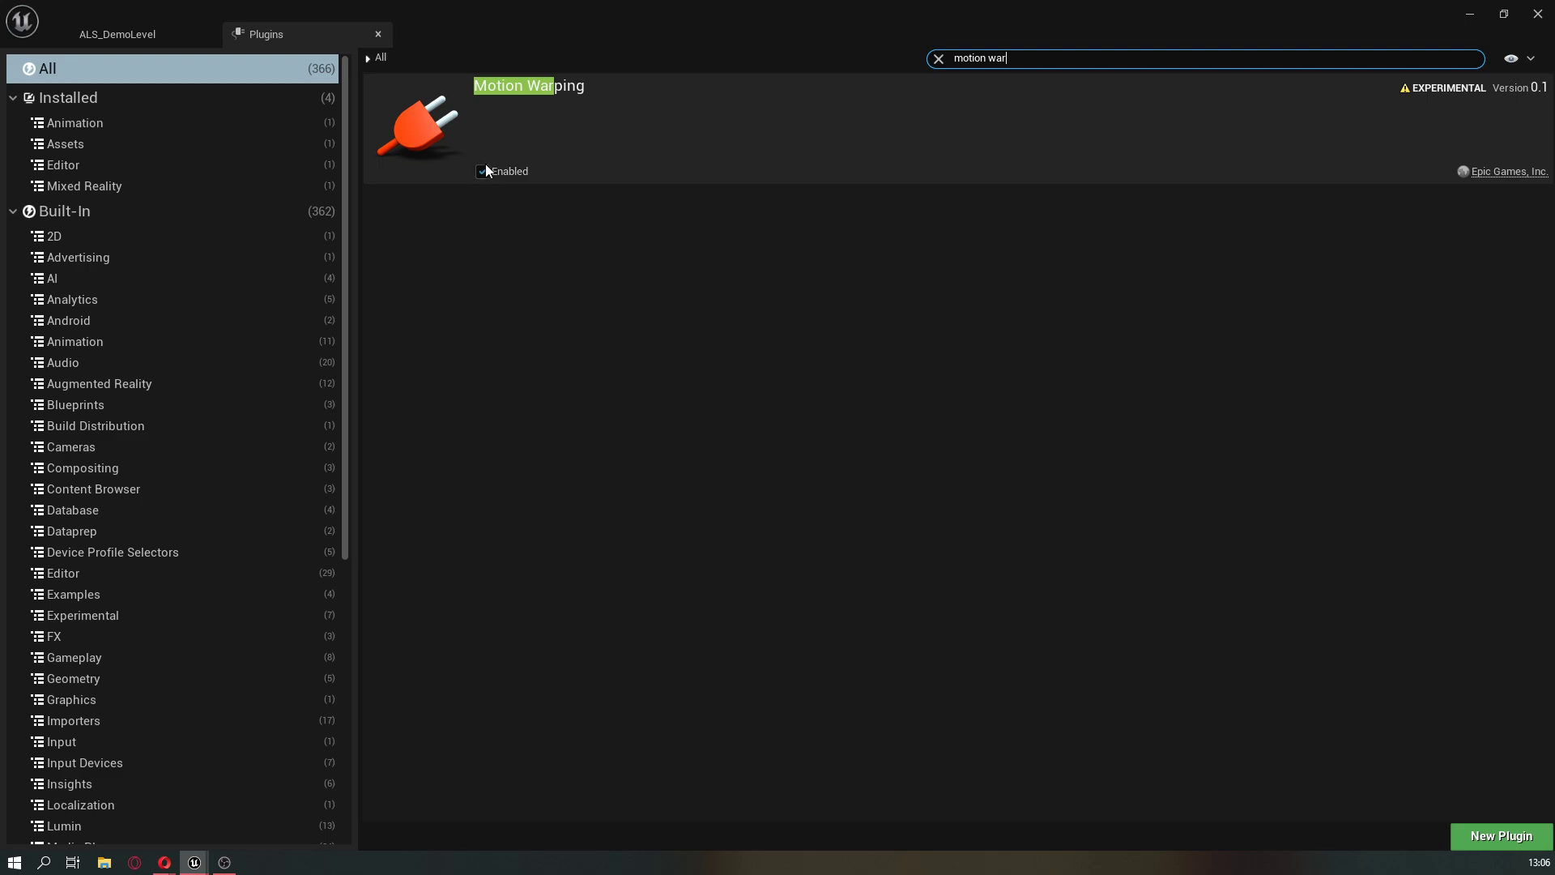
click(377, 33)
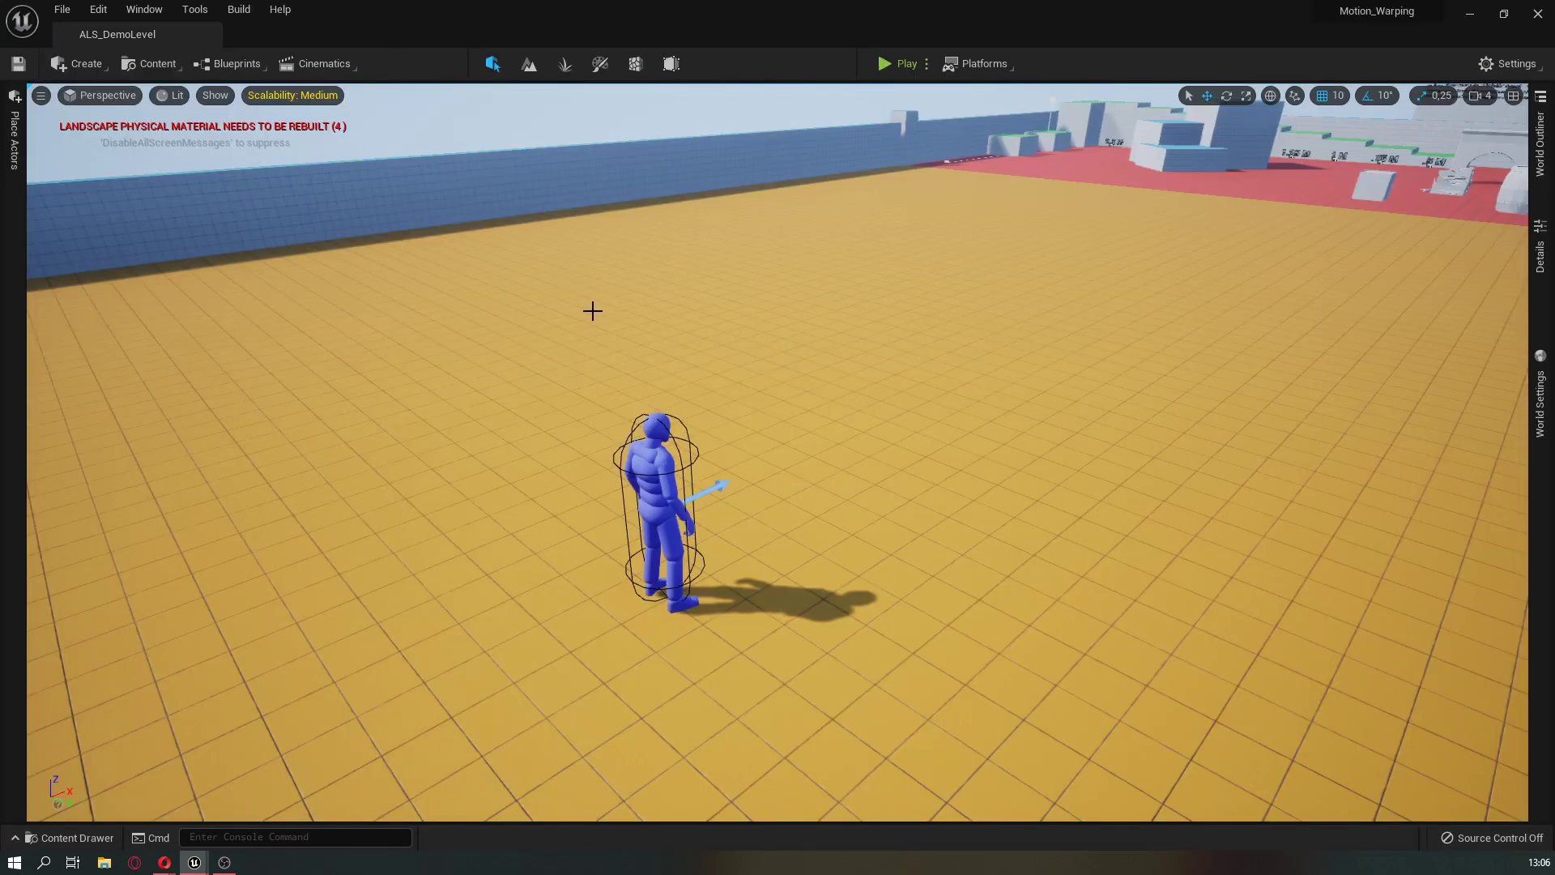
Create a child Blueprint class of ALS_AnimMan_CharacterBP named Enemy
click(648, 445)
right_click(648, 444)
click(696, 324)
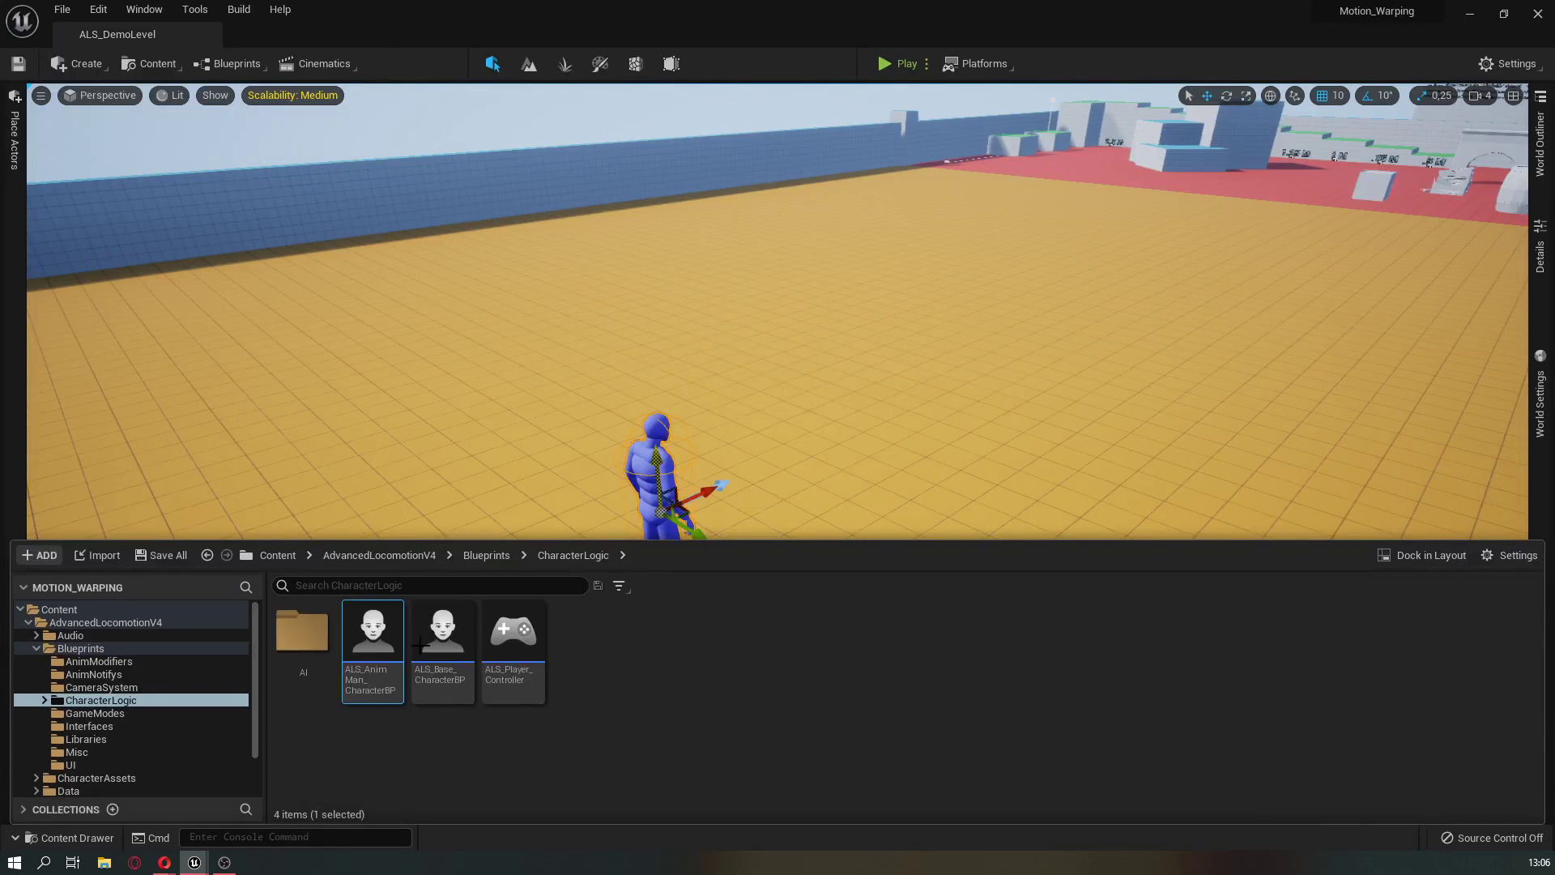
right_click(372, 640)
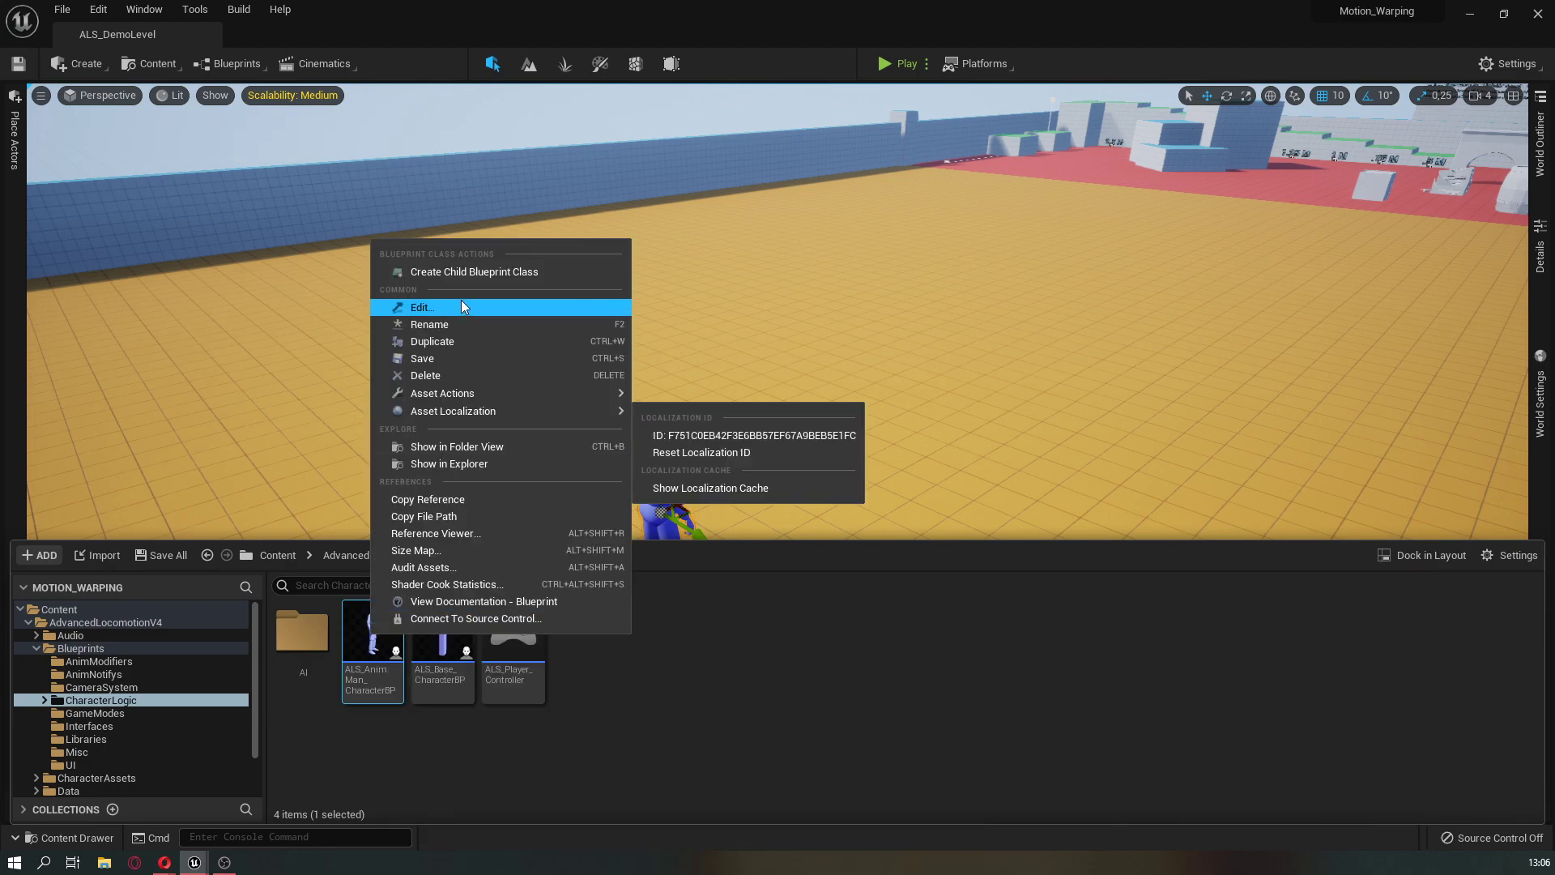
click(458, 273)
text(nemy)
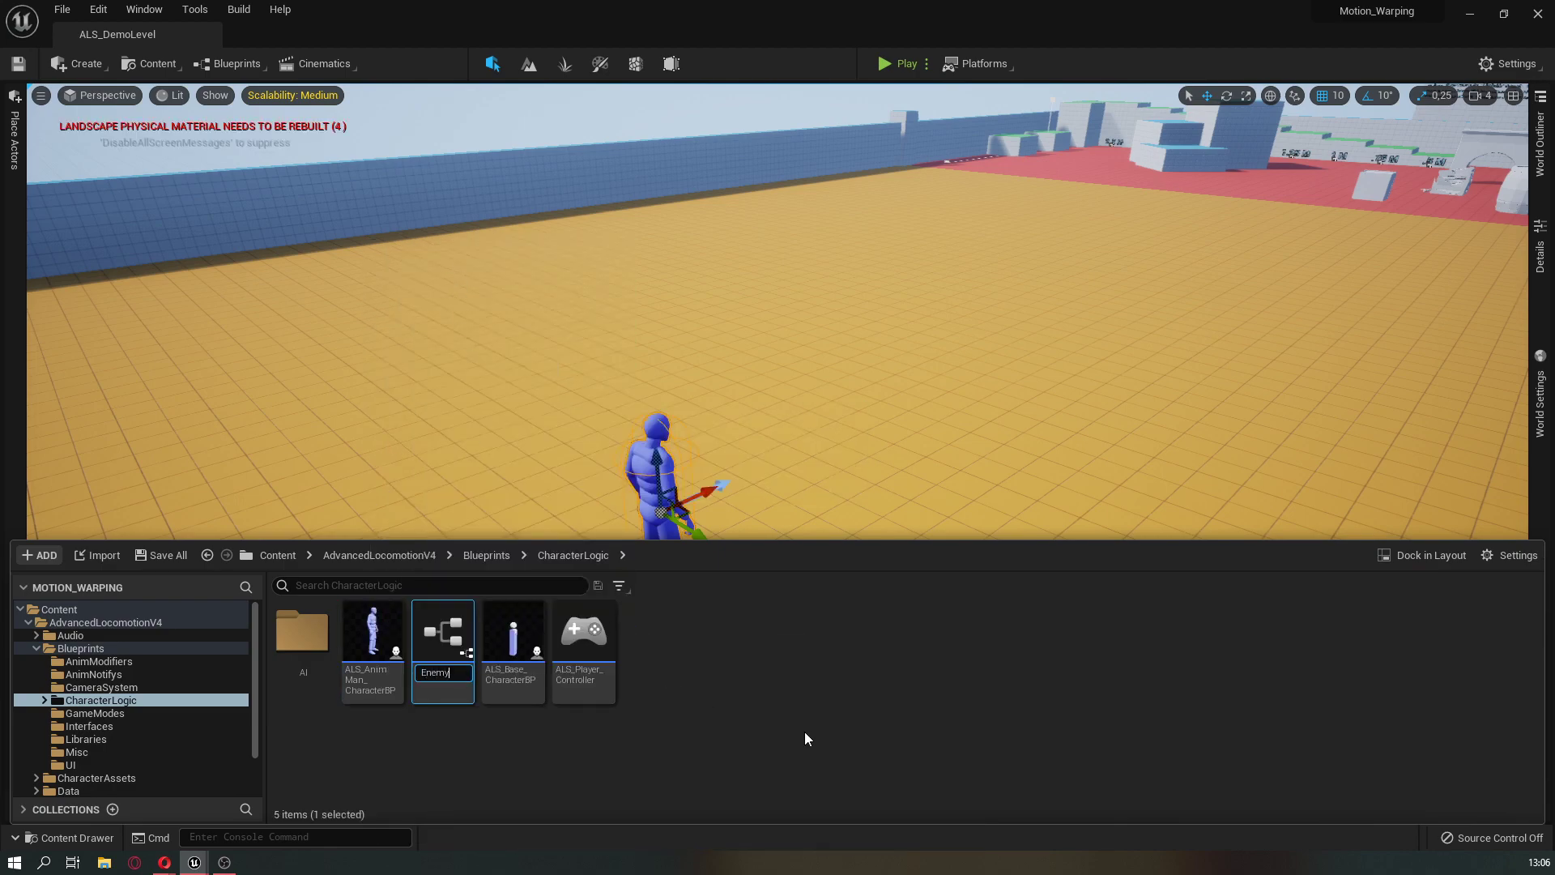
key(Return)
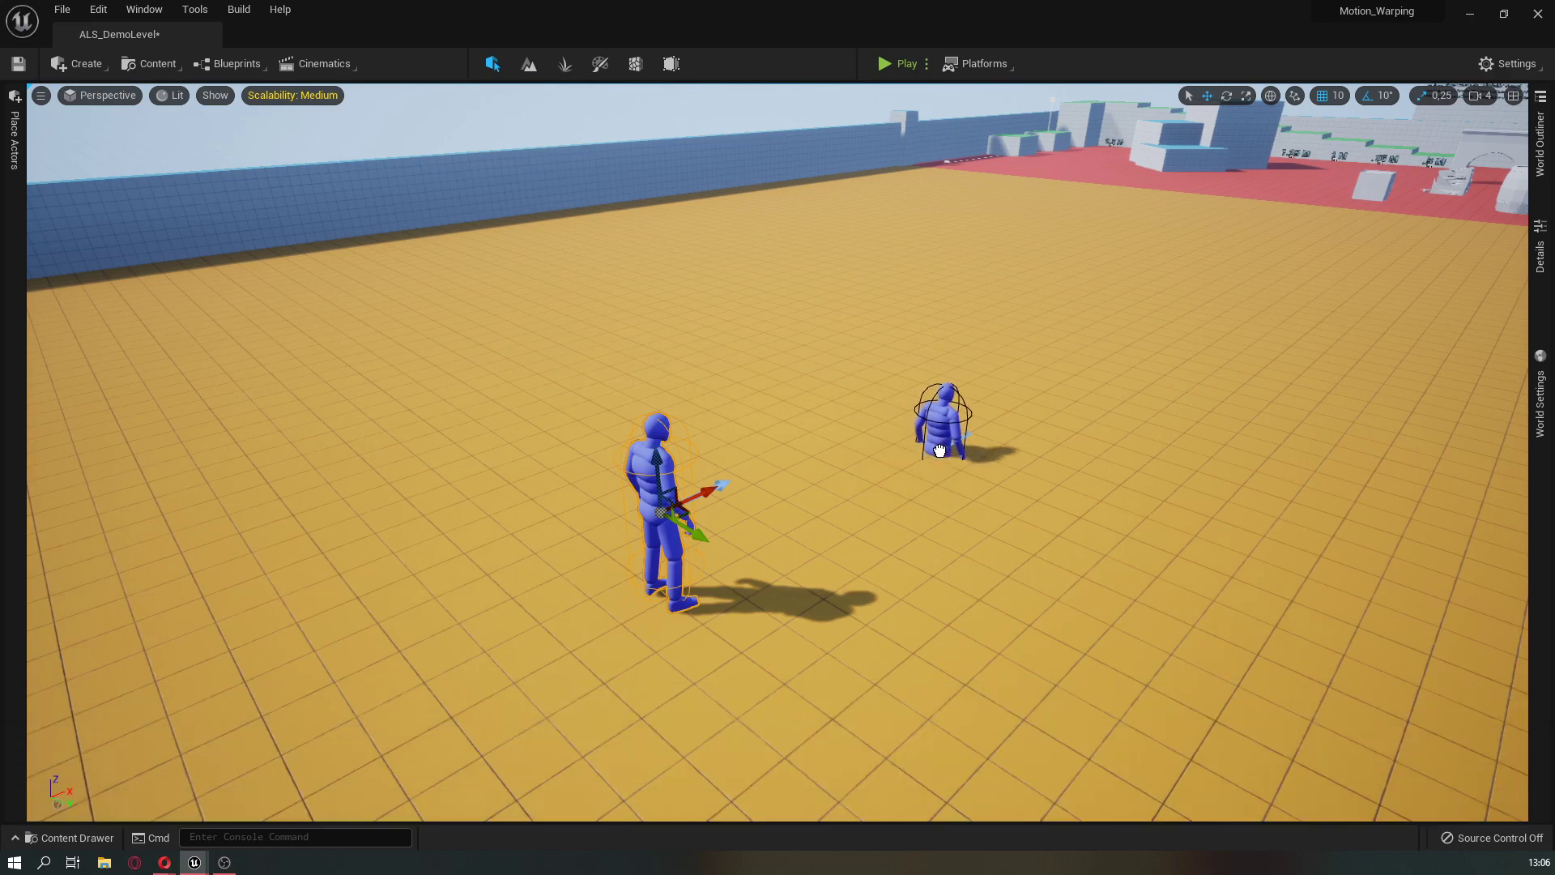
Place an Enemy beside the player and rotate it 180° to face the player
drag(578, 637, 952, 484)
key(e)
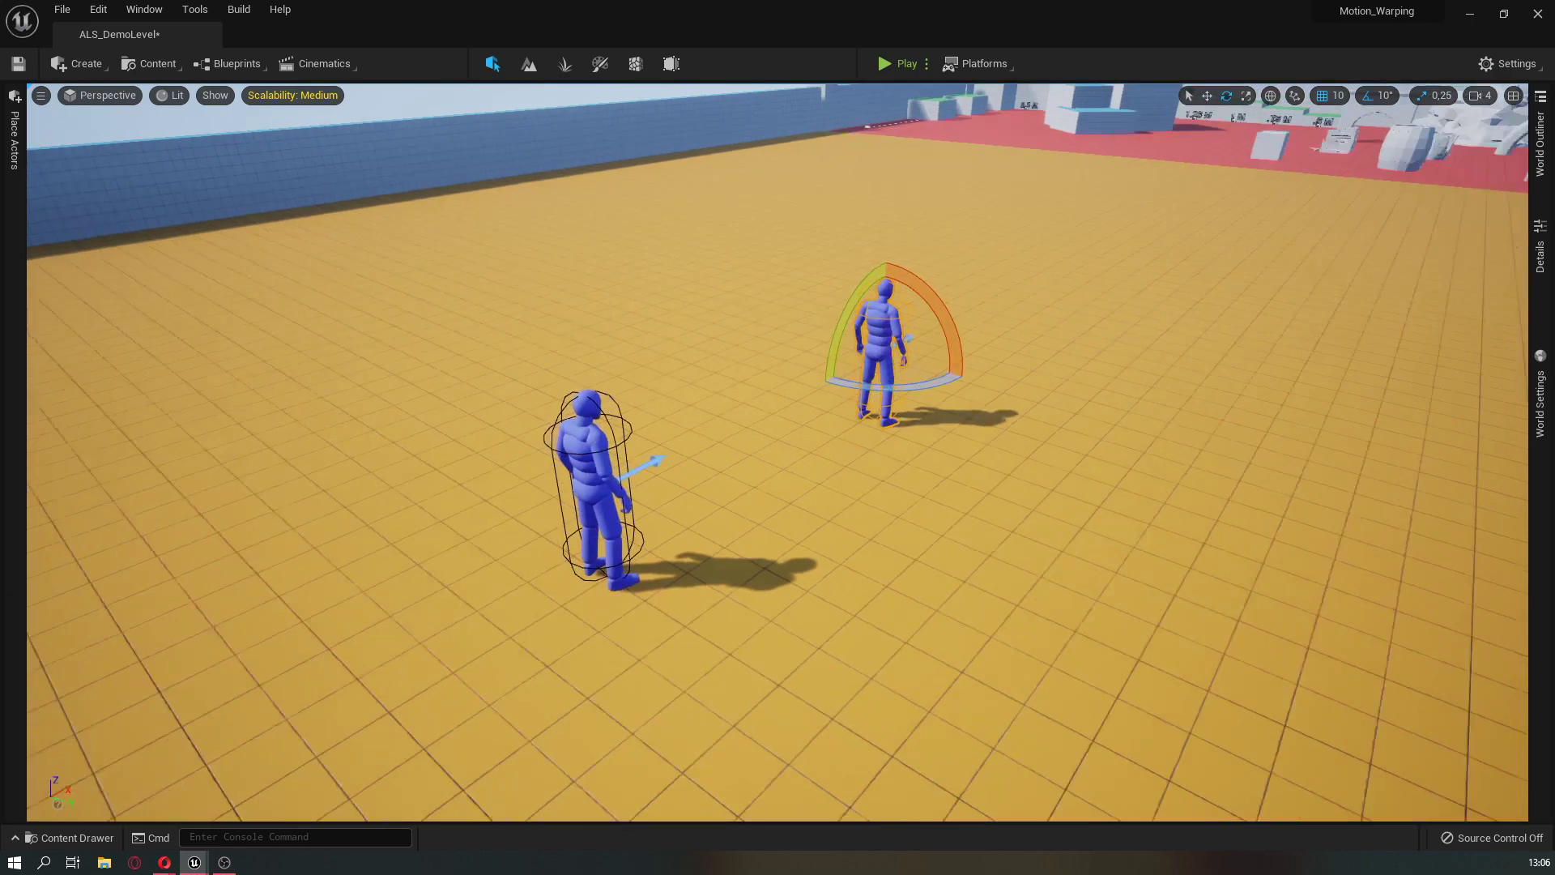
mouse_move(941, 388)
mouse_down()
mouse_move(996, 356)
mouse_move(1089, 391)
mouse_up()
click(1540, 281)
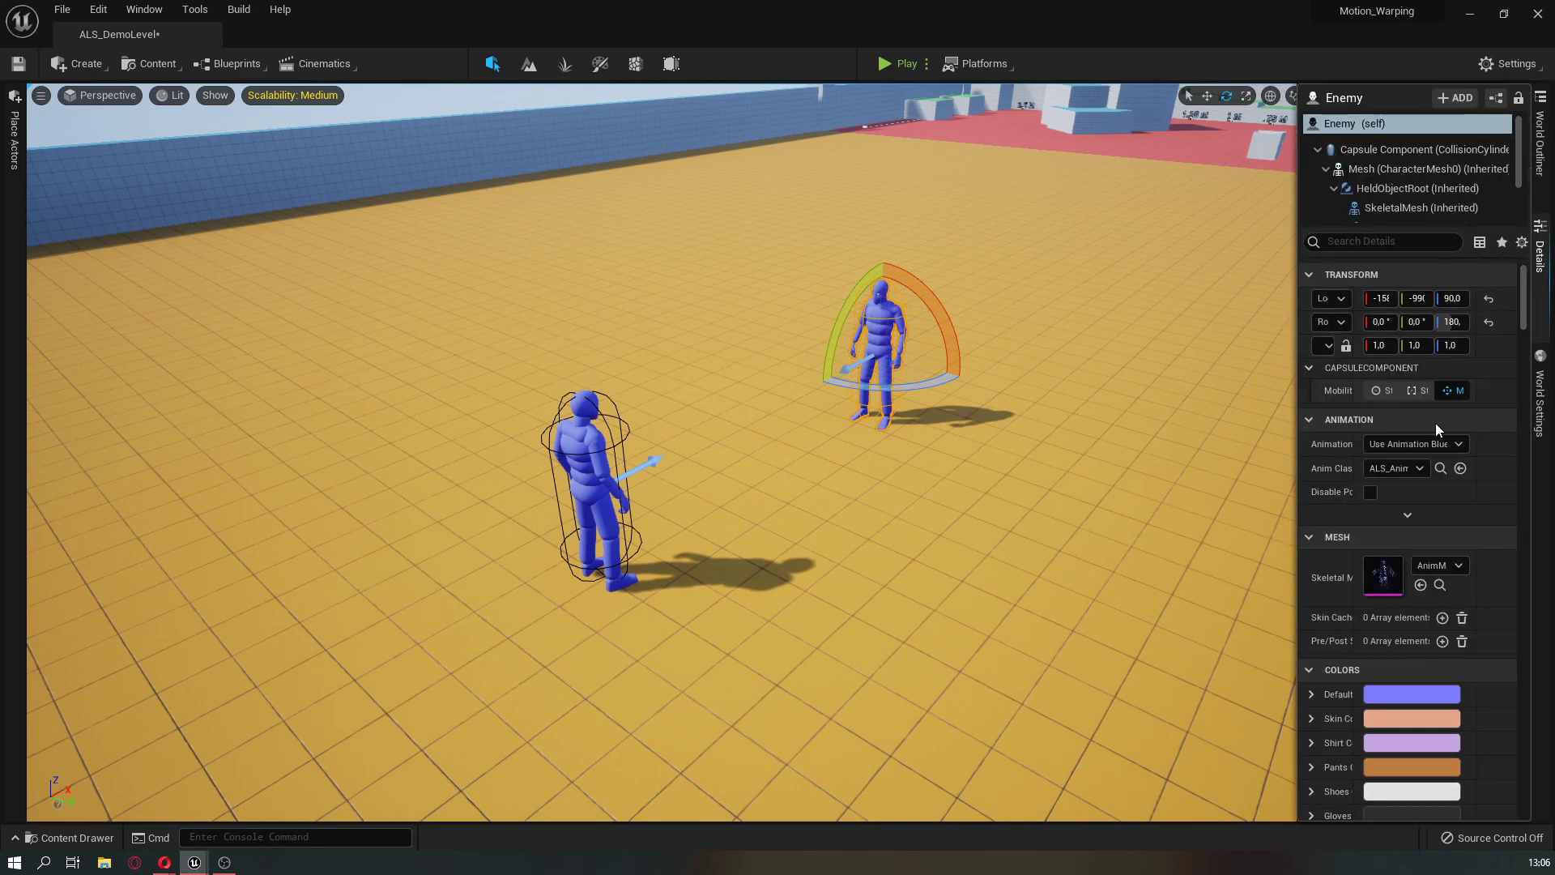
Set the Enemy's Default Color to red with the Color Picker
click(1404, 690)
drag(1199, 557, 1237, 569)
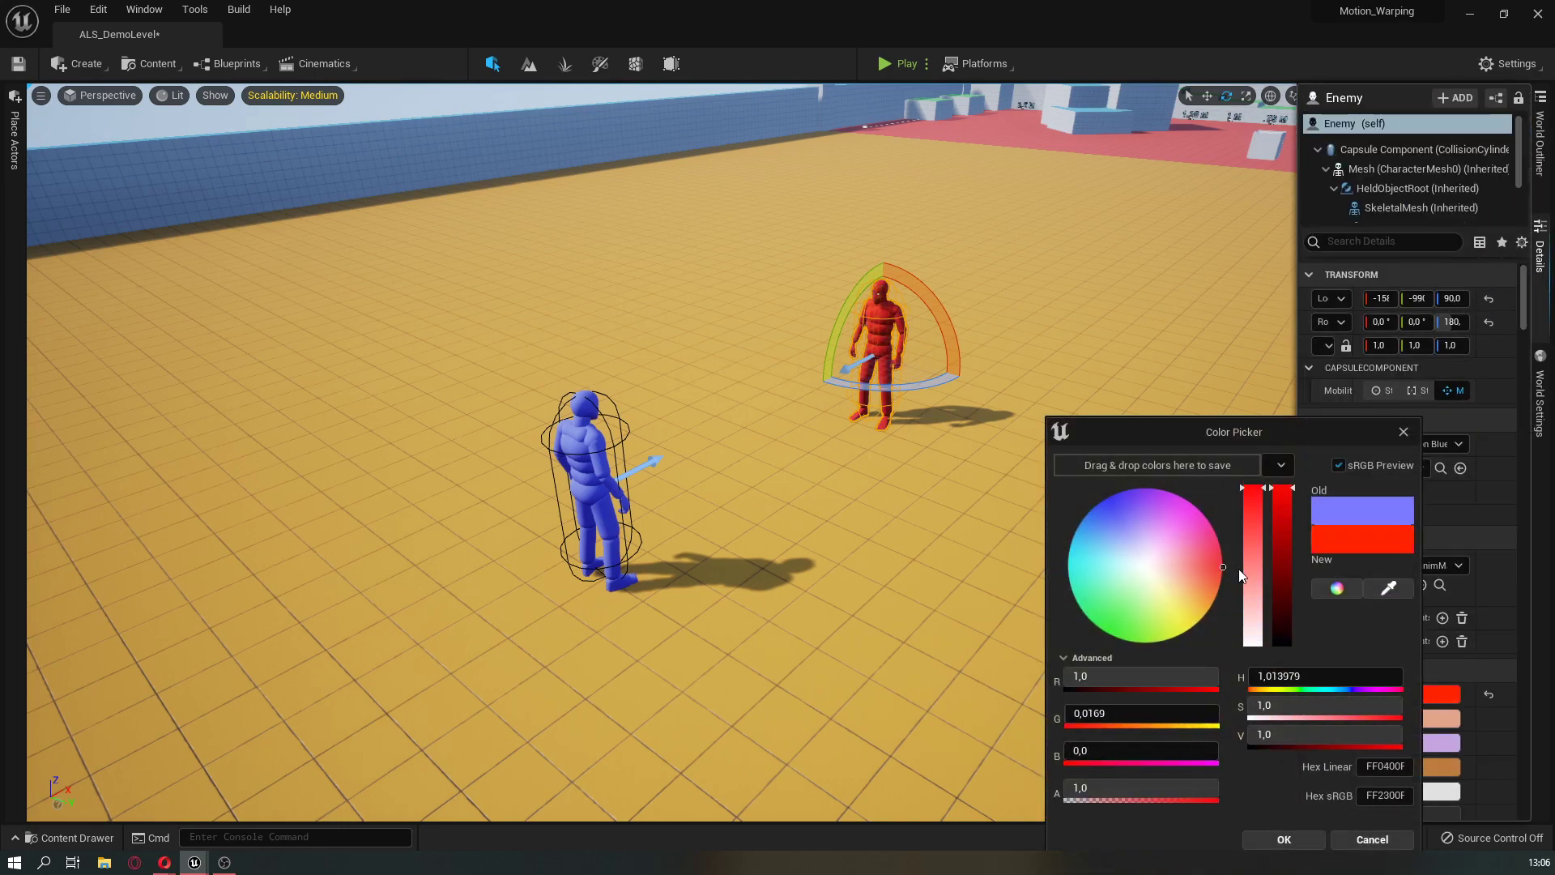
click(1300, 834)
scroll(1430, 421, down, 3)
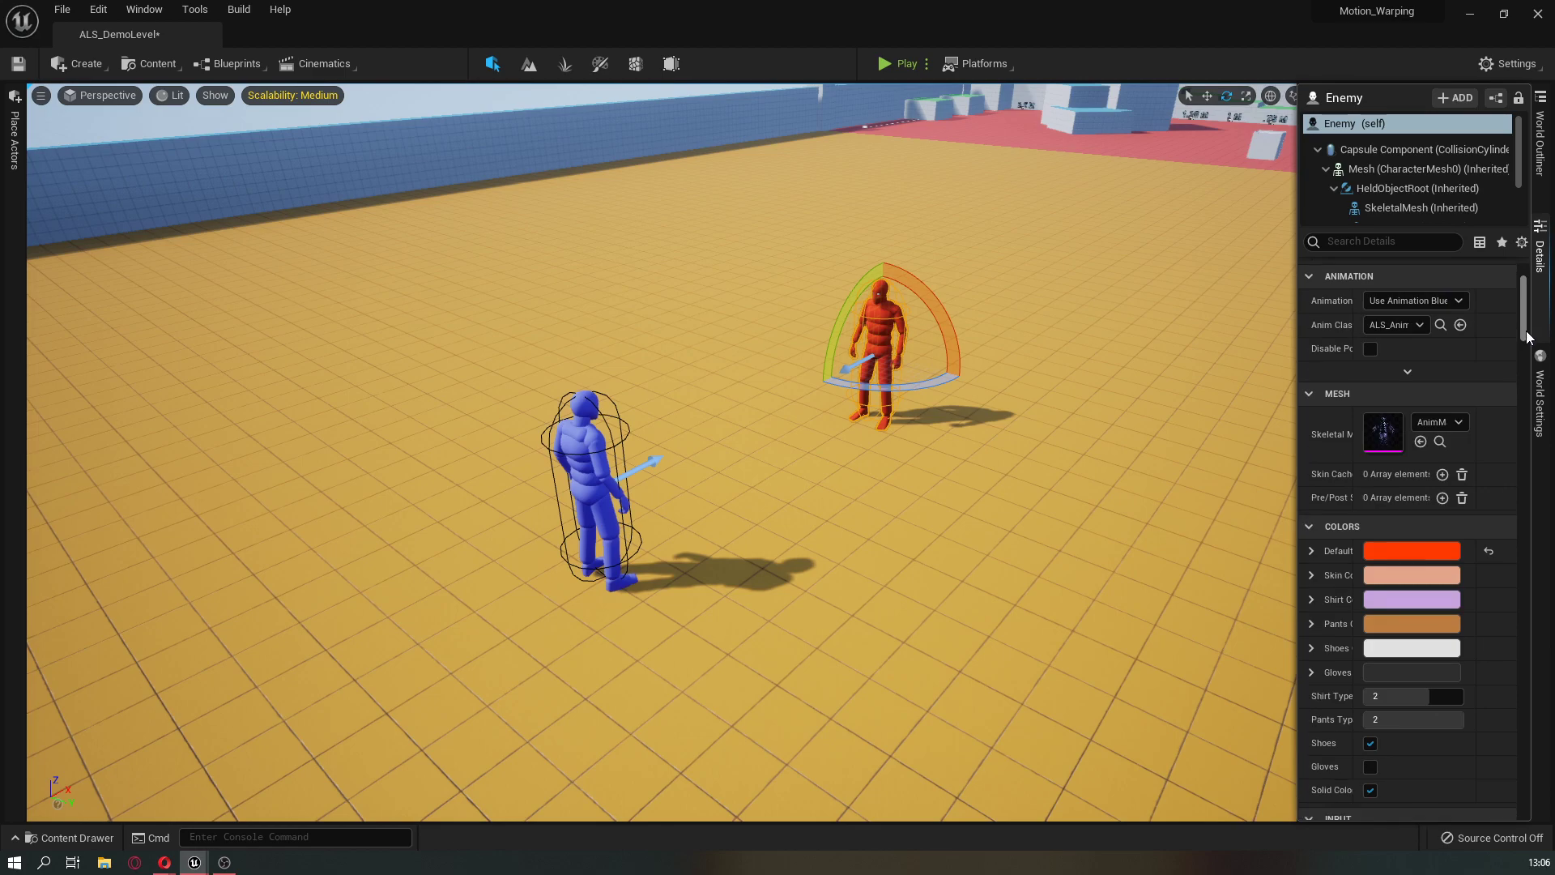
scroll(1431, 421, down, 5)
scroll(1430, 421, down, 3)
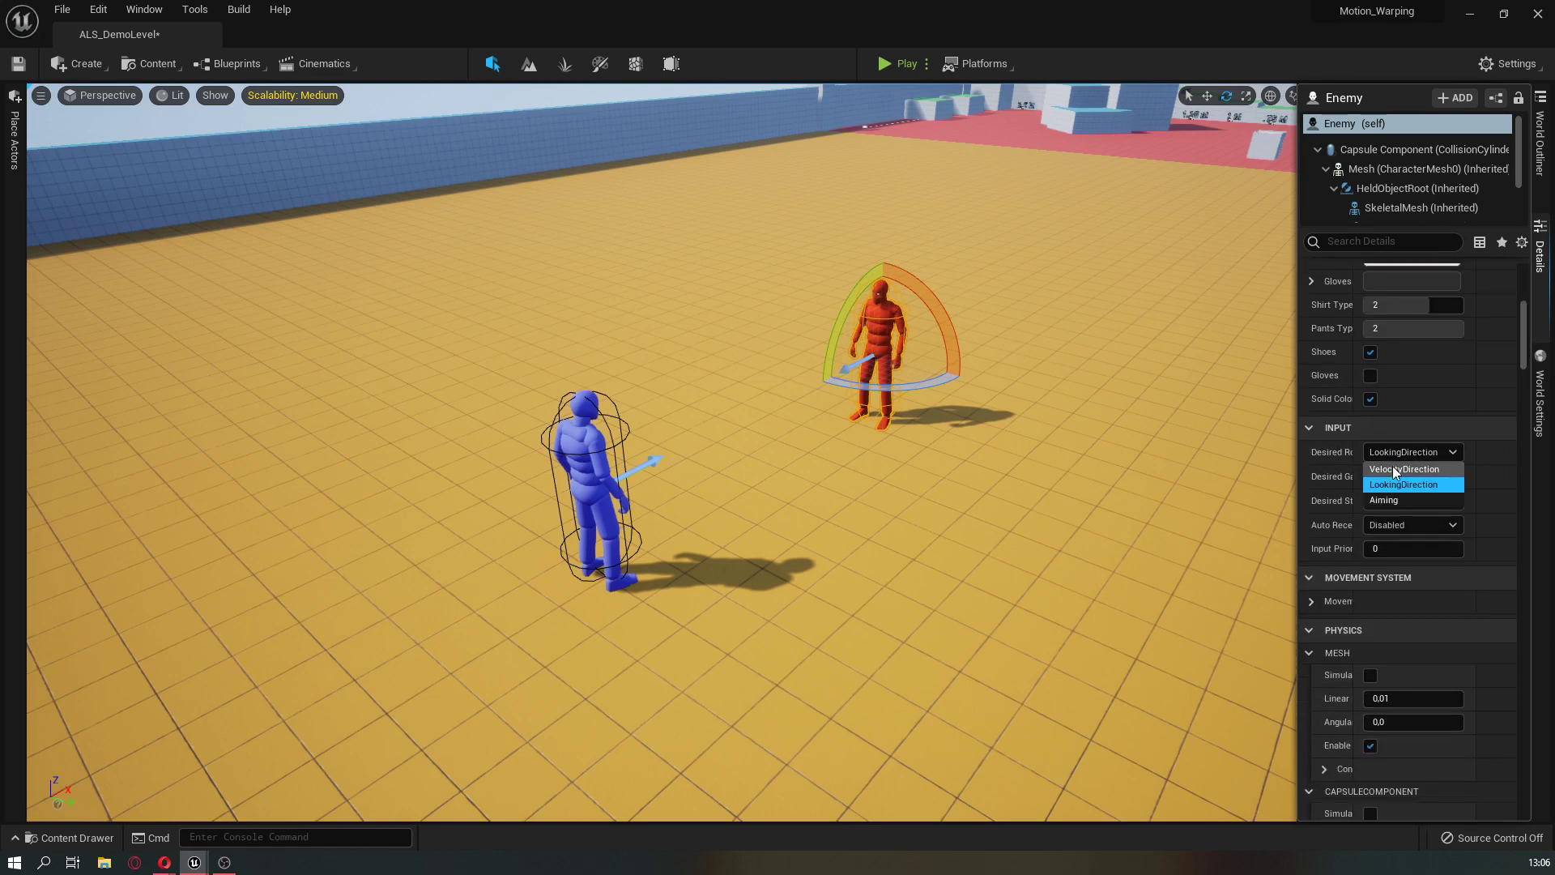
Change the Enemy's Desired Rotation Mode and set its AI Controller Class to None
click(1393, 467)
mouse_move(1520, 342)
mouse_down()
mouse_move(1532, 403)
mouse_move(1503, 764)
mouse_up()
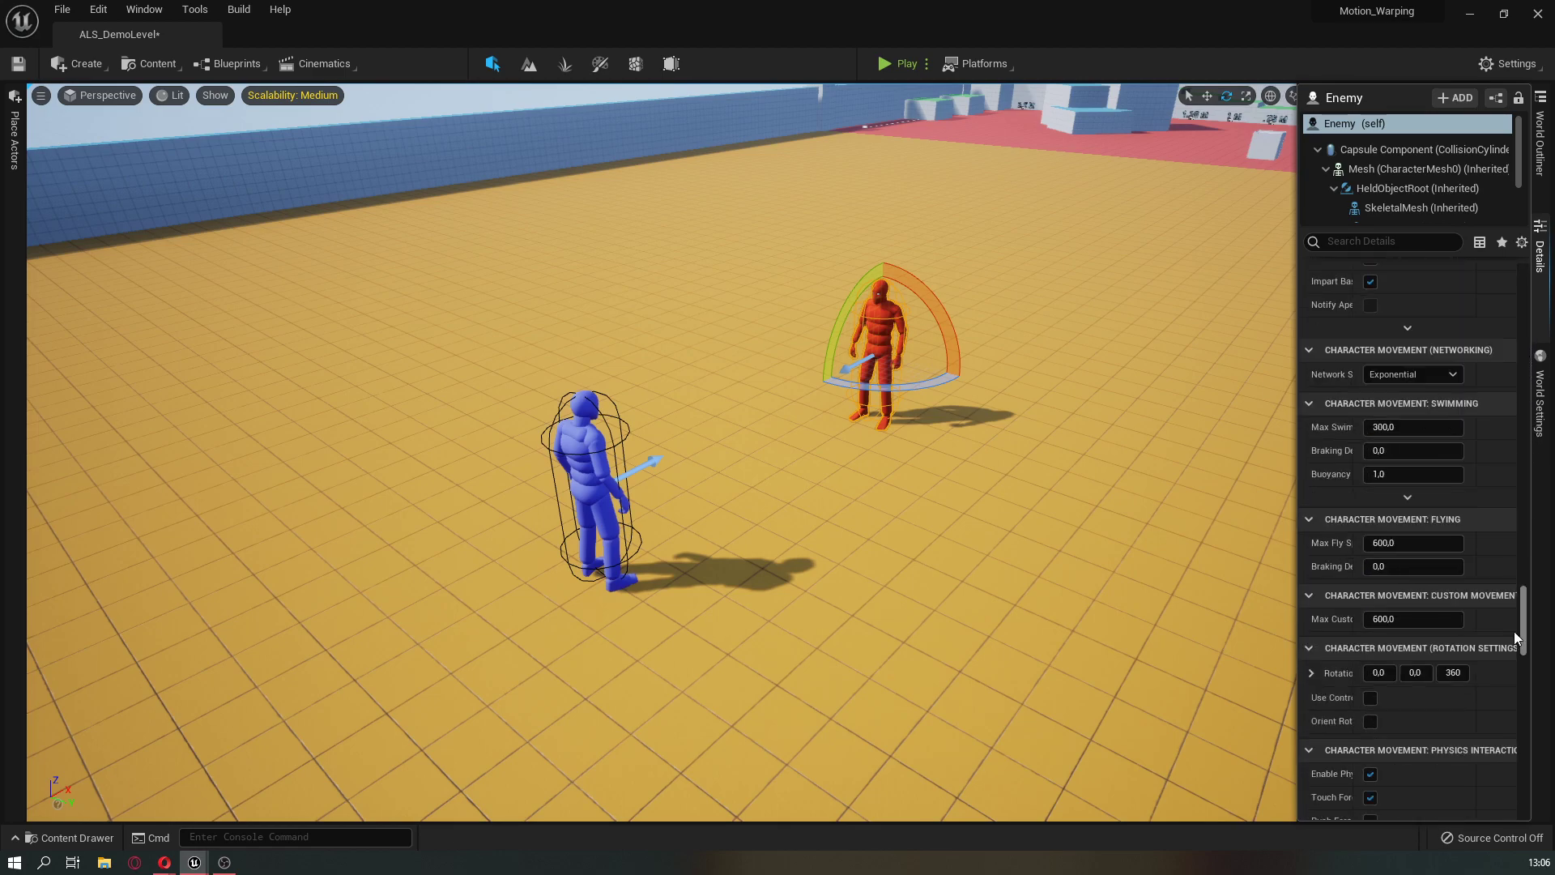
scroll(1504, 763, down, 5)
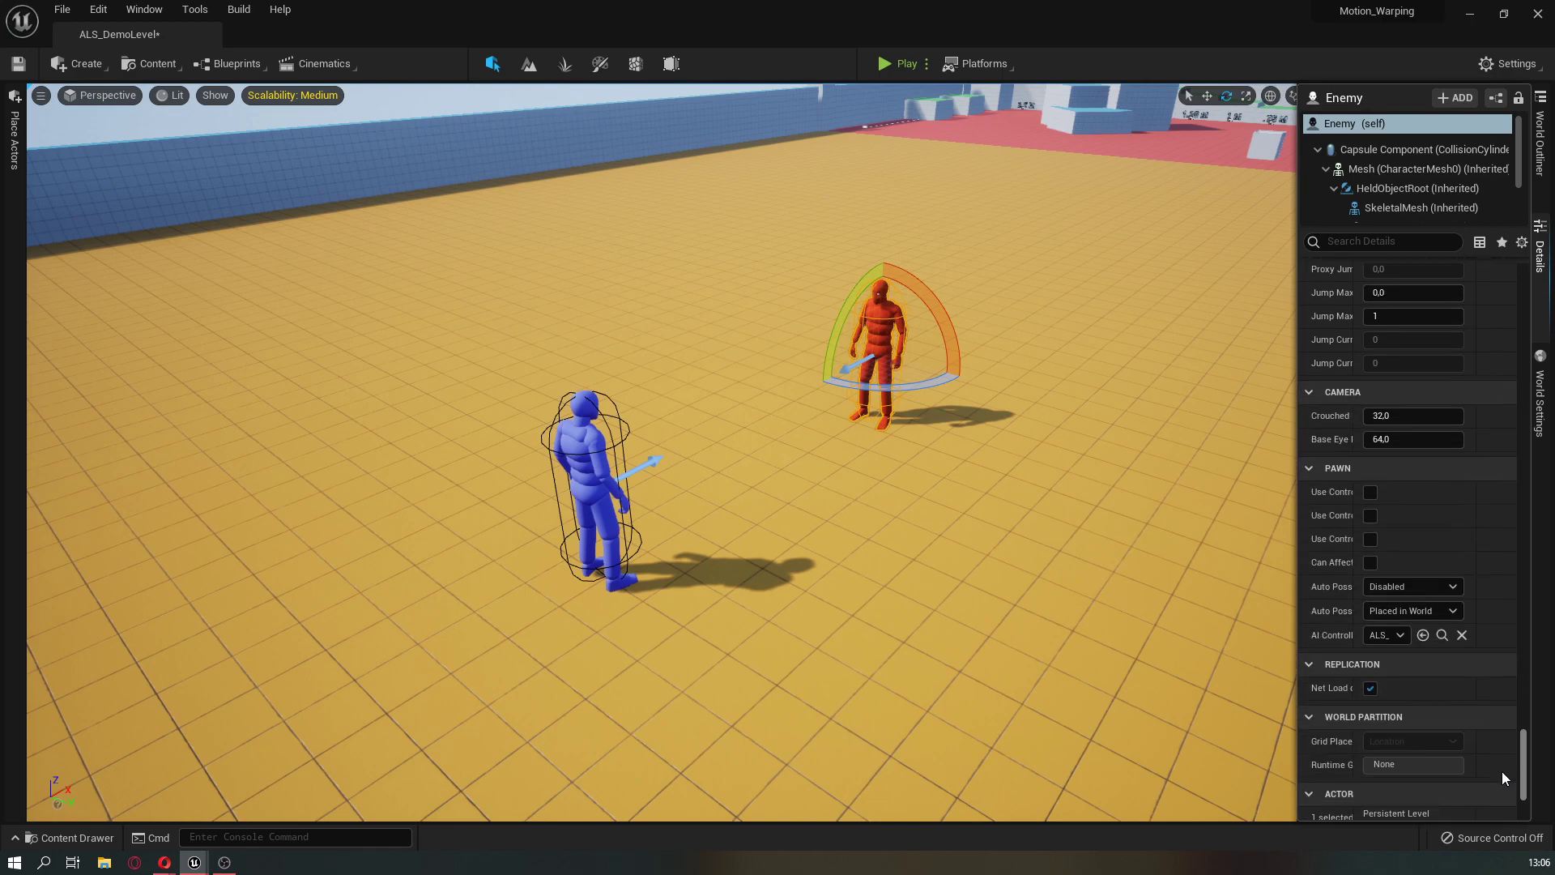
click(1390, 635)
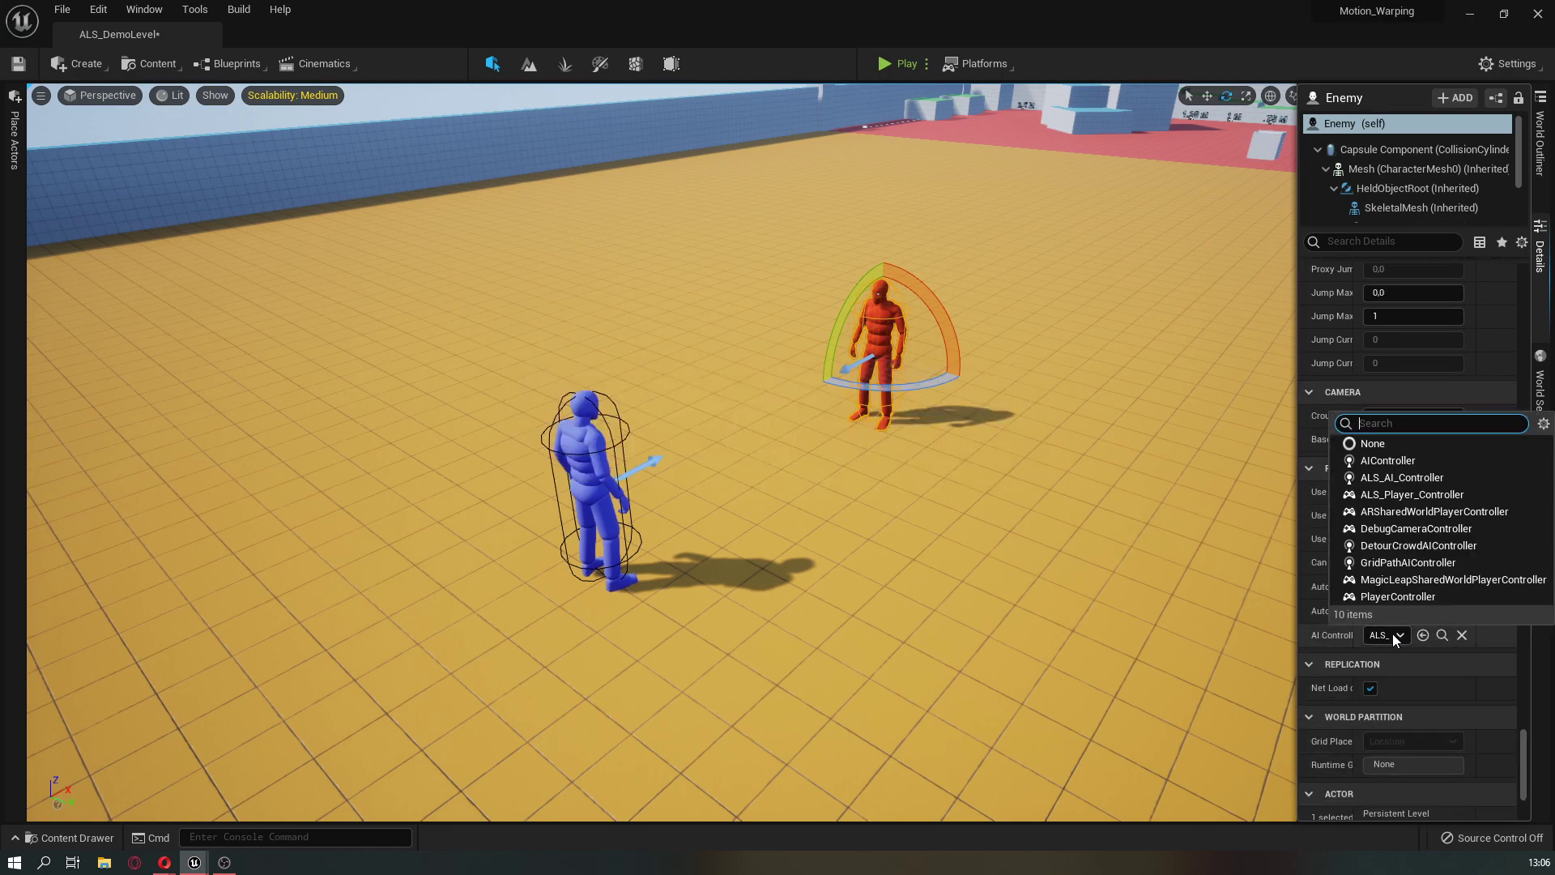
click(1377, 443)
click(559, 490)
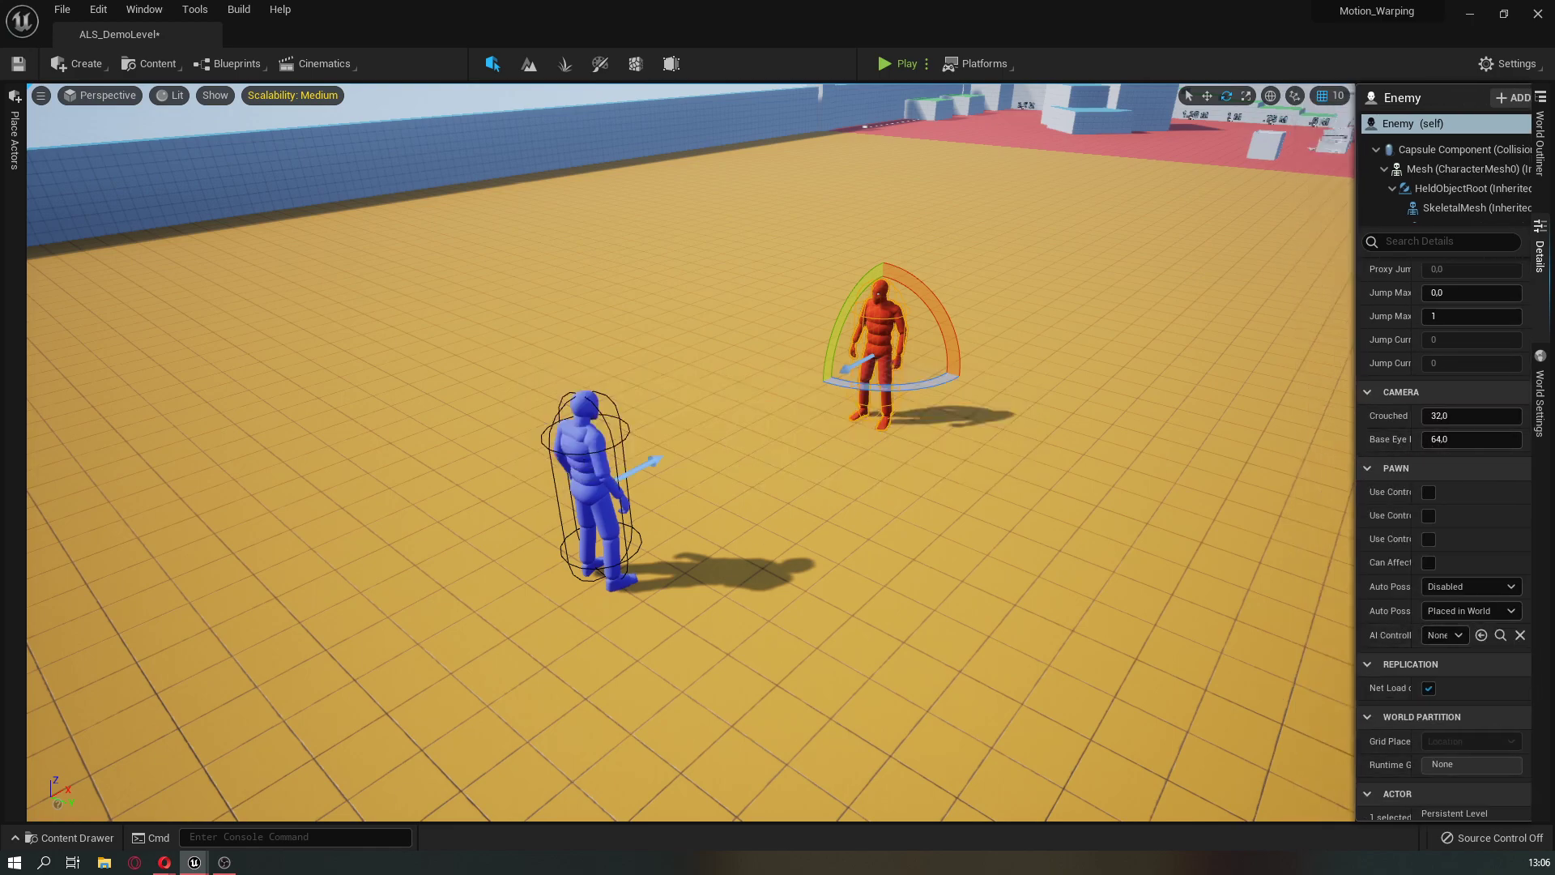
click(94, 840)
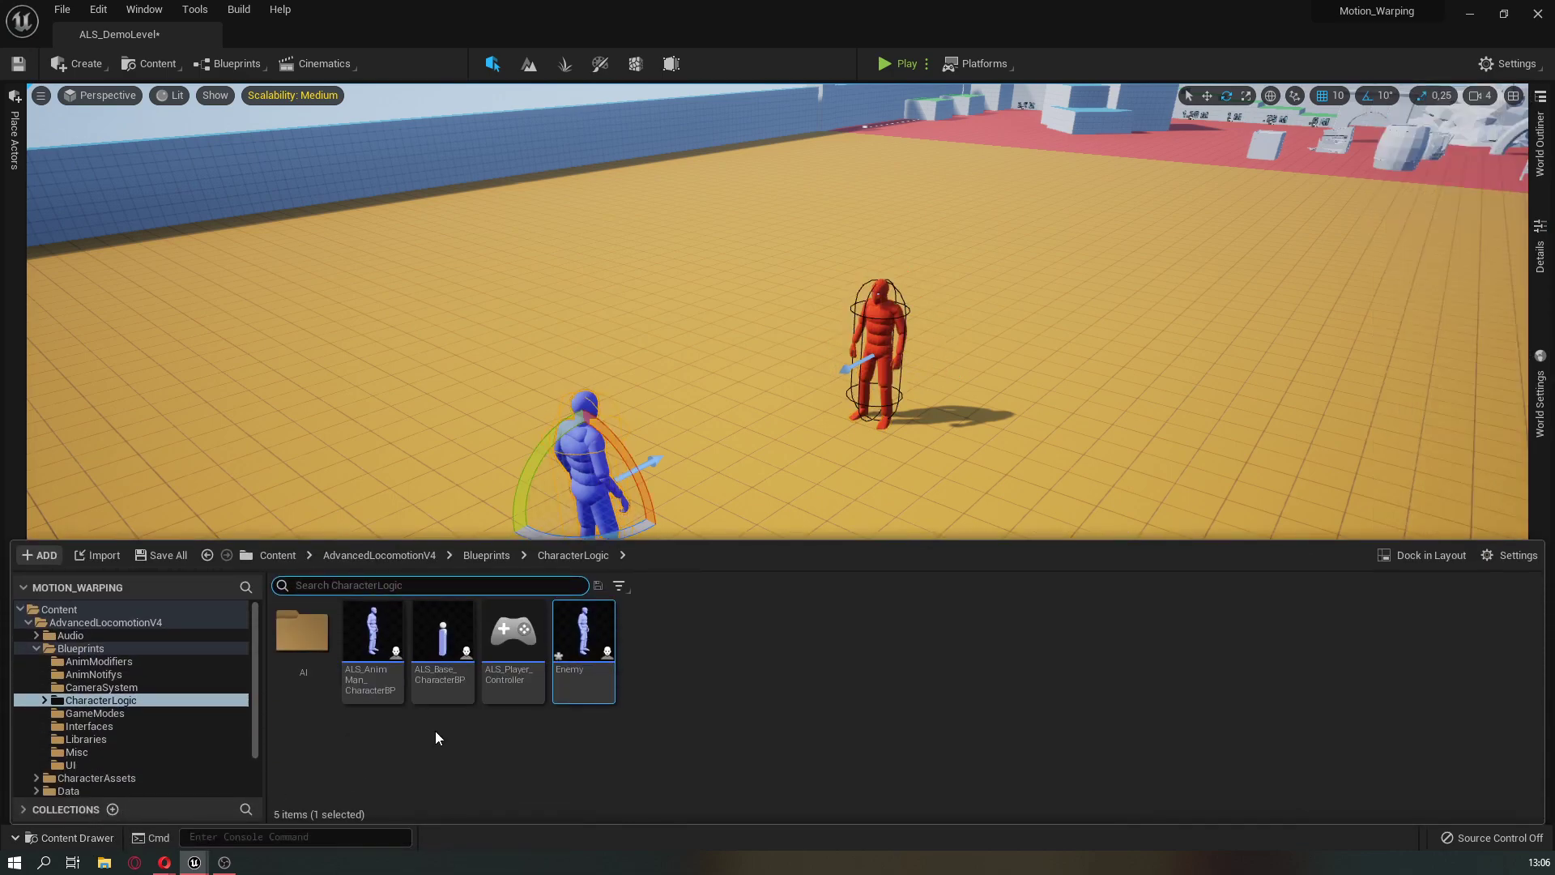
Open ALS_AnimMan_CharacterBP and add a Motion Warping component via the 'motion wa' search
double_click(377, 669)
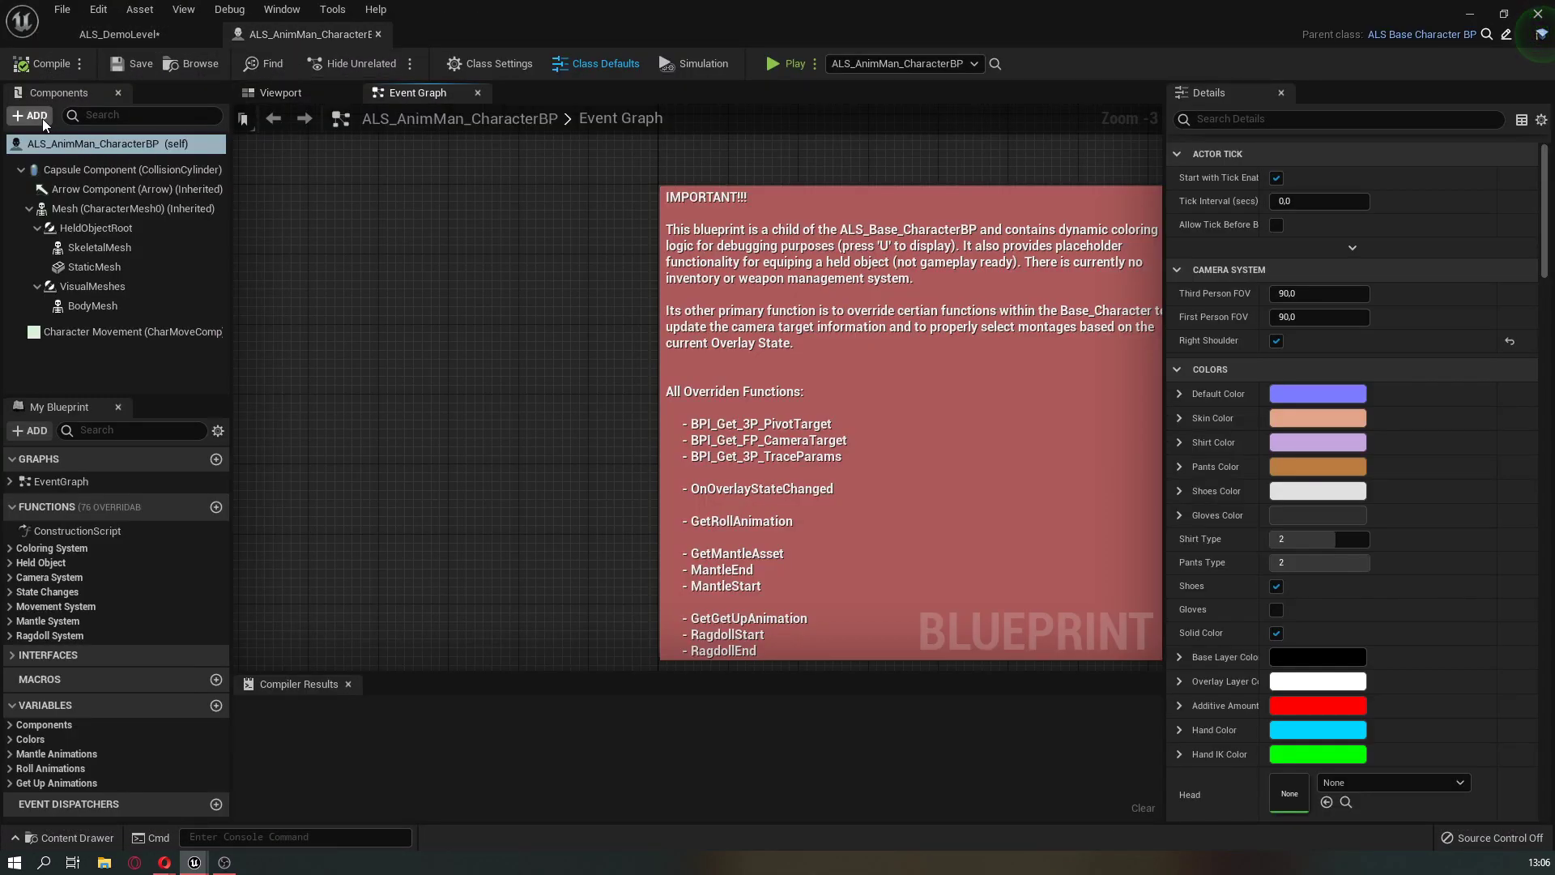
click(37, 117)
text(motion wa)
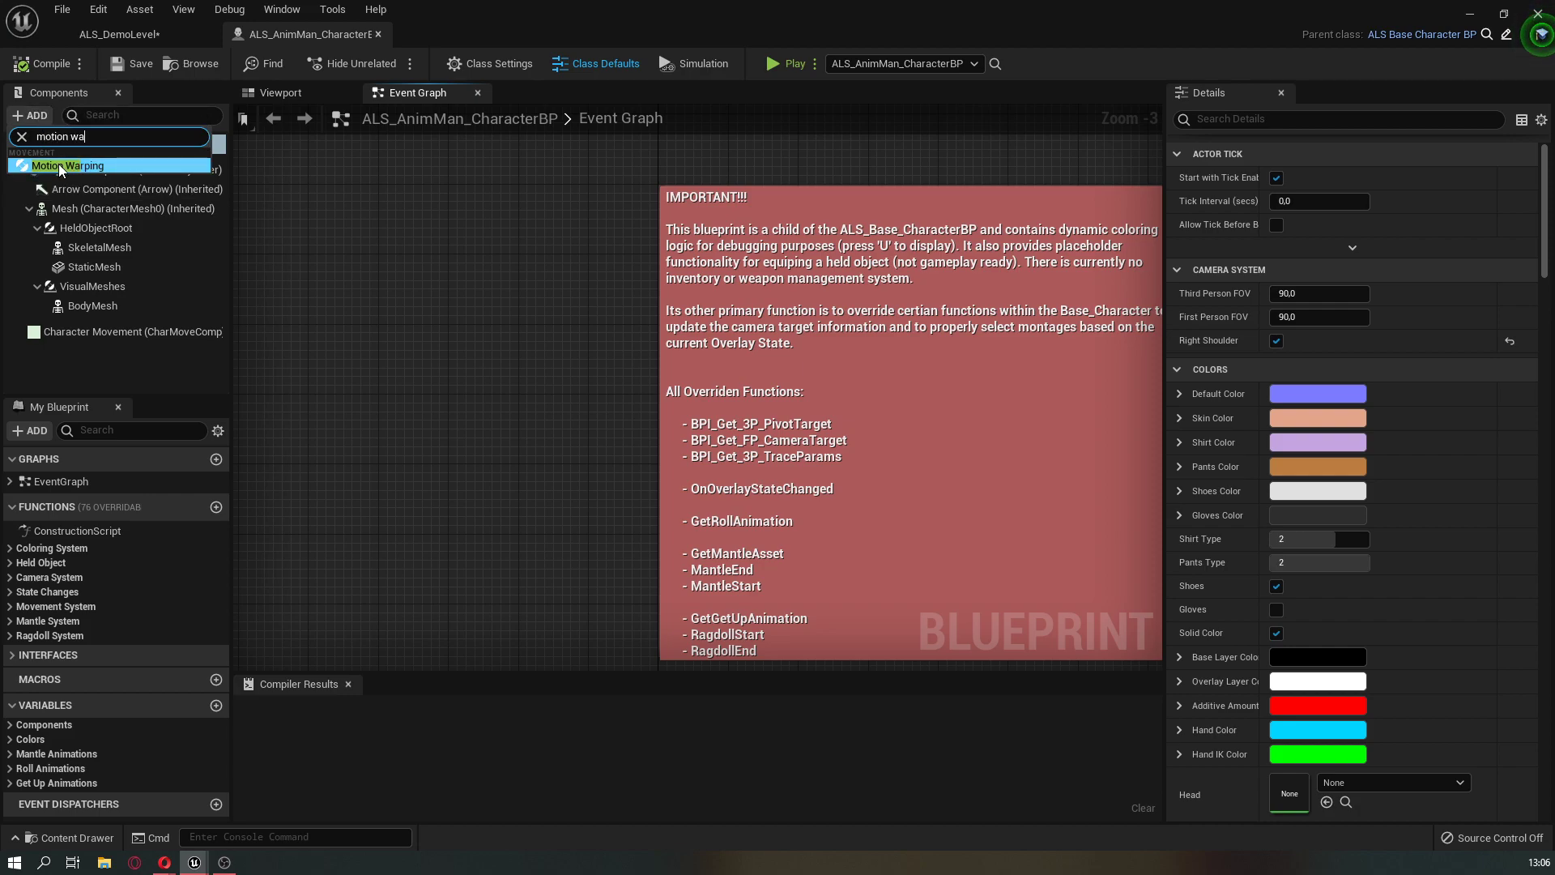
click(66, 165)
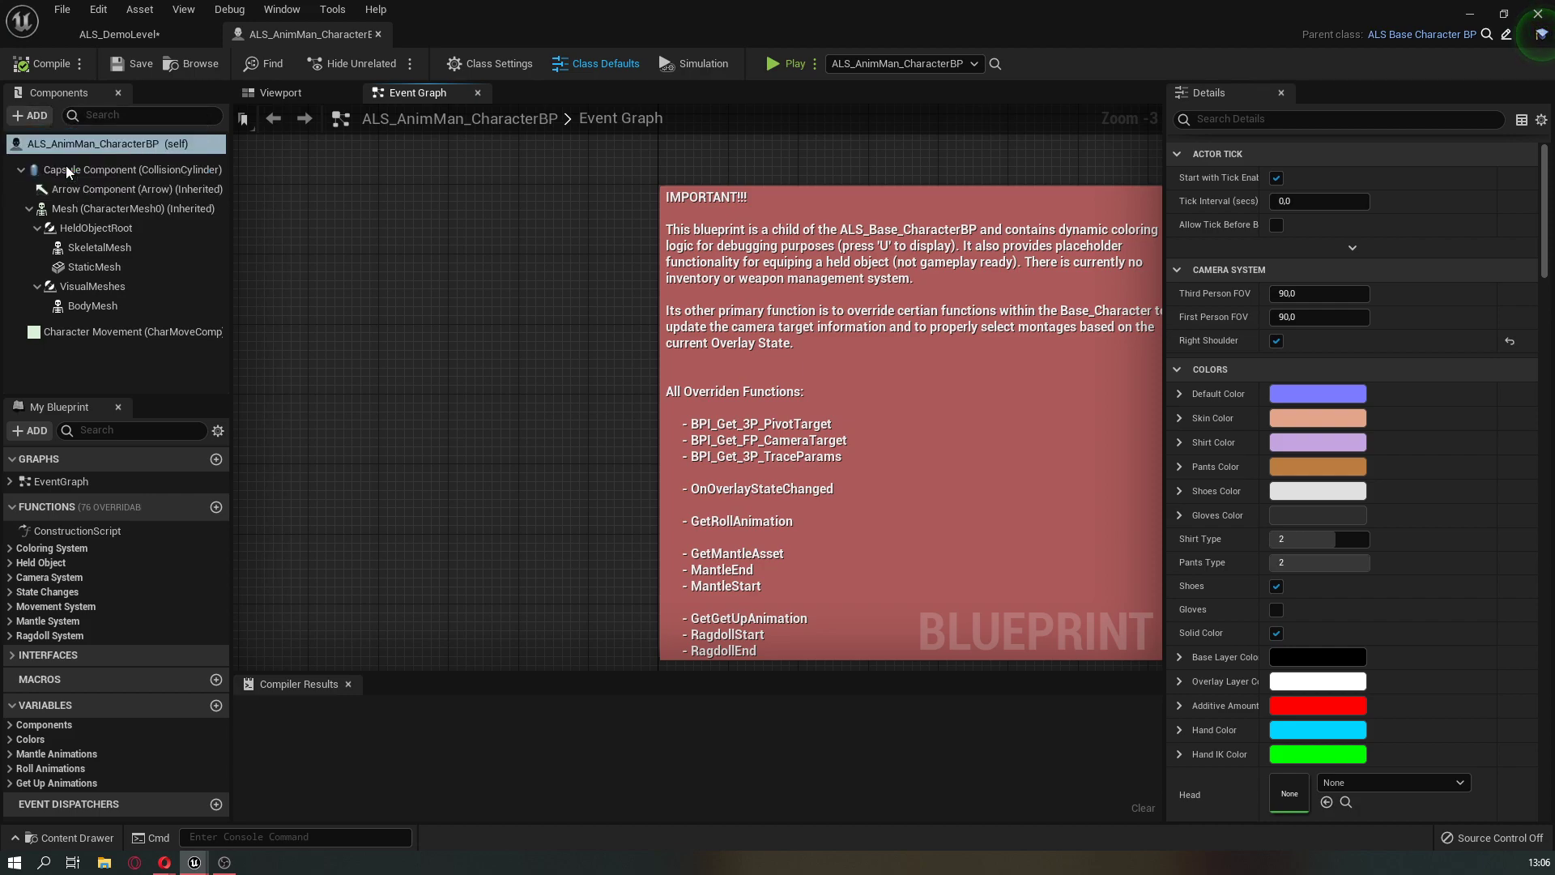
In SwordAnimsetPro/Animations/RootMotion, create an AnimMontage from Attack_Move_Achilles
click(144, 41)
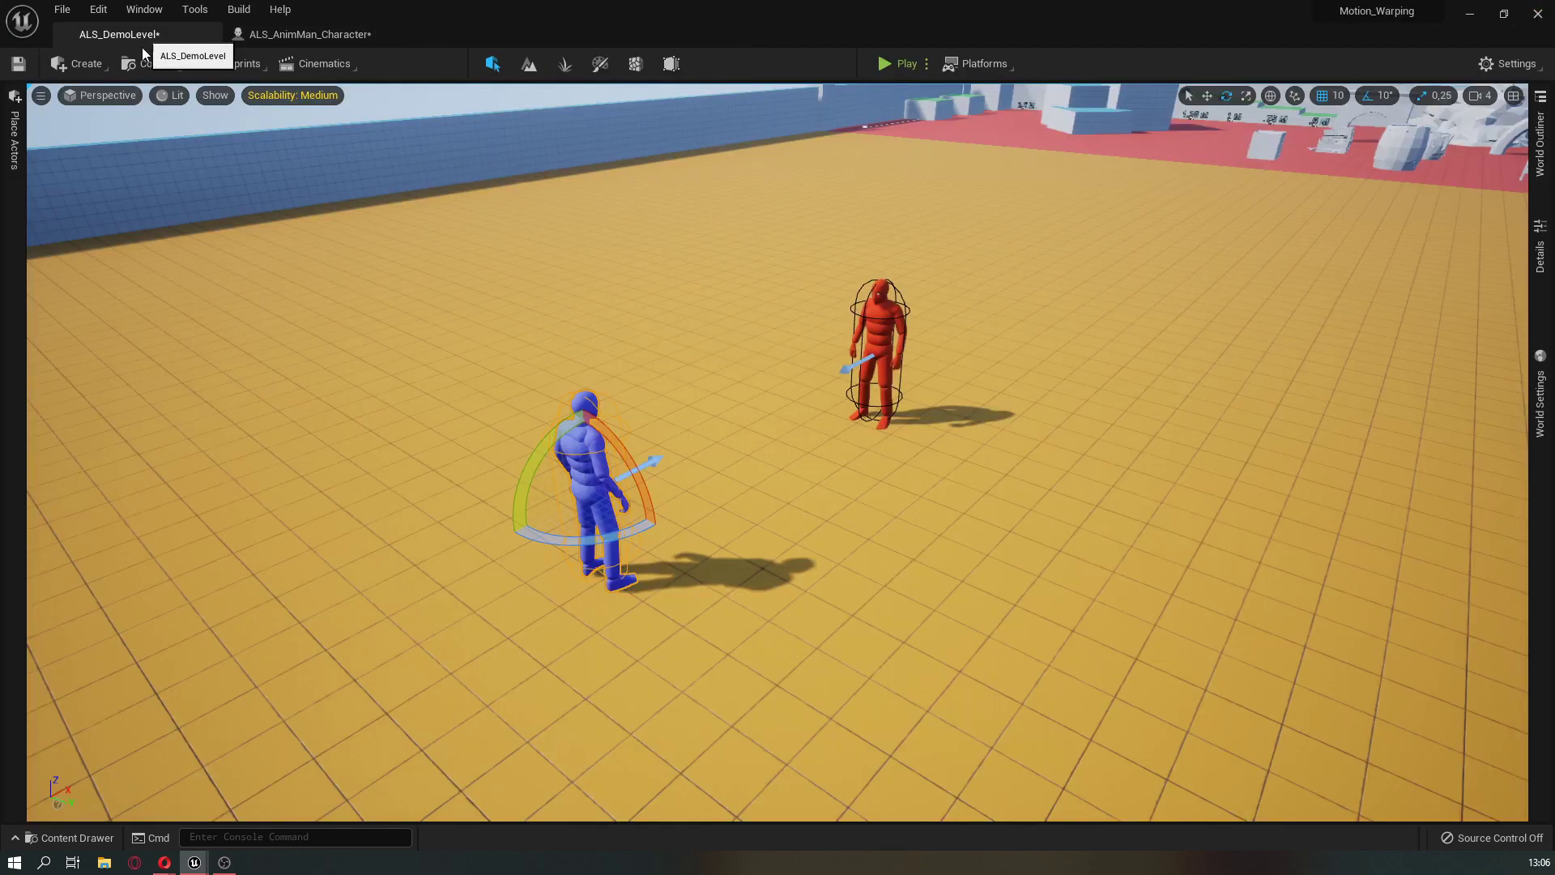
click(71, 837)
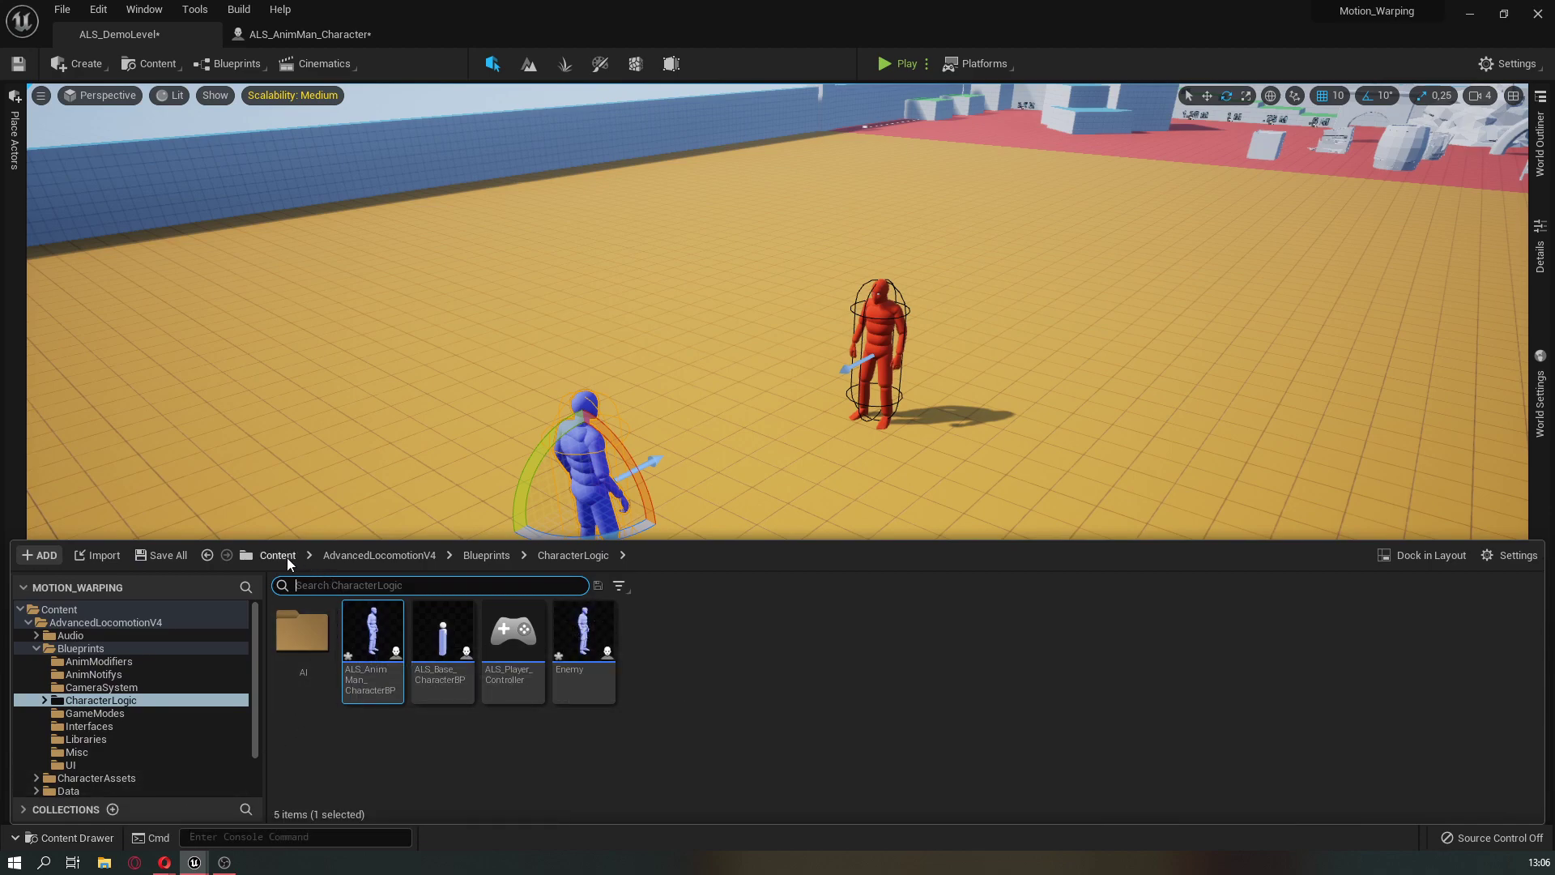
click(287, 559)
double_click(371, 632)
double_click(302, 632)
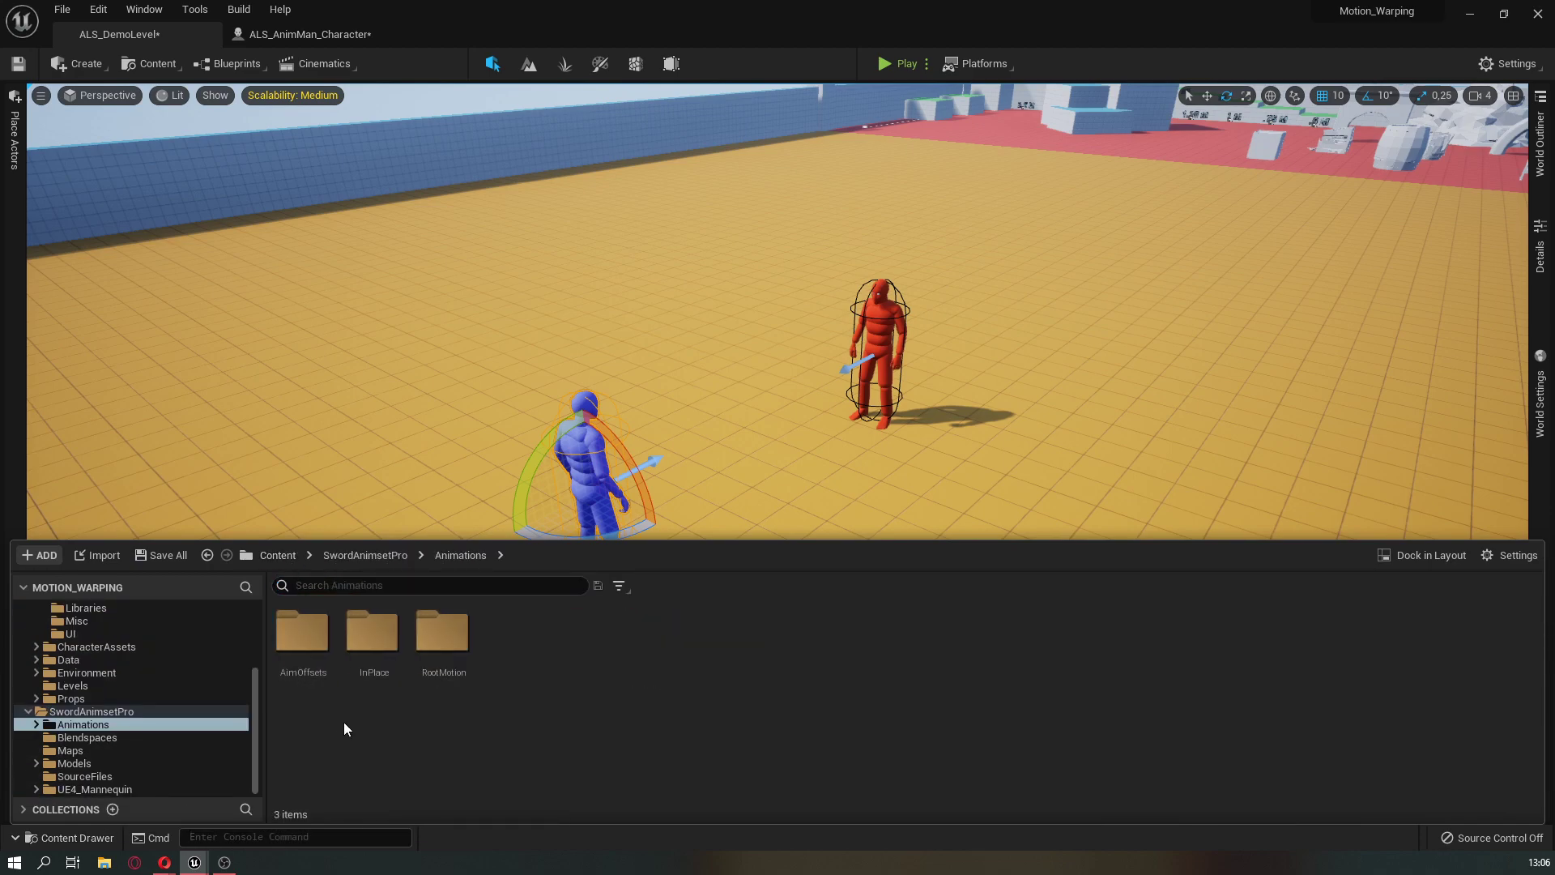
double_click(430, 672)
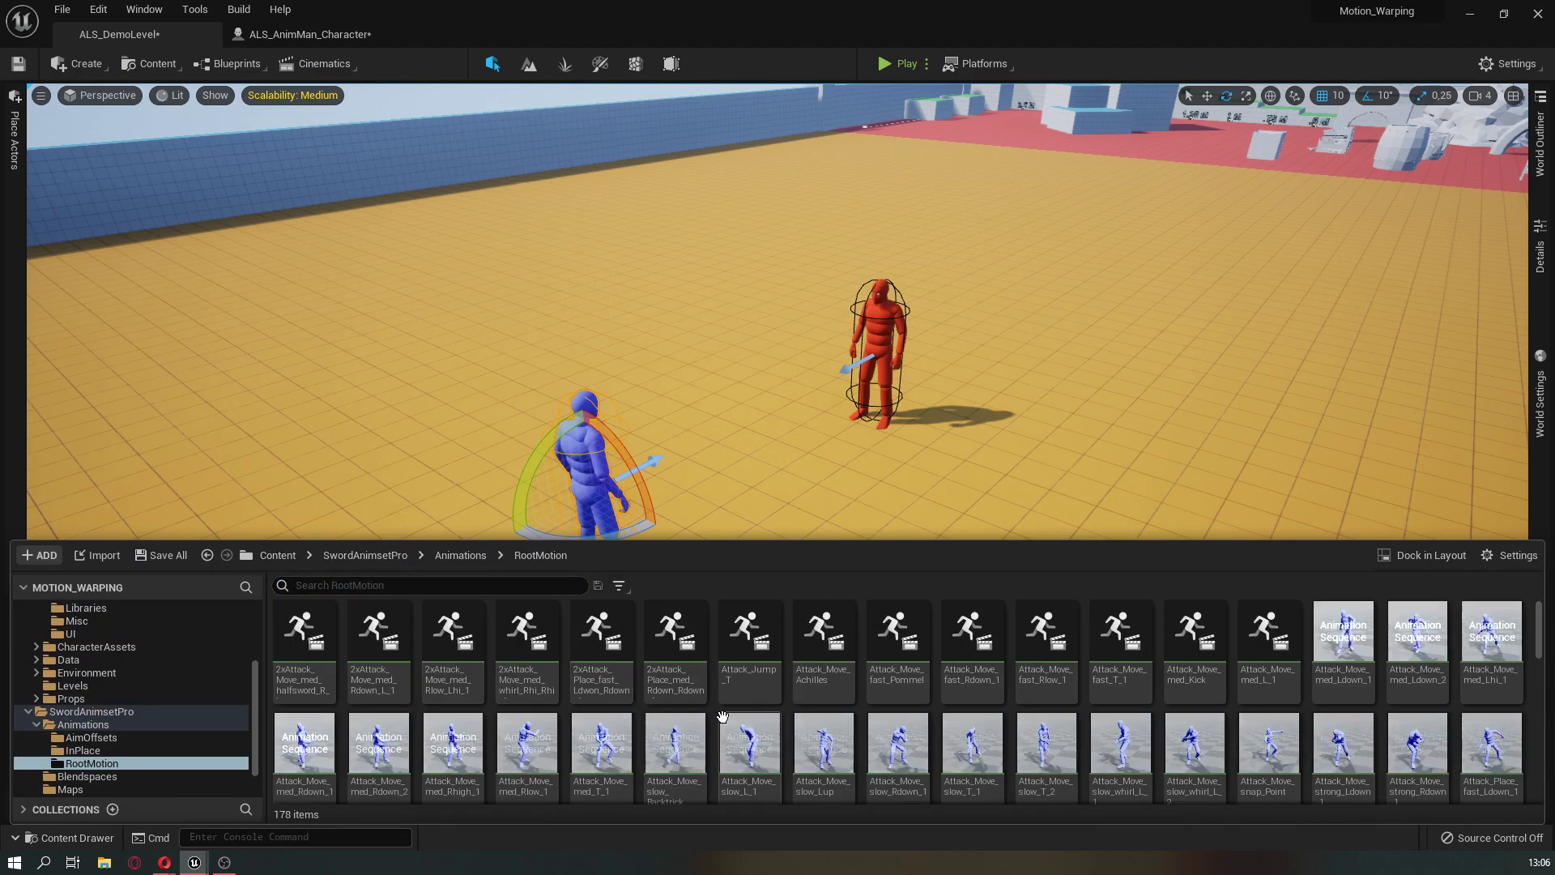
click(825, 637)
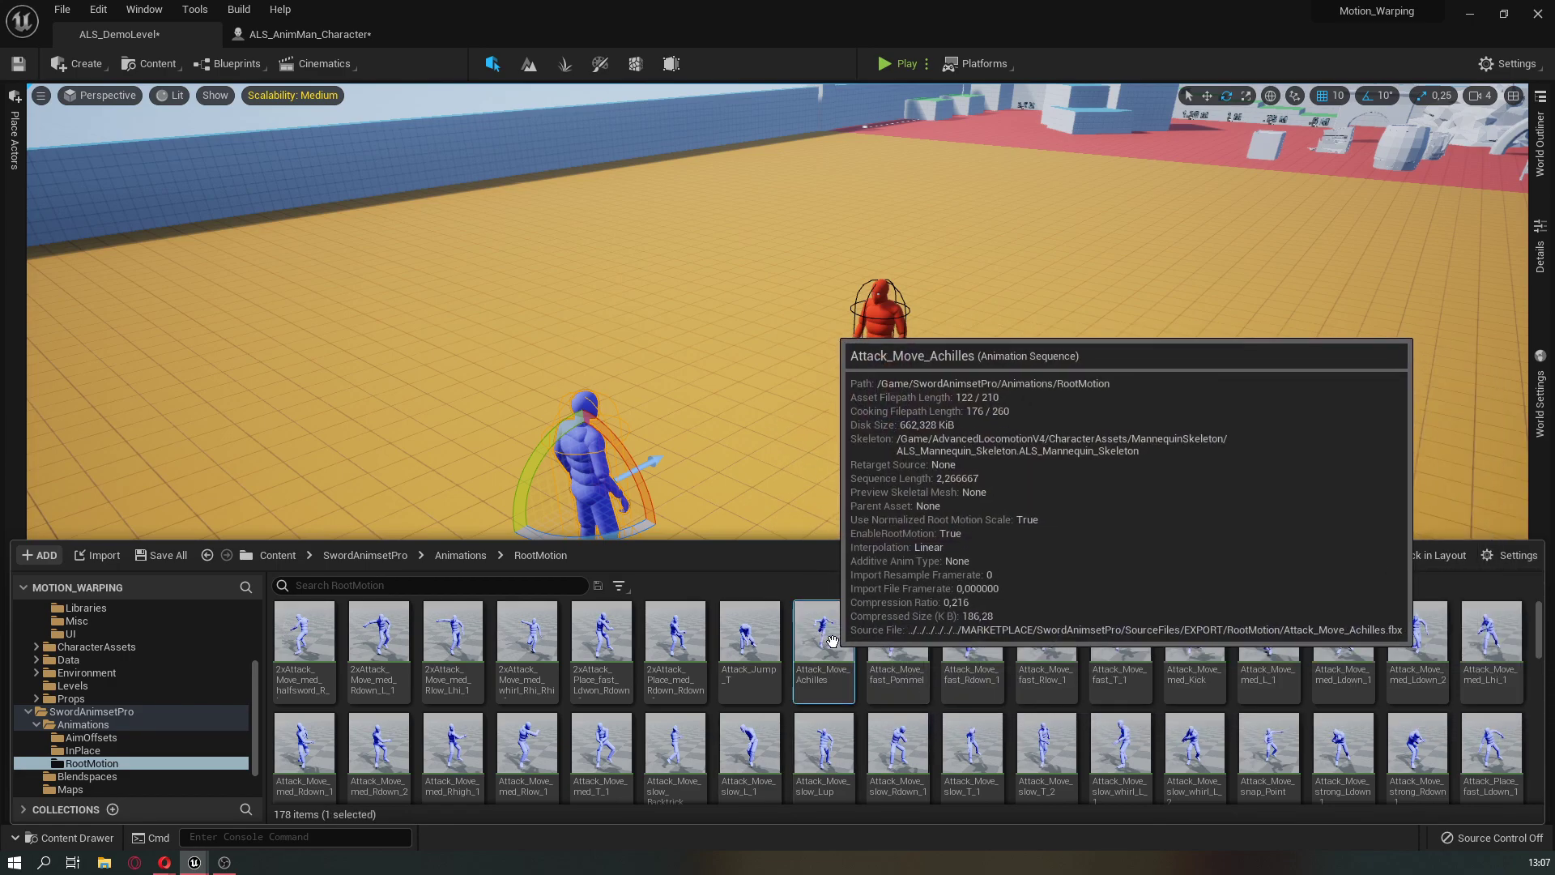
right_click(827, 636)
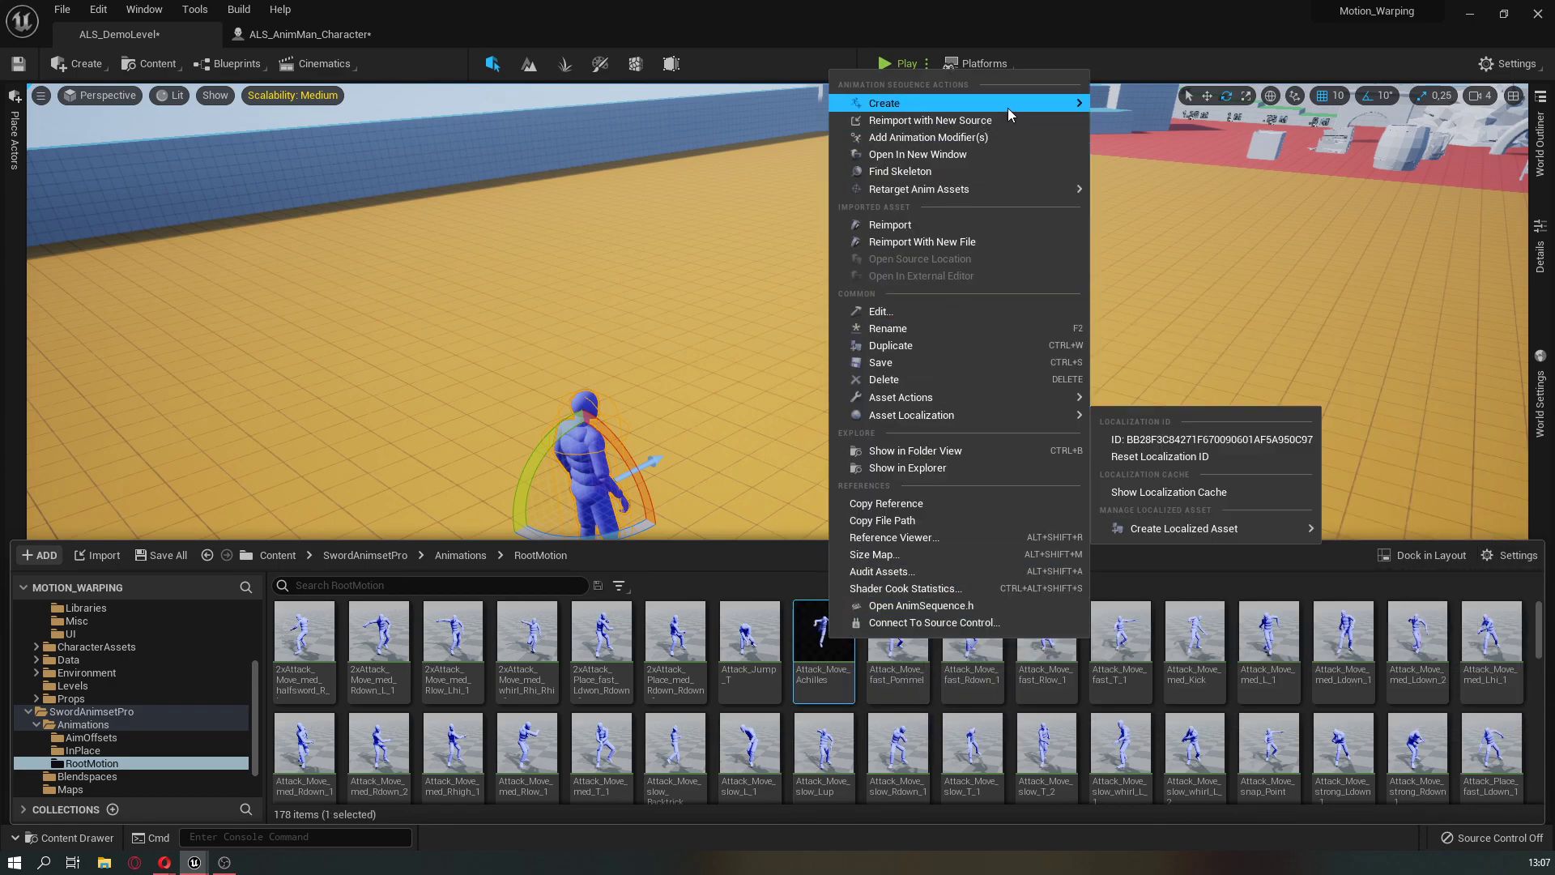
mouse_move(1071, 108)
click(1175, 126)
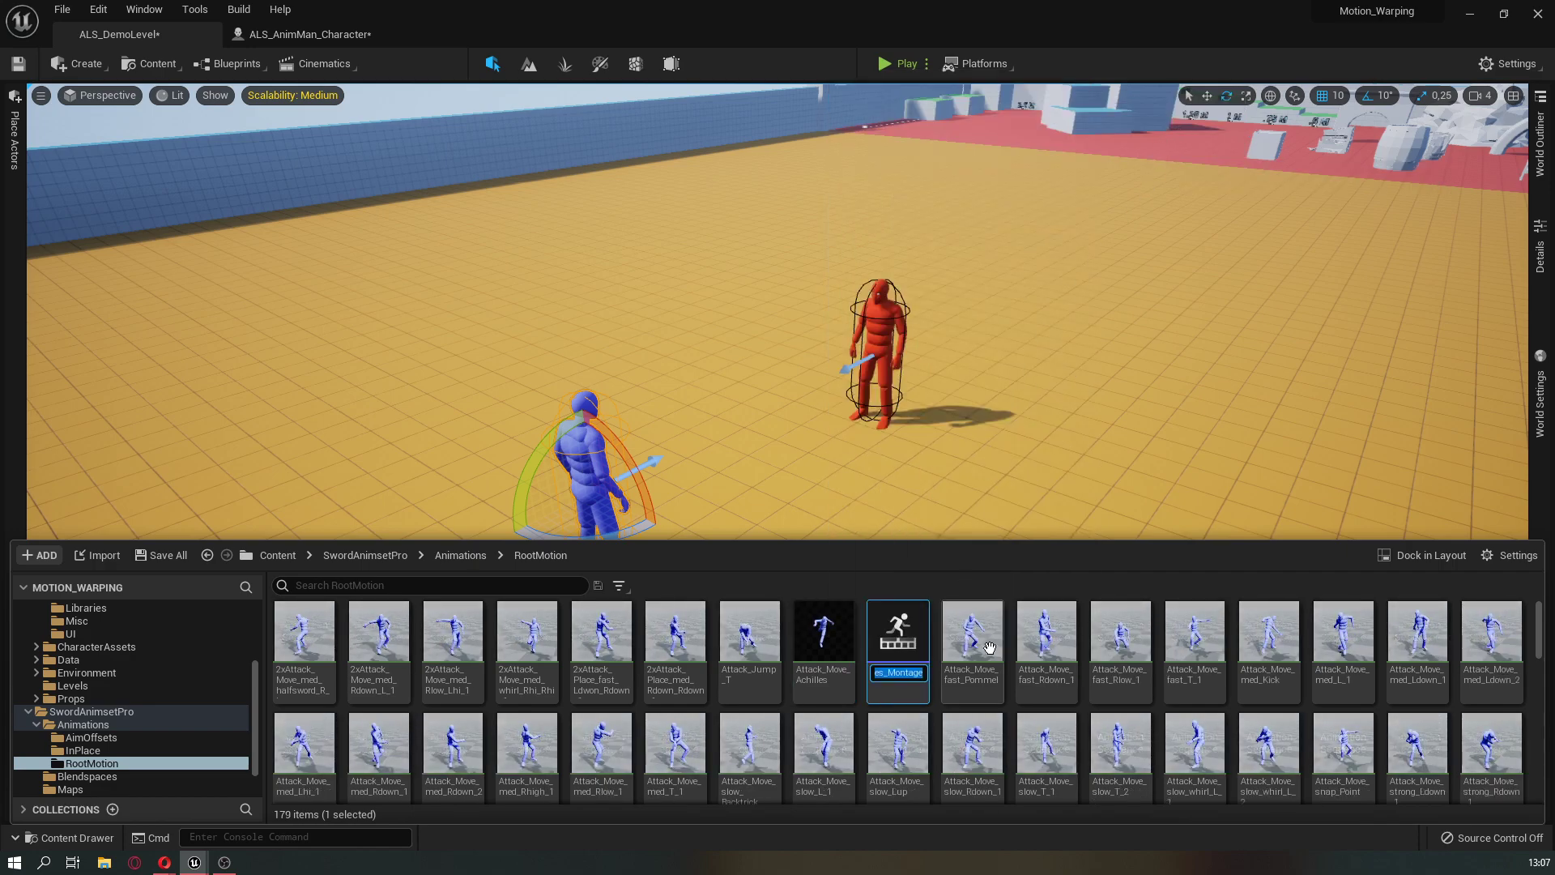
Add a Motion Warping notify state to the montage and stretch it to about frame 23
double_click(894, 648)
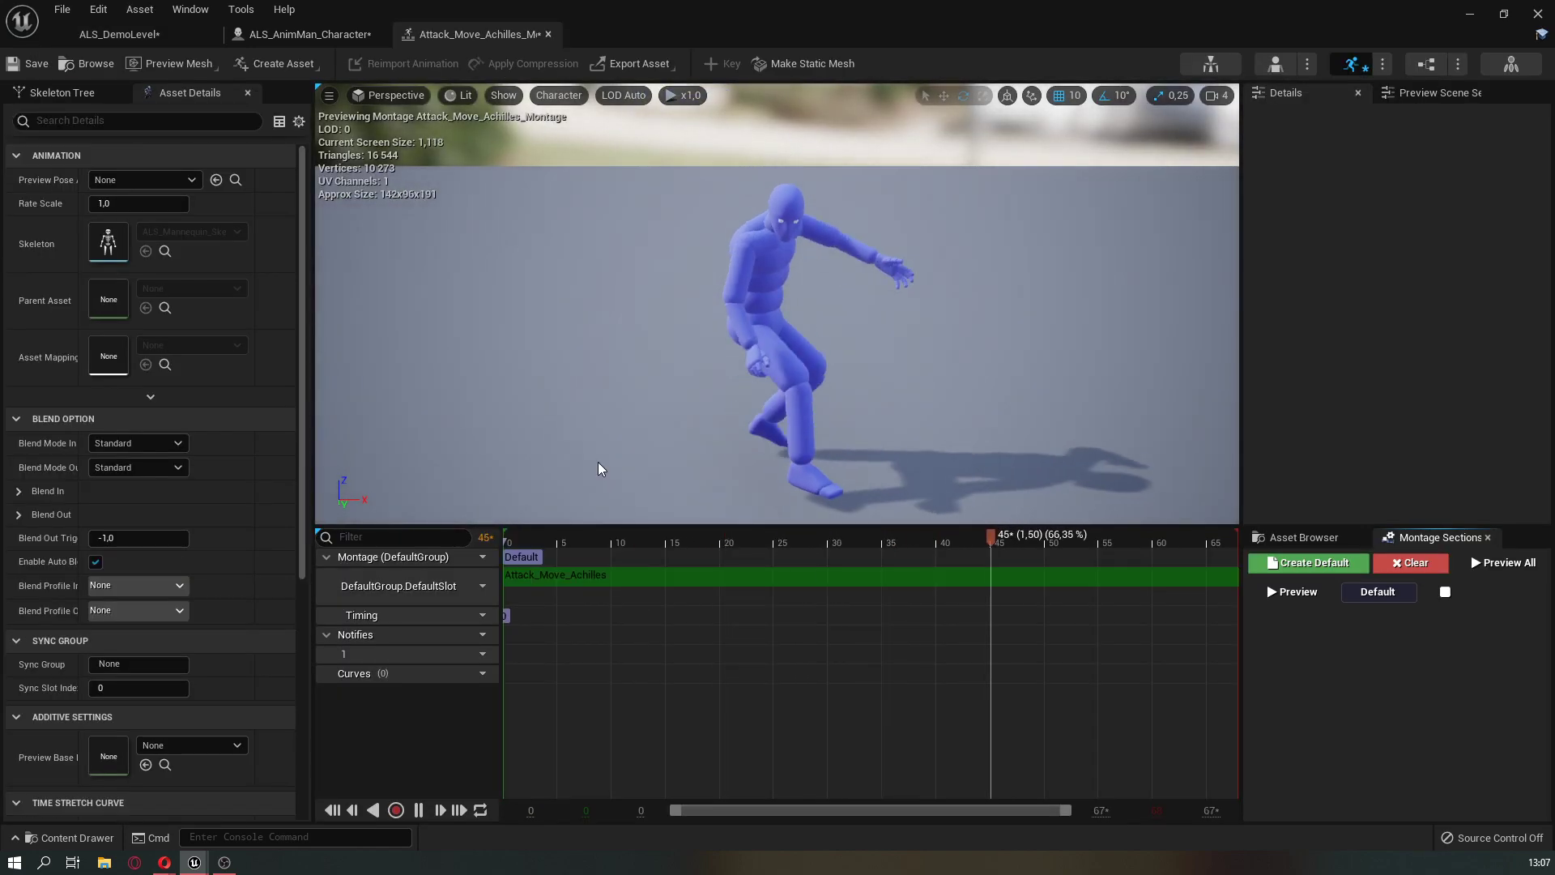
click(556, 539)
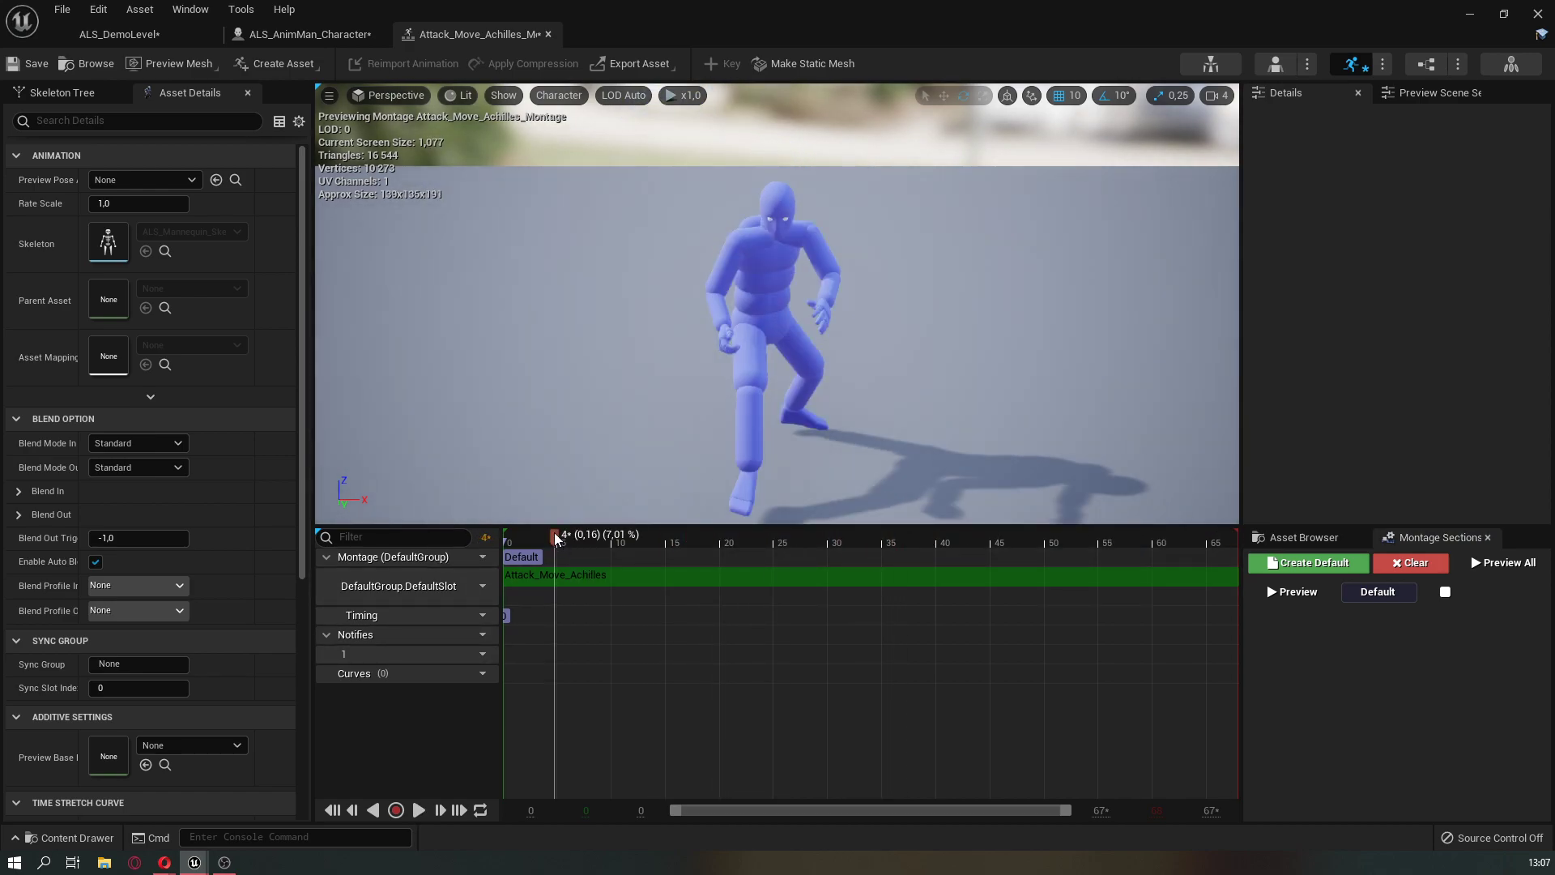
right_click(559, 659)
mouse_move(644, 705)
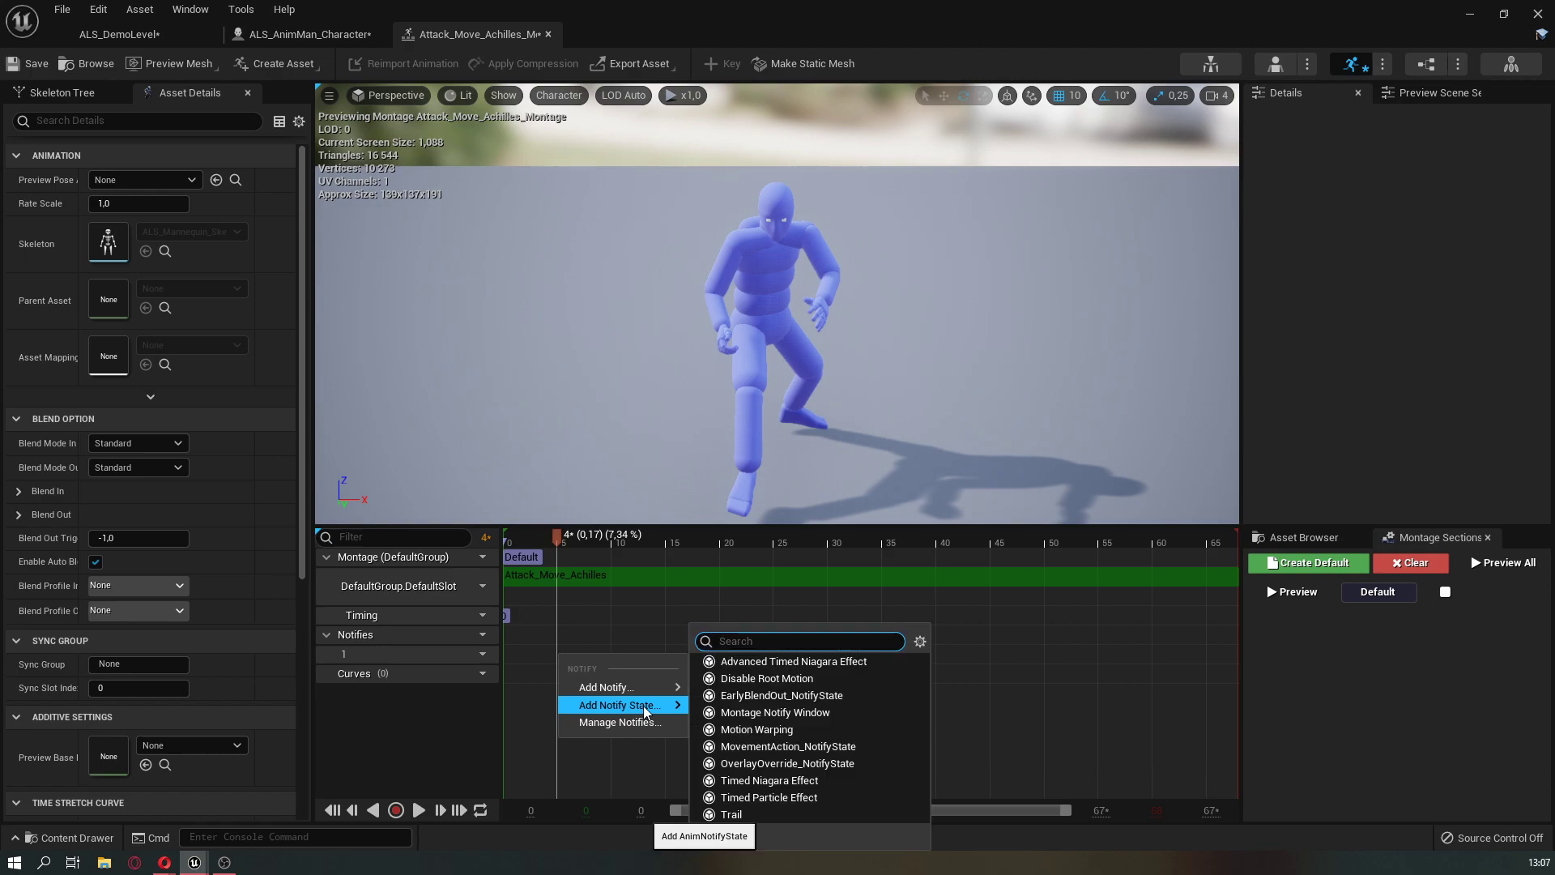
click(774, 728)
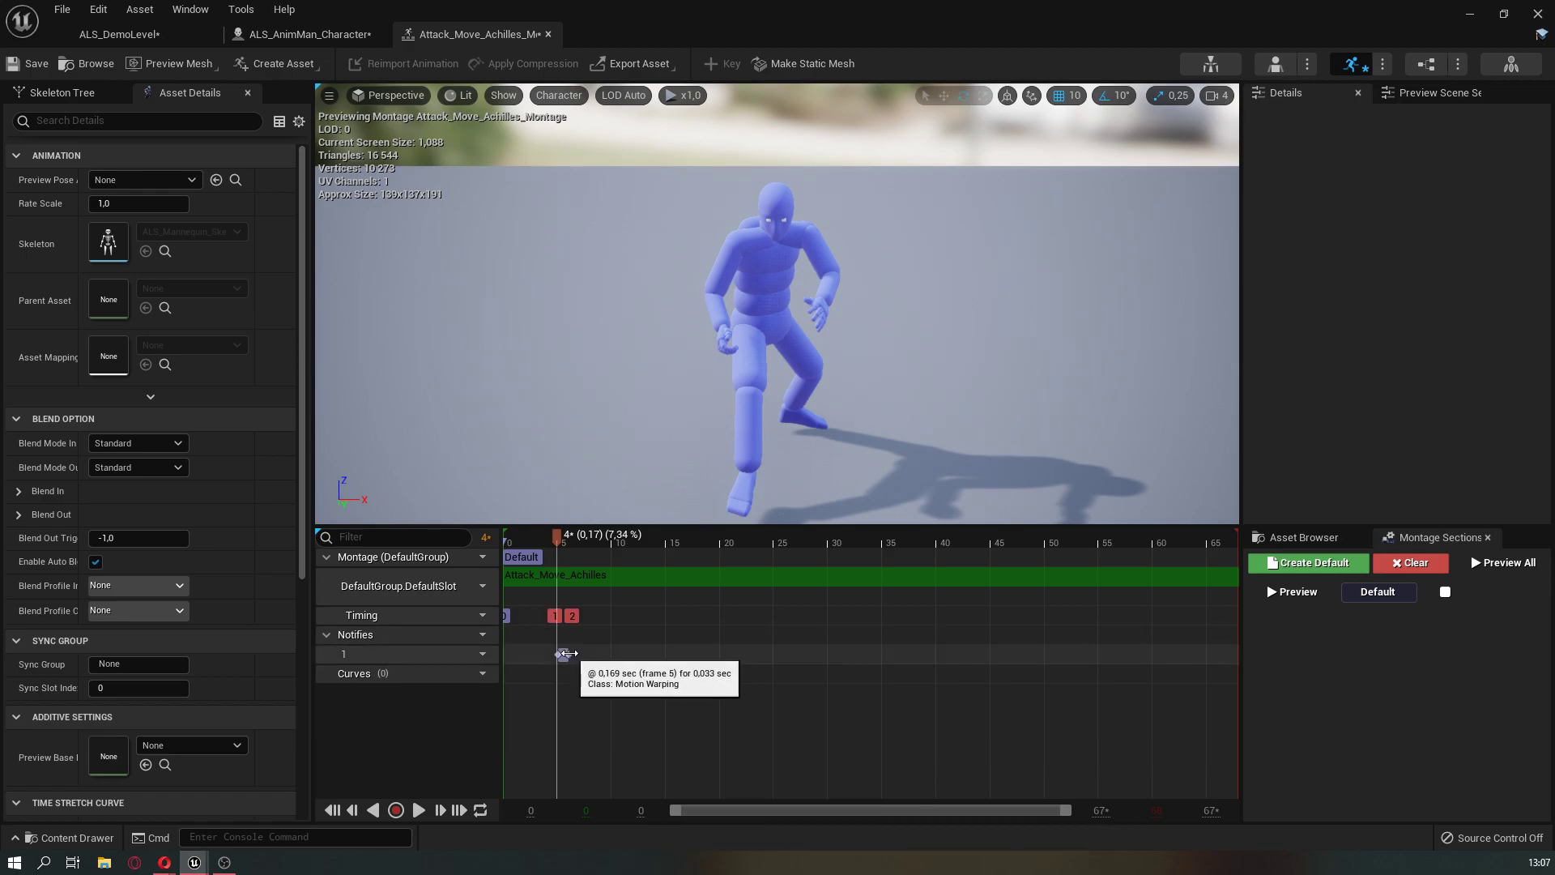
drag(563, 540, 795, 573)
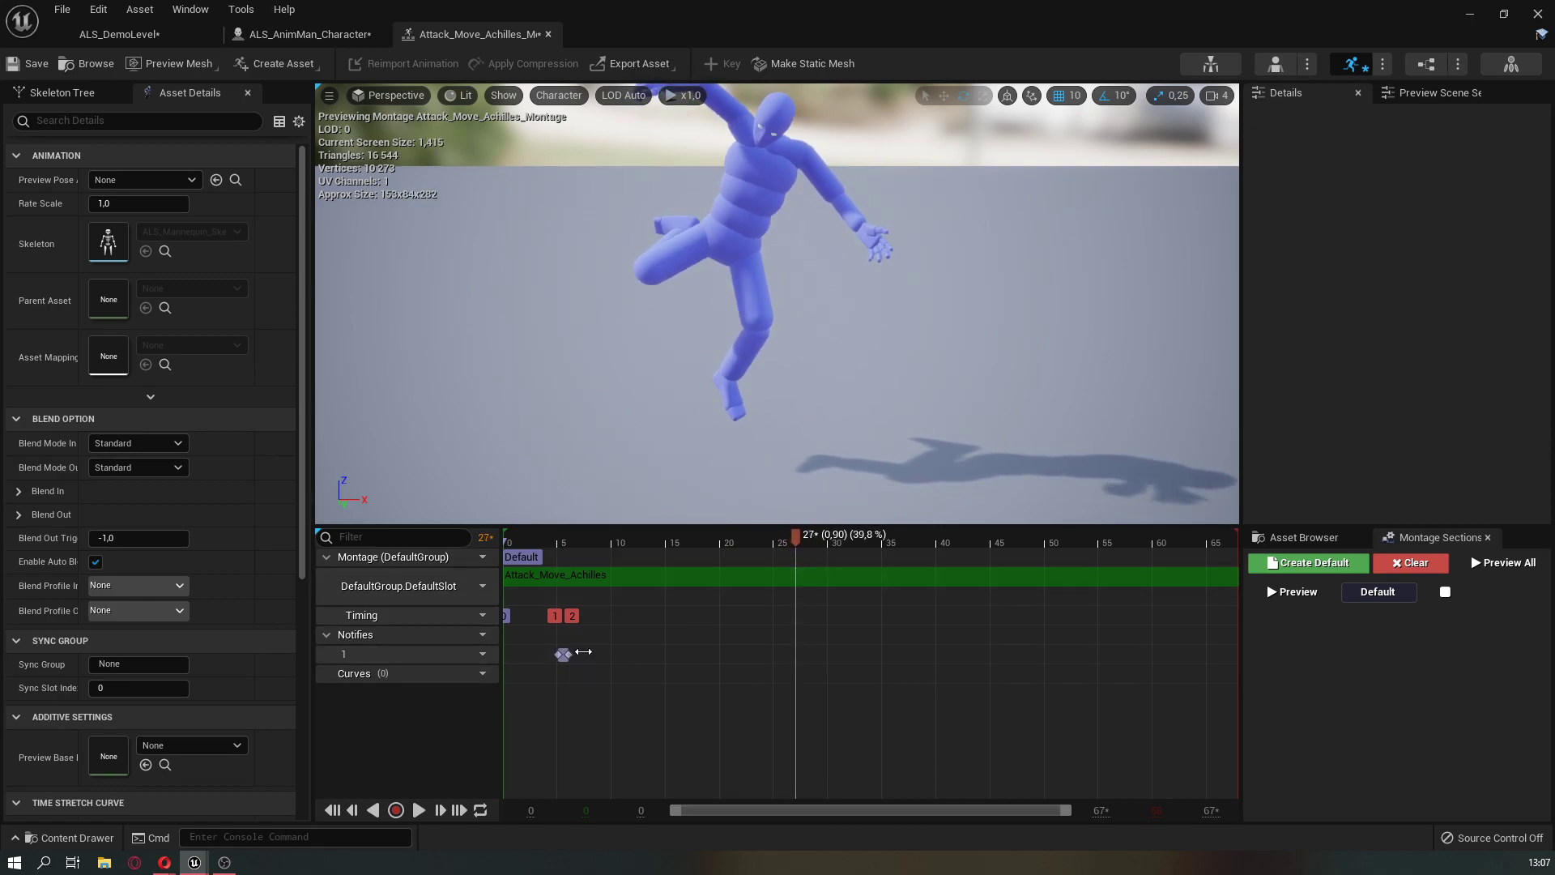
drag(566, 654, 759, 657)
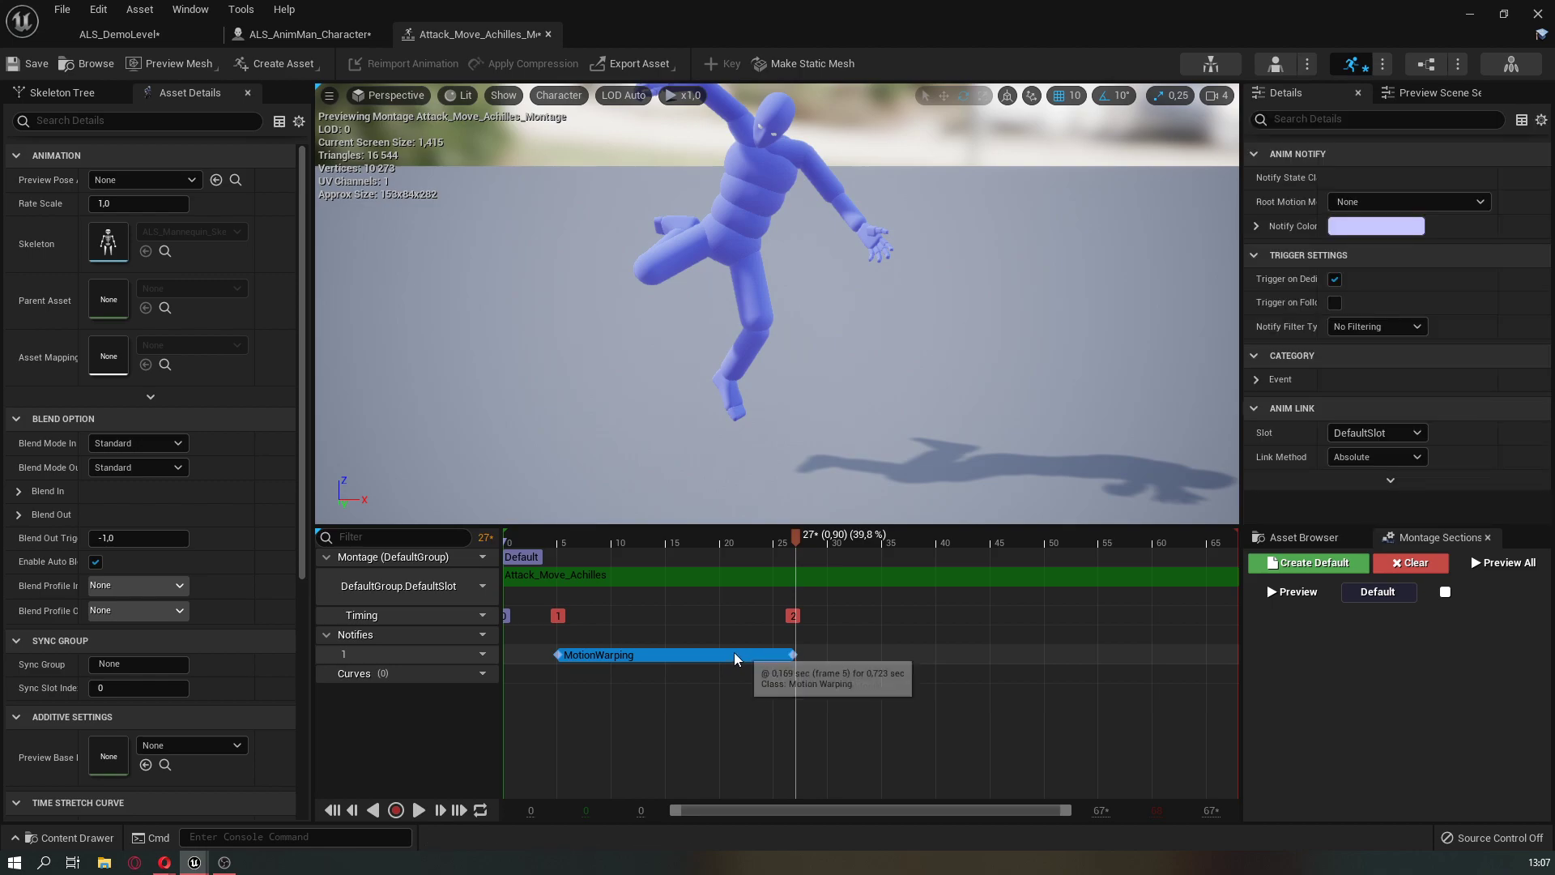
Set the notify's Root Motion Modifier to Simple Warp and expand its settings
mouse_move(795, 539)
mouse_down()
mouse_move(503, 564)
mouse_move(746, 573)
mouse_up()
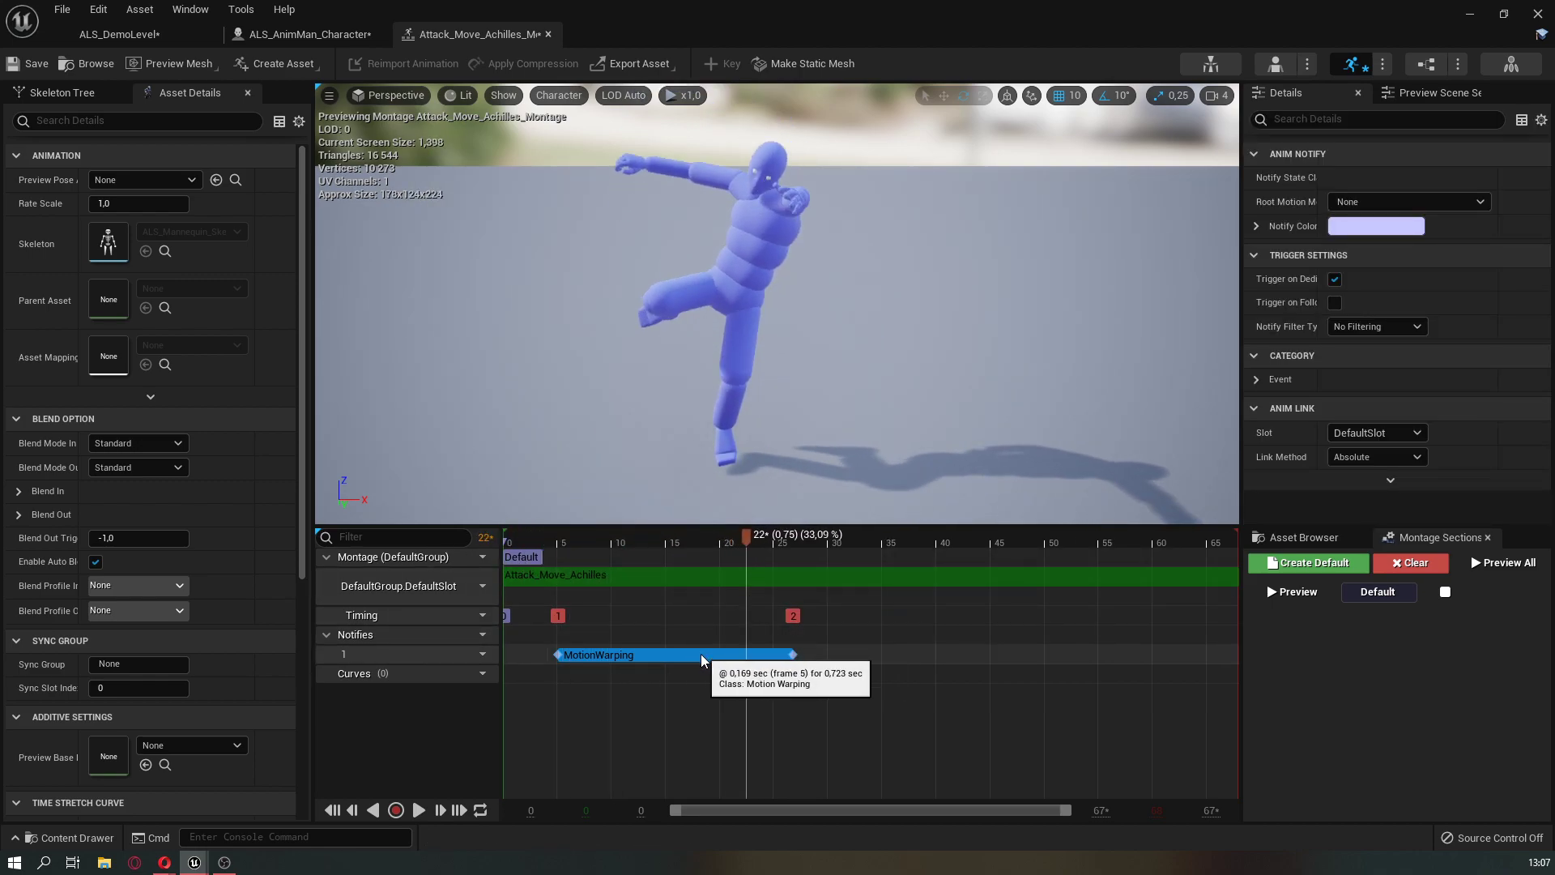
click(1348, 204)
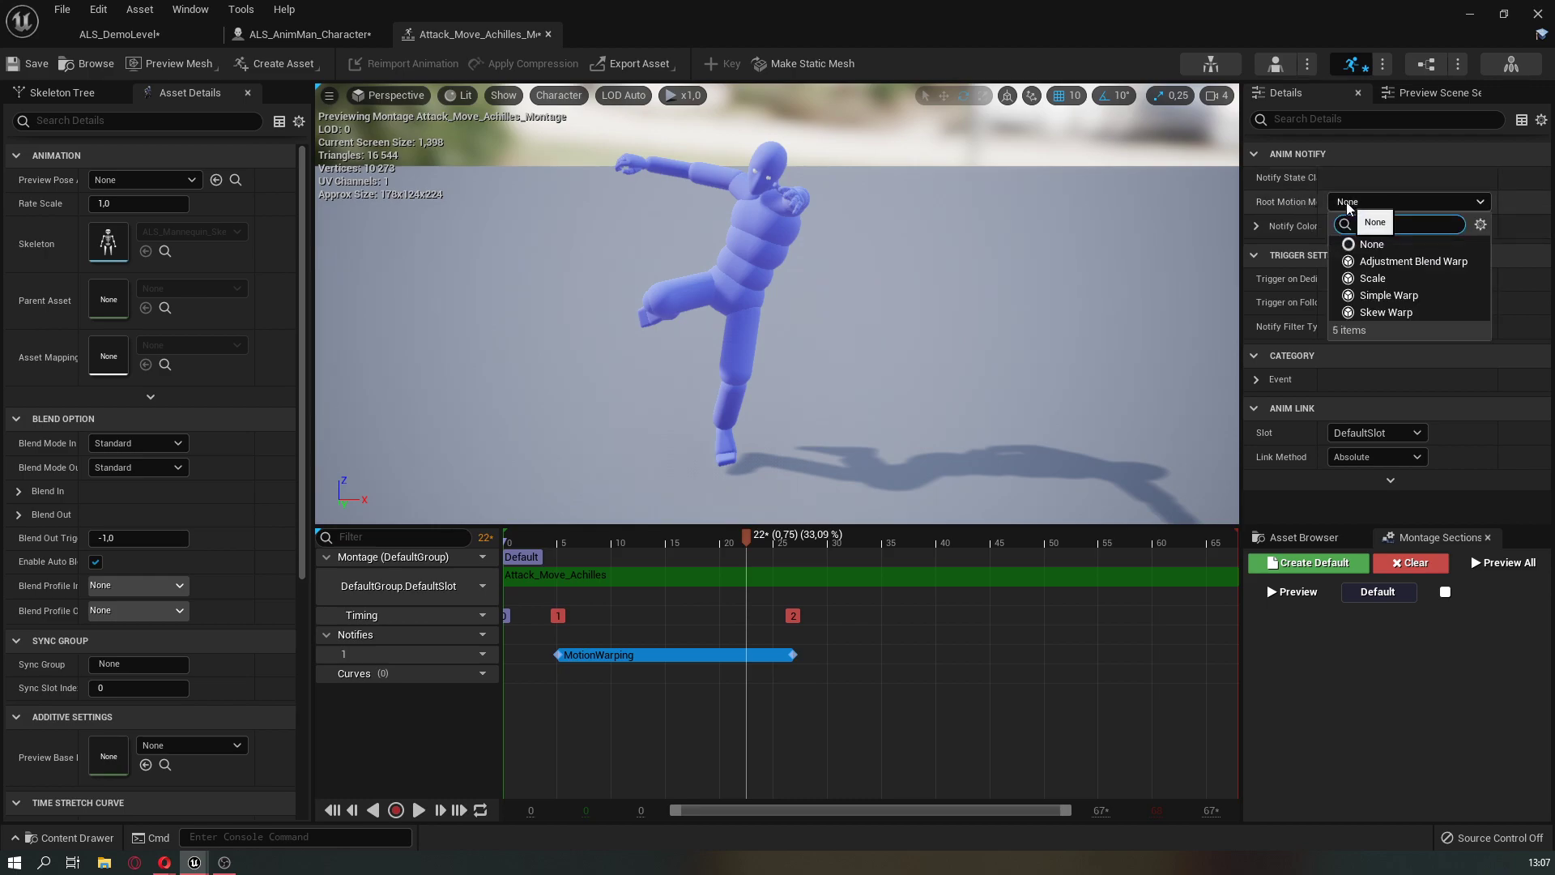
click(1380, 298)
click(1257, 203)
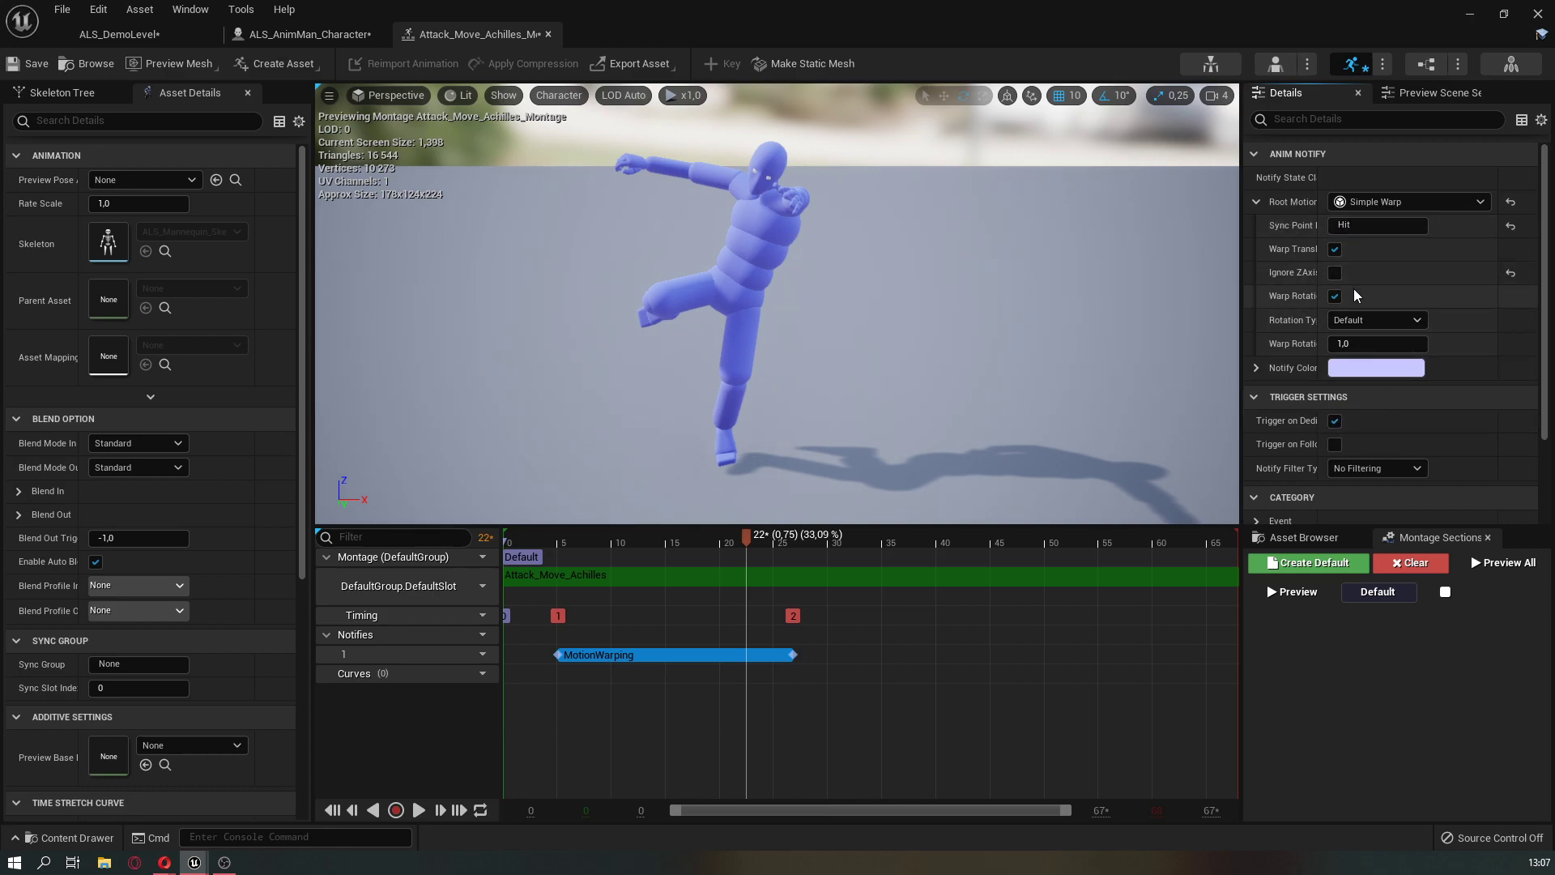
Open the ALS_AnimBP animation blueprint used by the character's Mesh
click(288, 39)
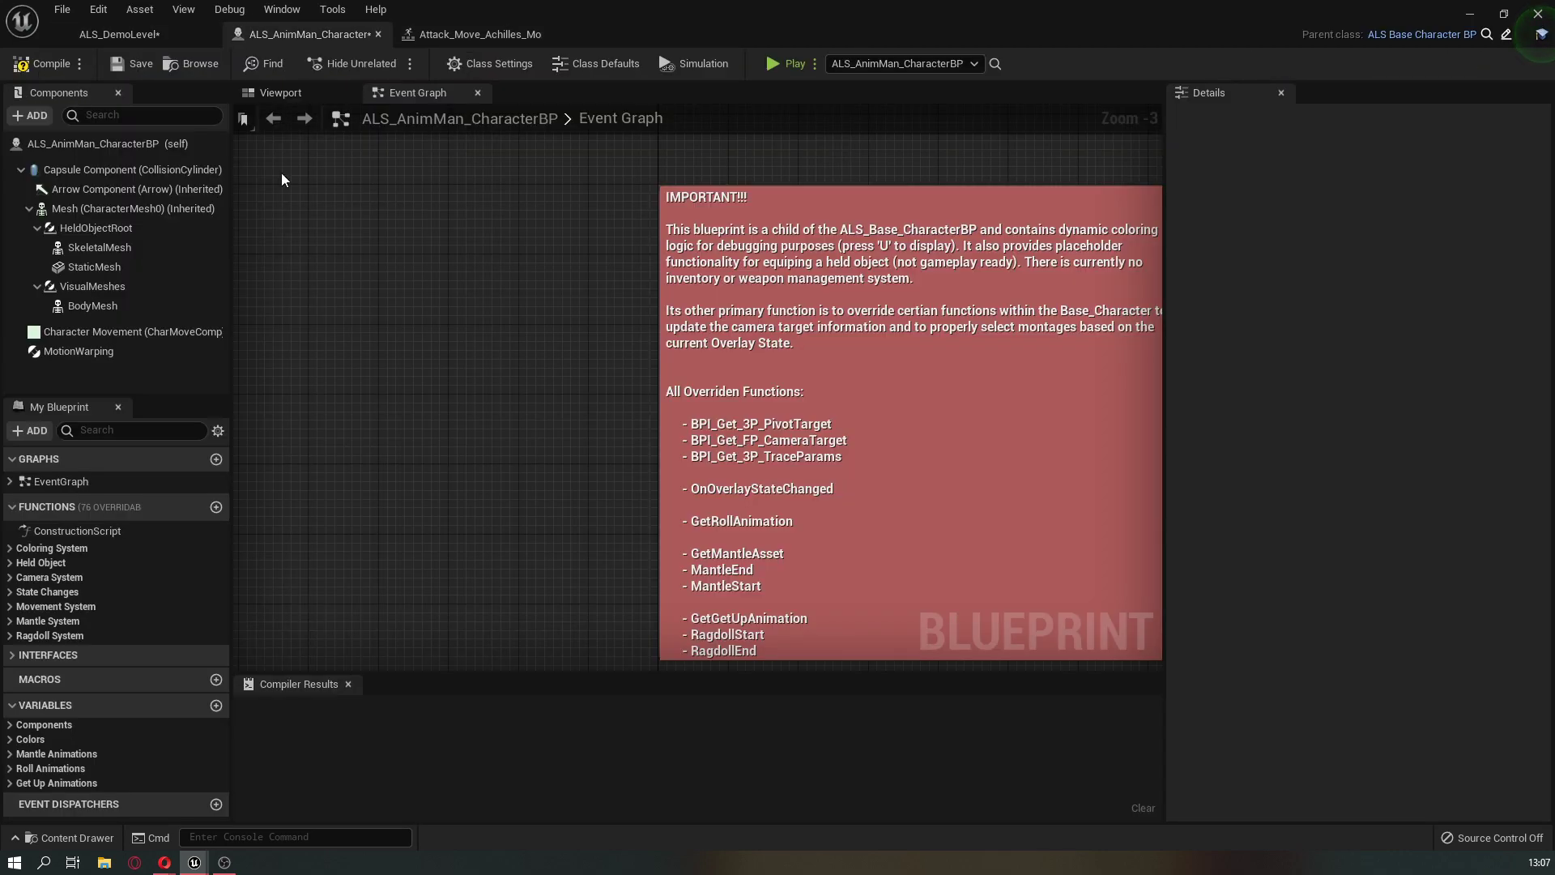
click(87, 203)
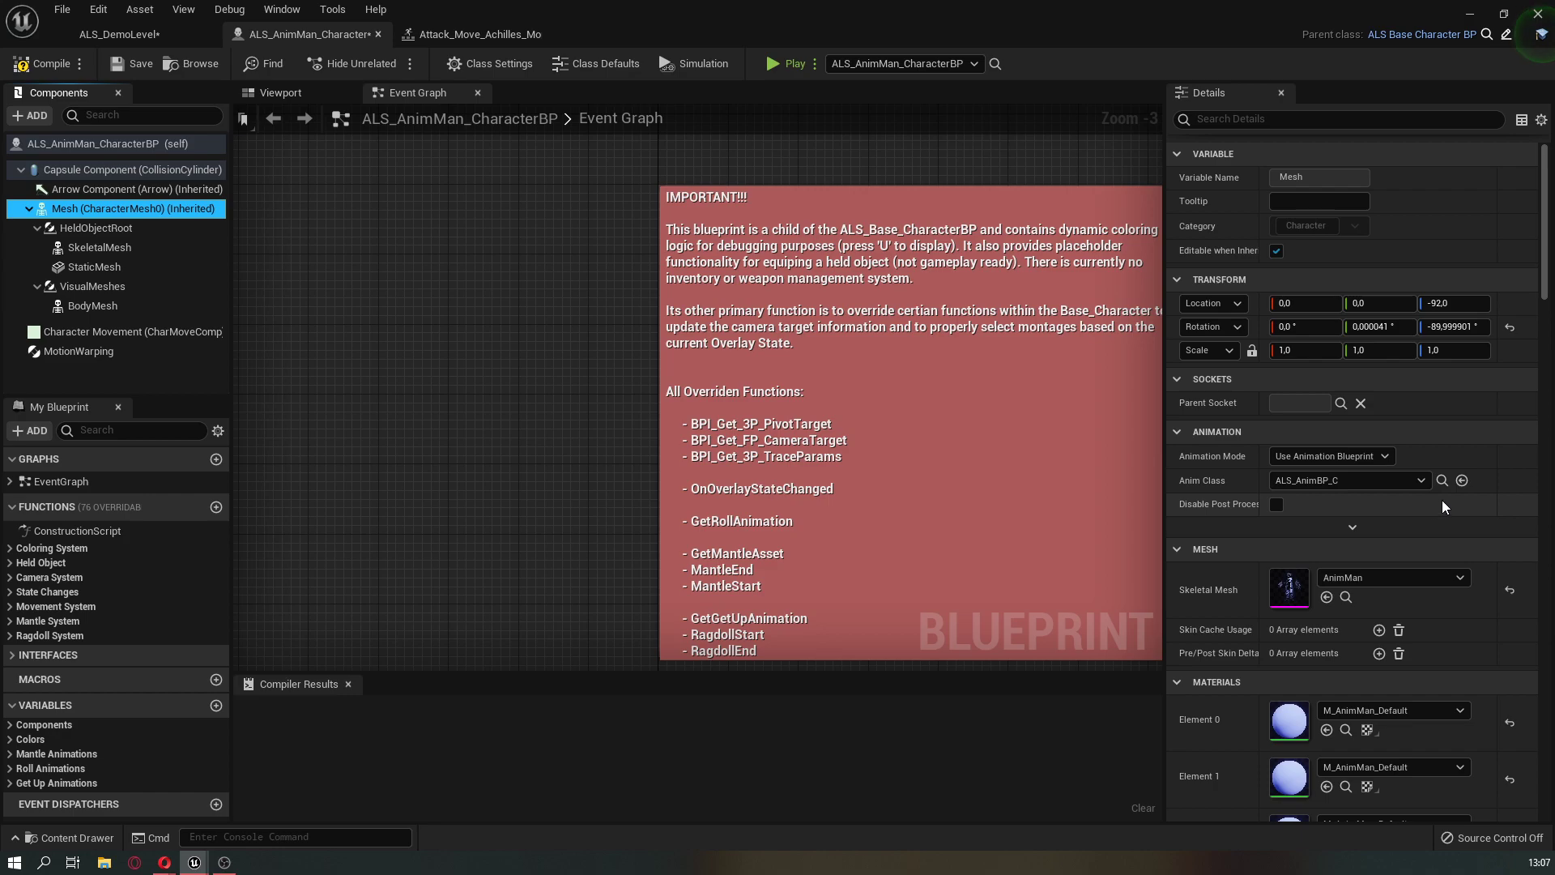
click(1440, 482)
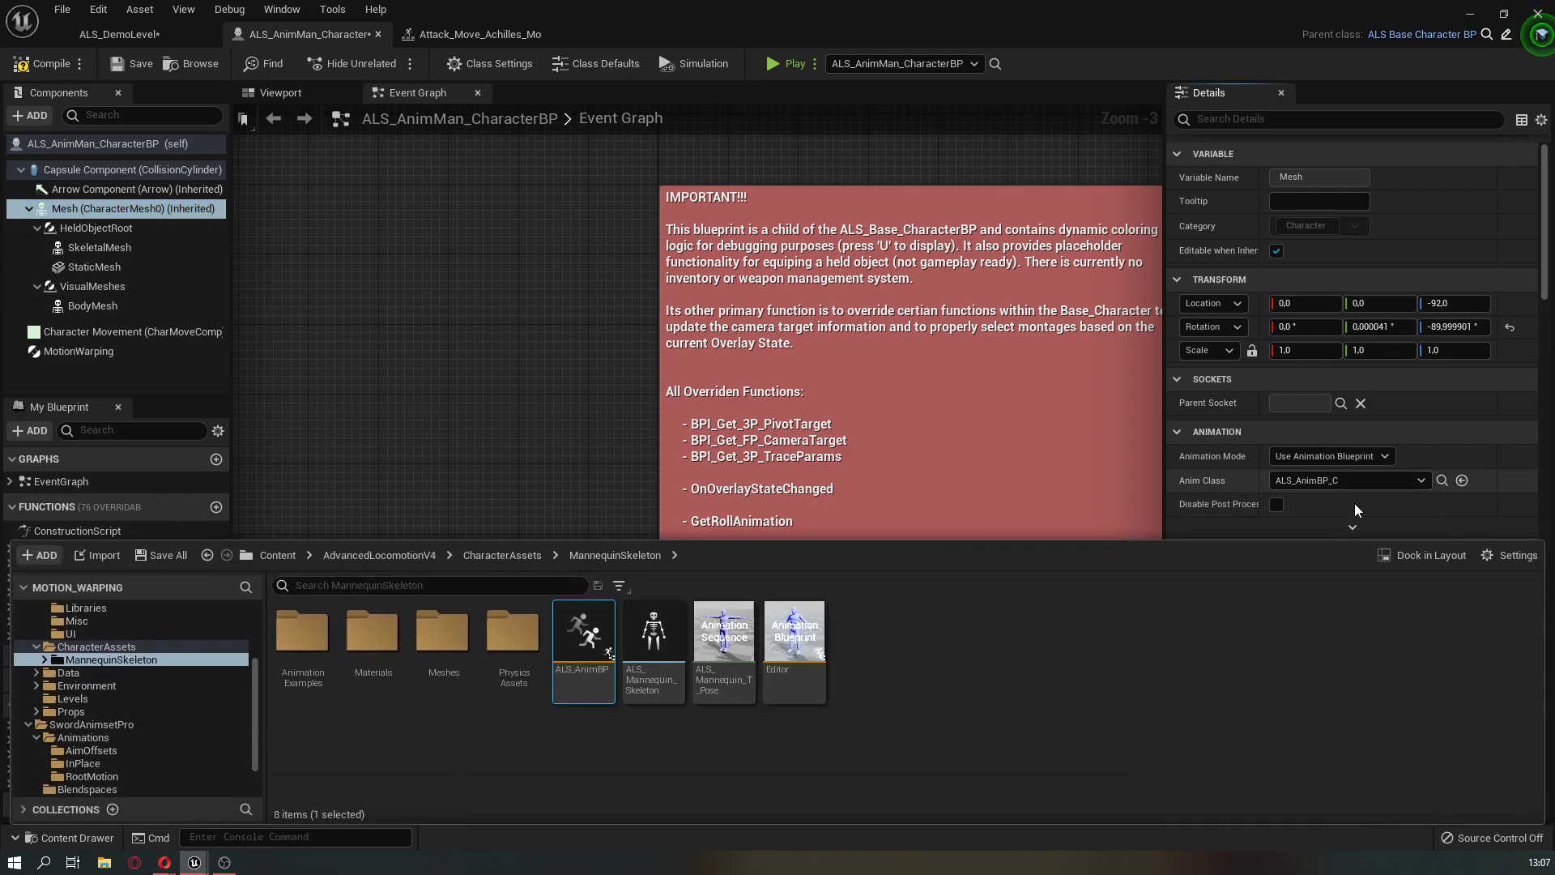
double_click(587, 651)
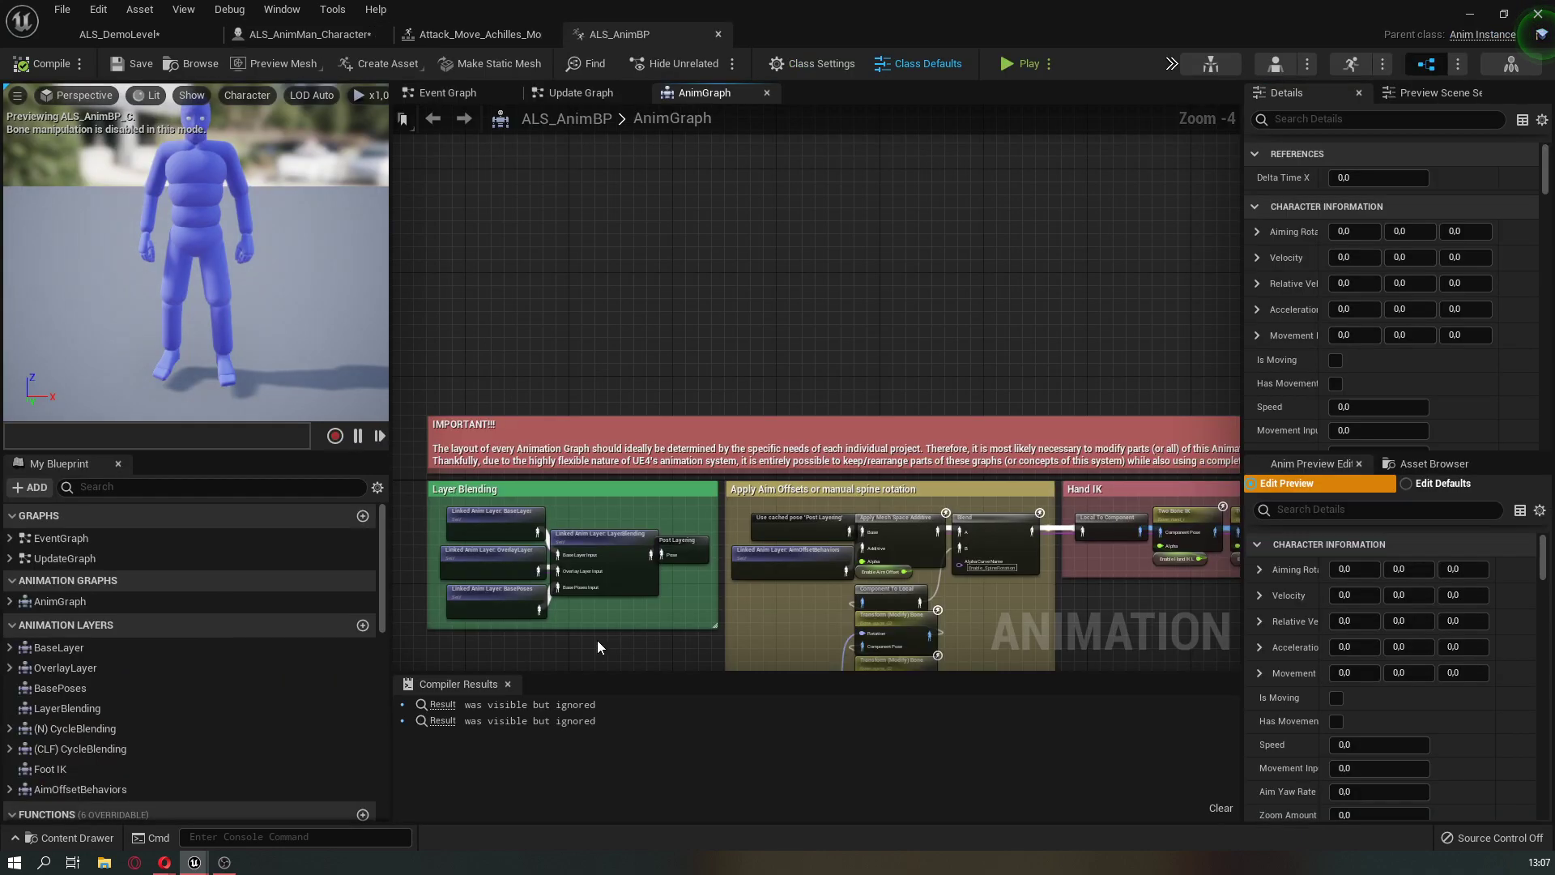
Insert a DefaultSlot Slot node between the Ragdoll Override blend and Output Pose
scroll(920, 494, up, 3)
scroll(921, 494, up, 4)
right_drag(920, 494, 612, 487)
drag(728, 372, 1100, 373)
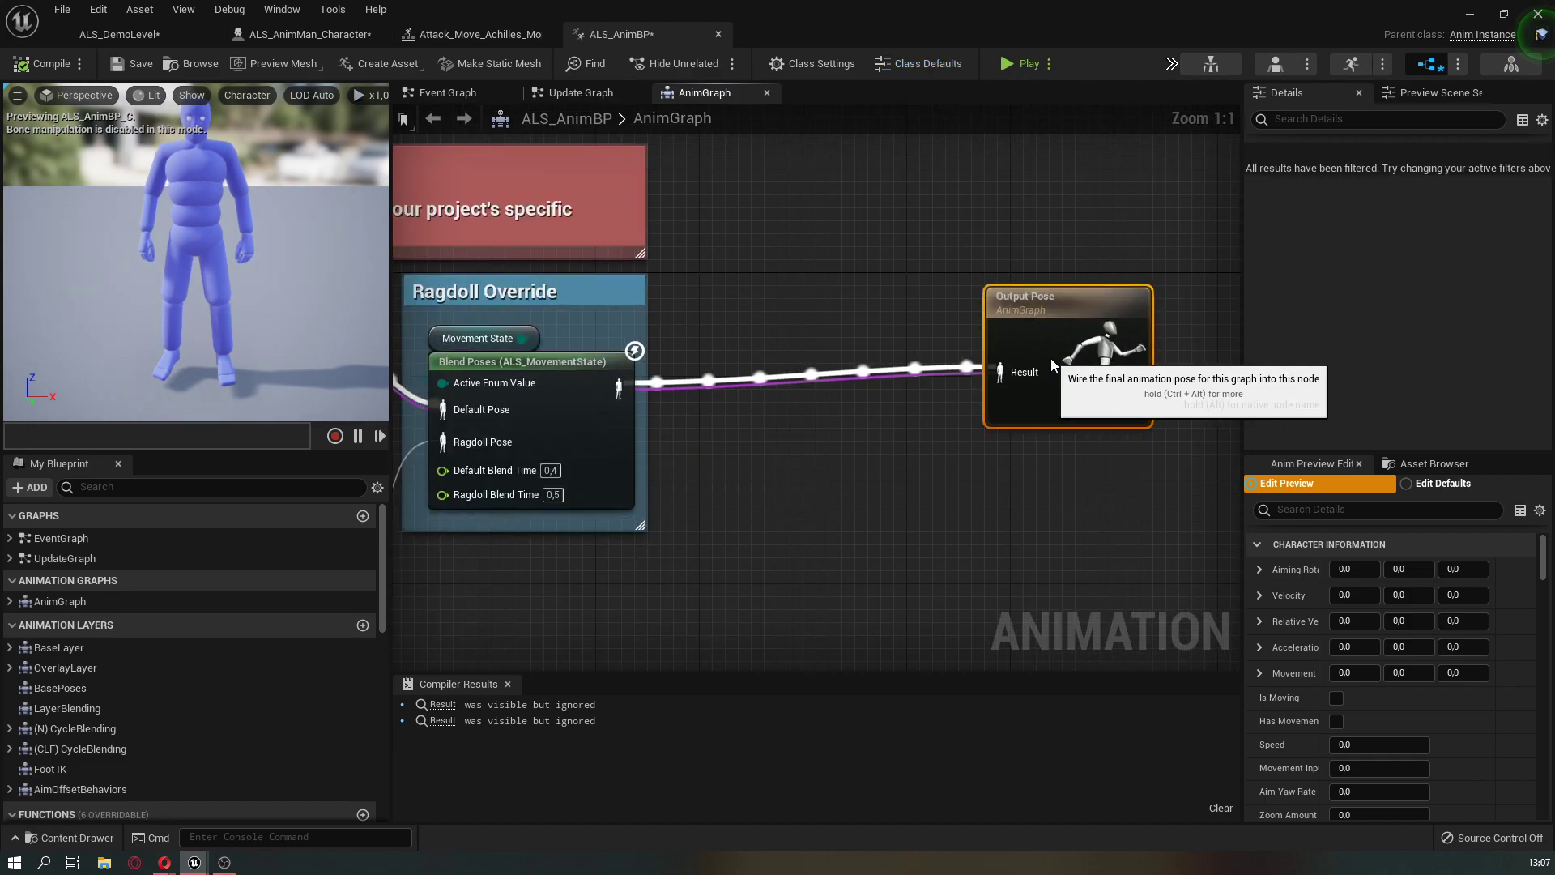
drag(620, 388, 800, 370)
text(slot)
key(Return)
click(787, 396)
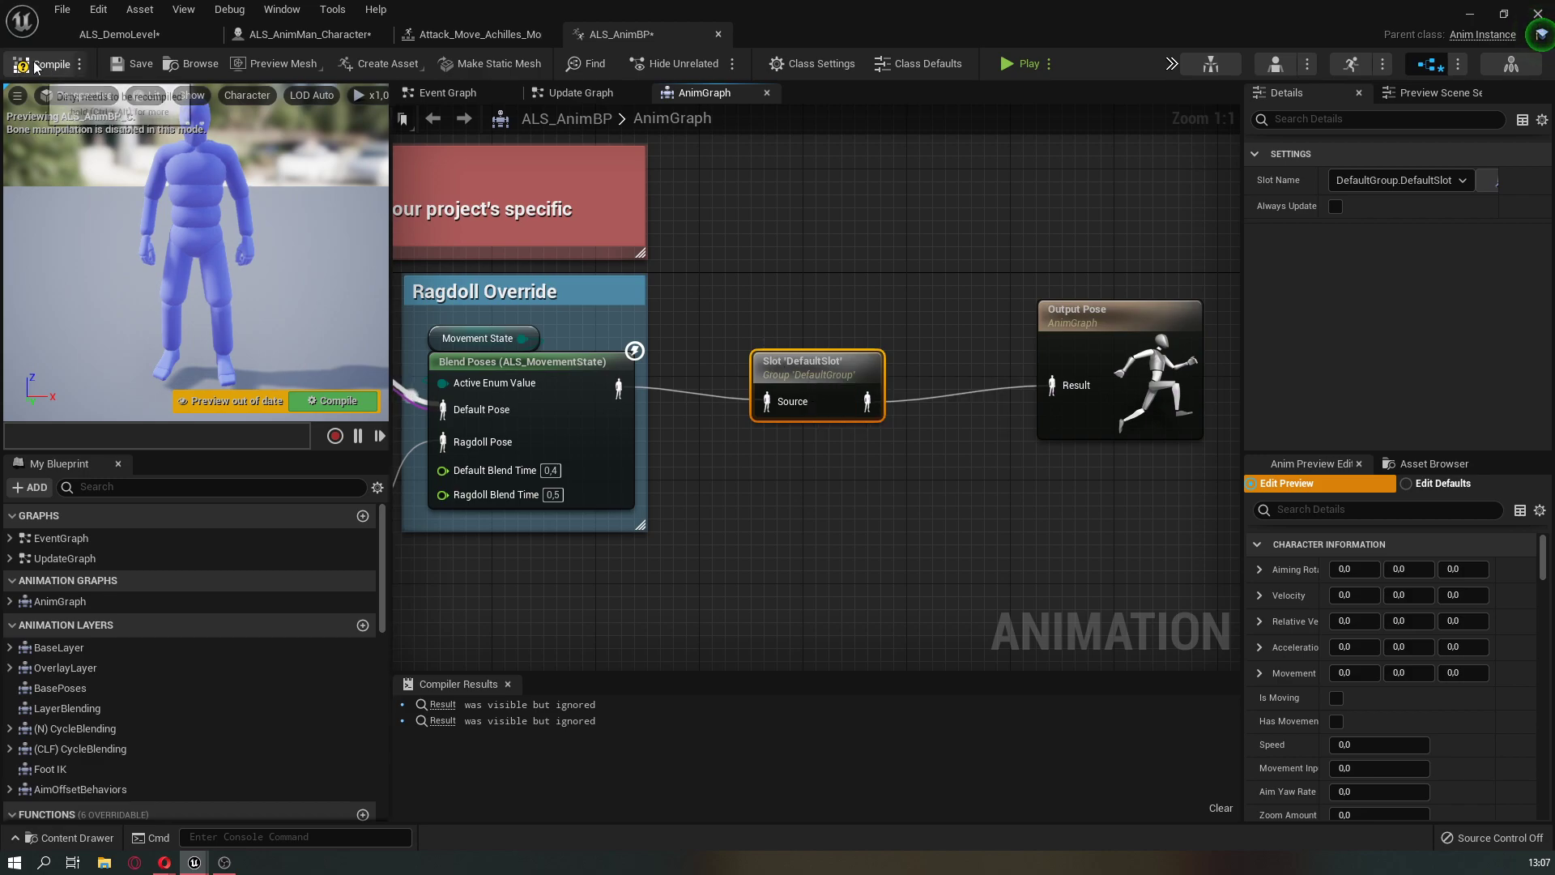
Add a Left Mouse Button event to the character's Event Graph
click(717, 34)
click(285, 36)
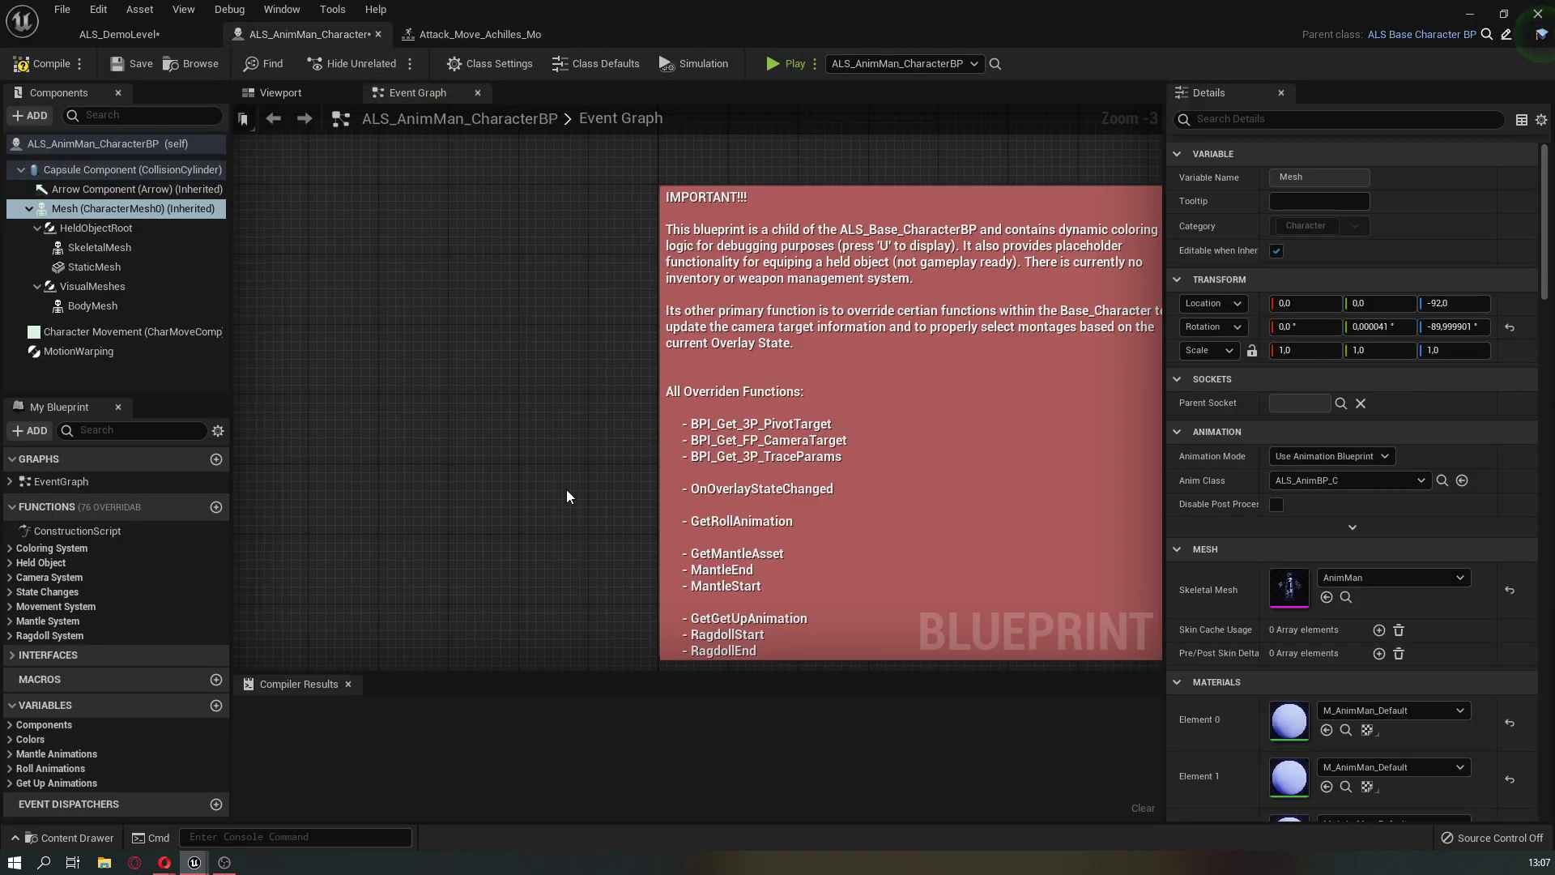
right_drag(567, 496, 567, 121)
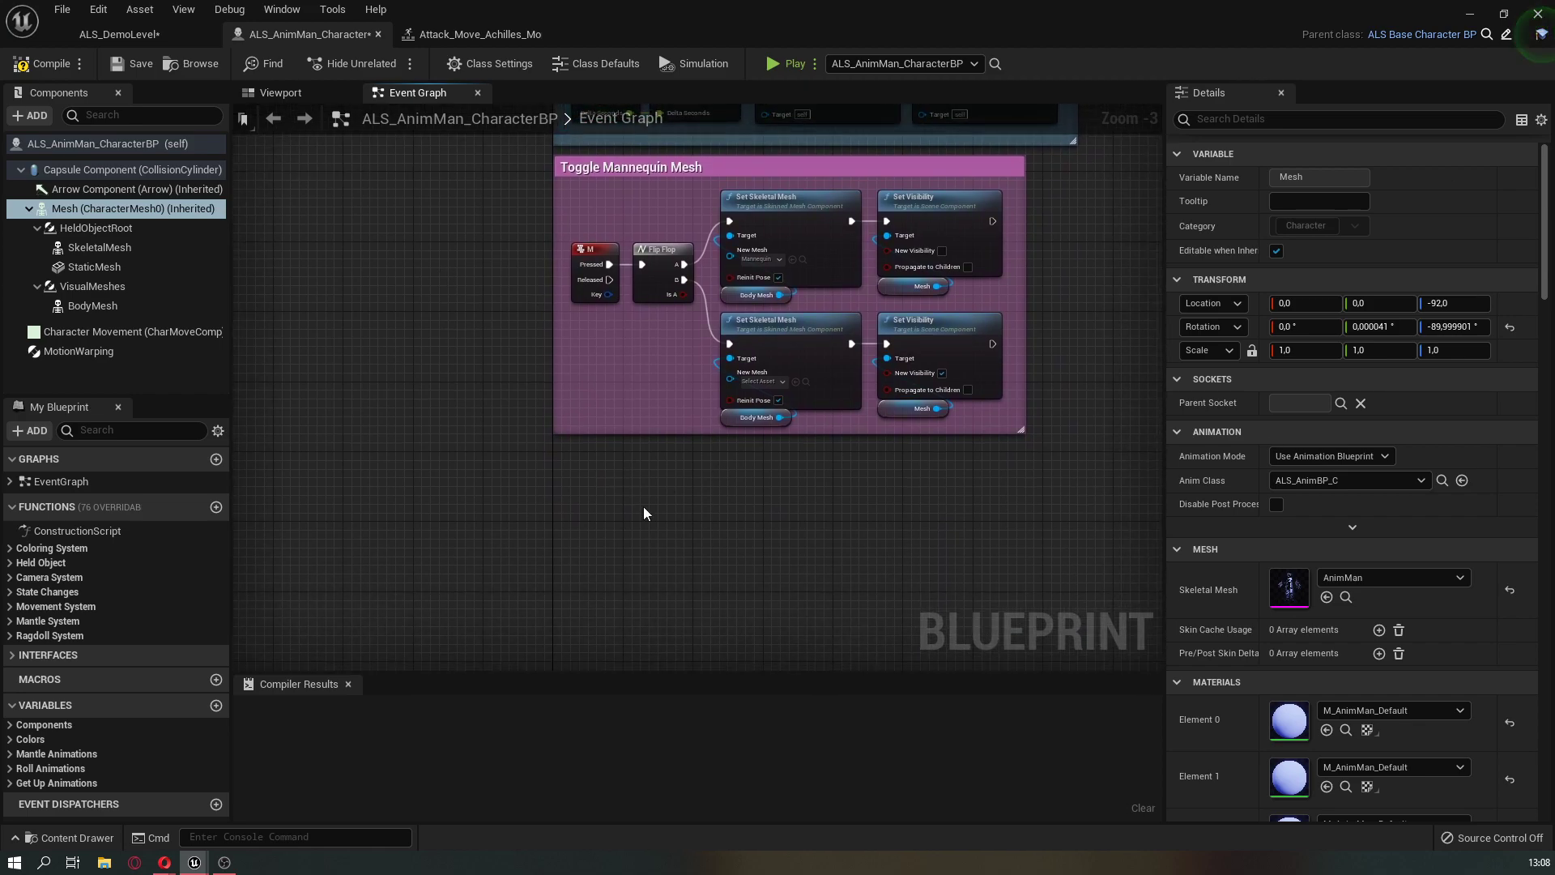
scroll(649, 439, up, 1)
scroll(614, 415, up, 2)
right_click(624, 402)
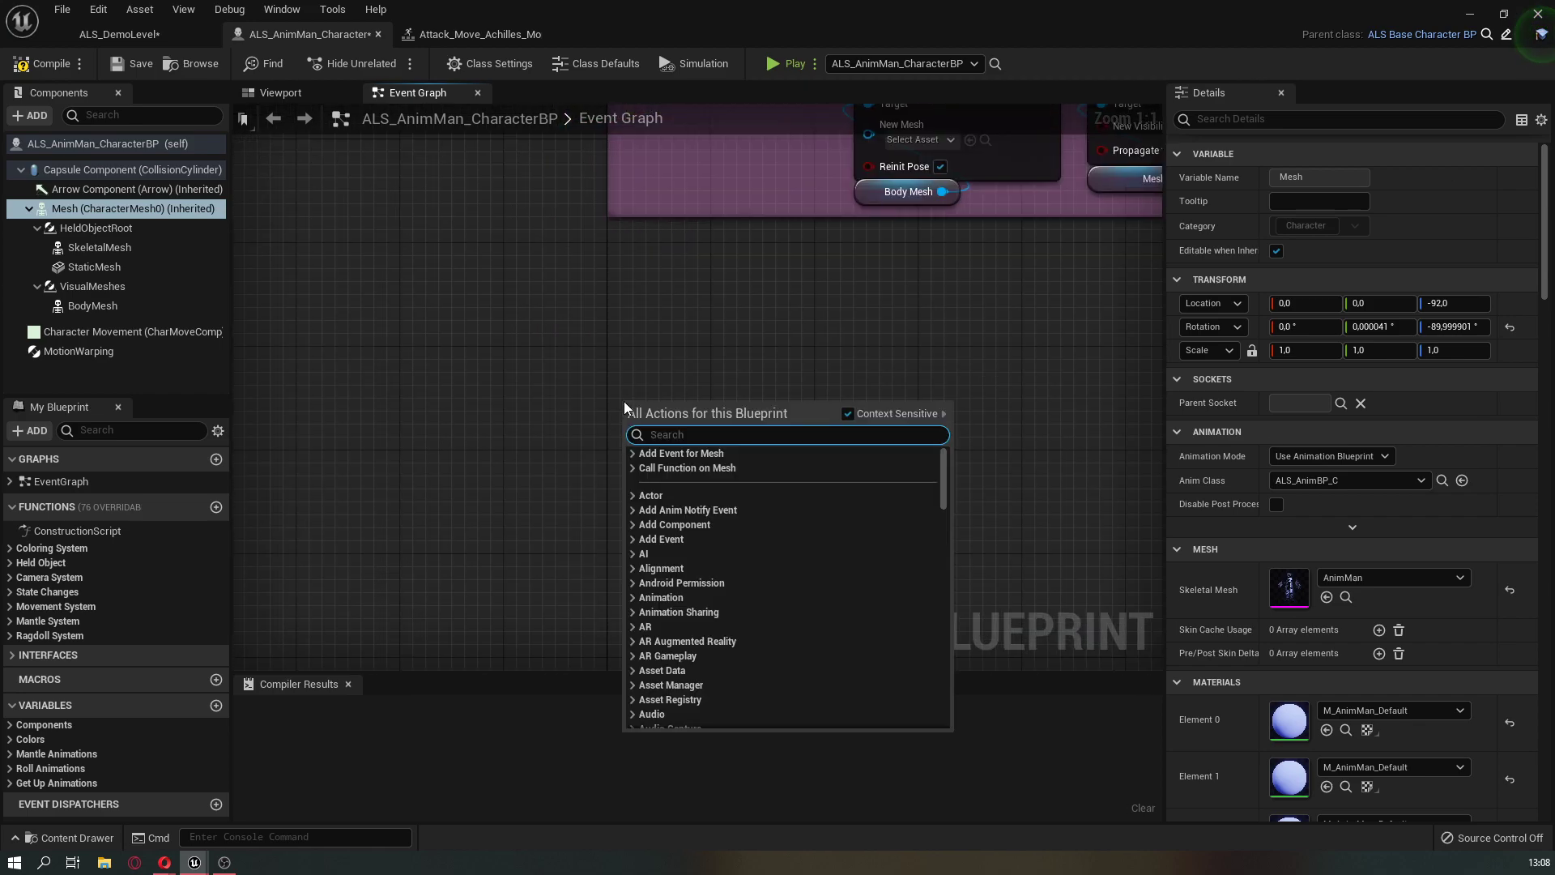
text(left mouse)
key(Return)
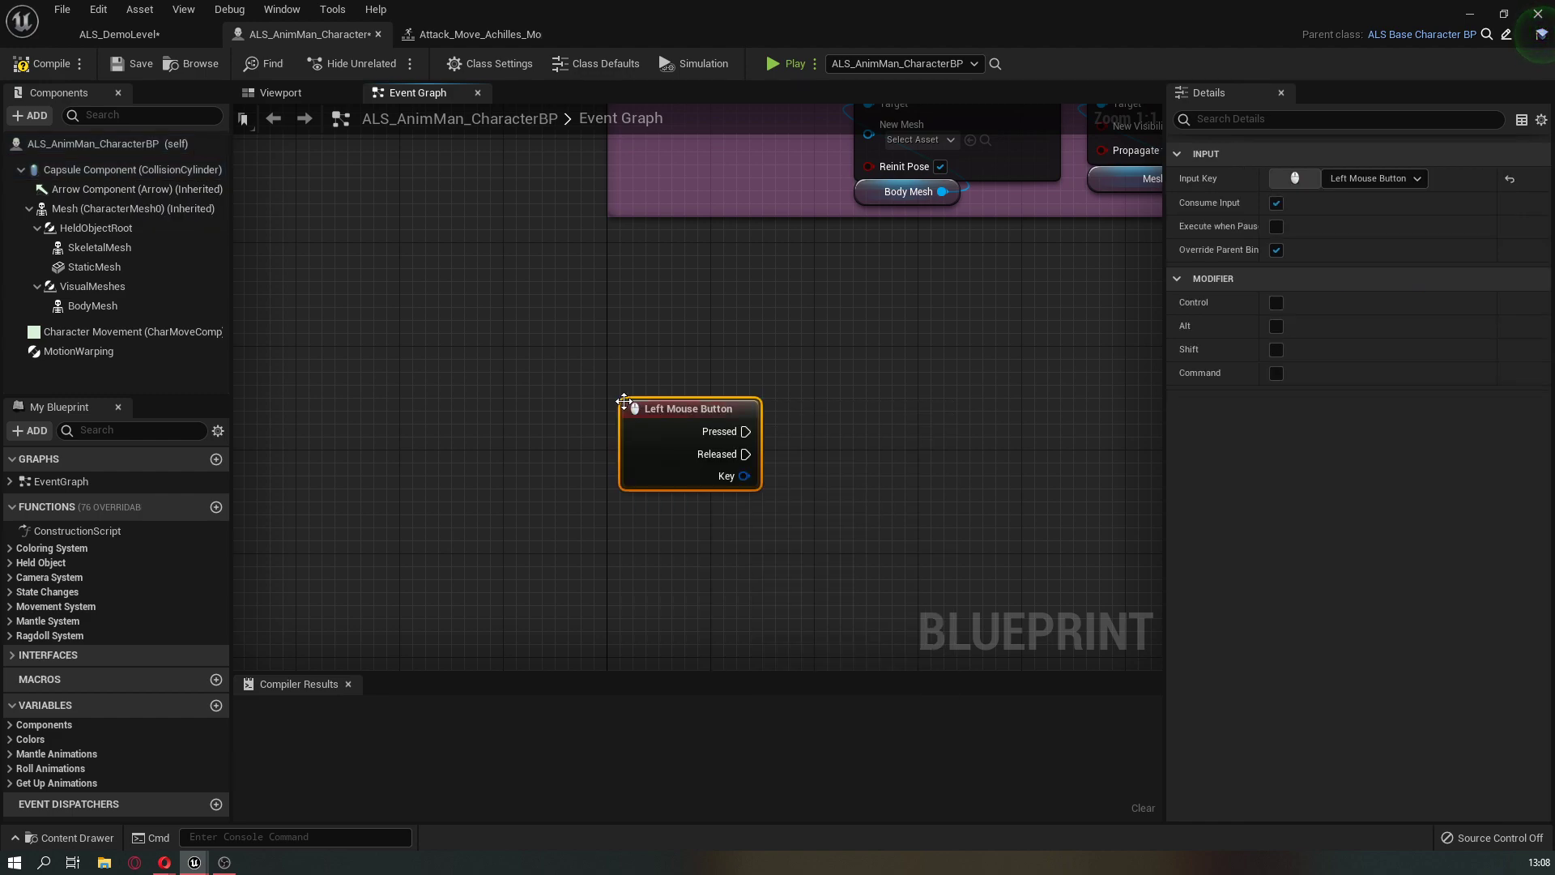
Connect Pressed to a Get All Actors Of Class node with Actor Class set to Enemy
drag(745, 431, 880, 430)
text(get)
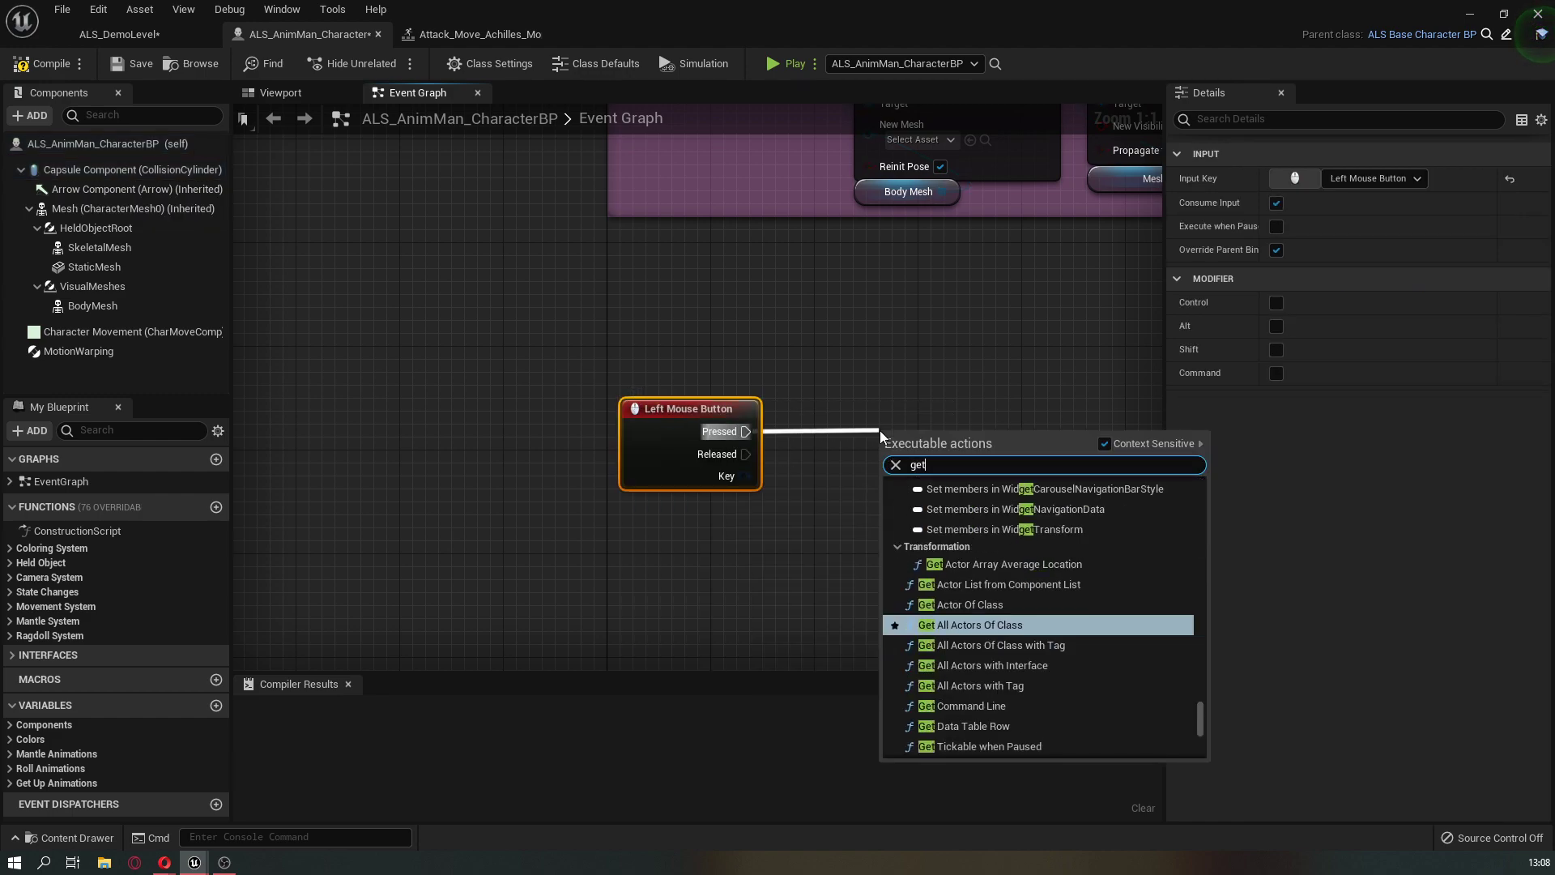
text( all a)
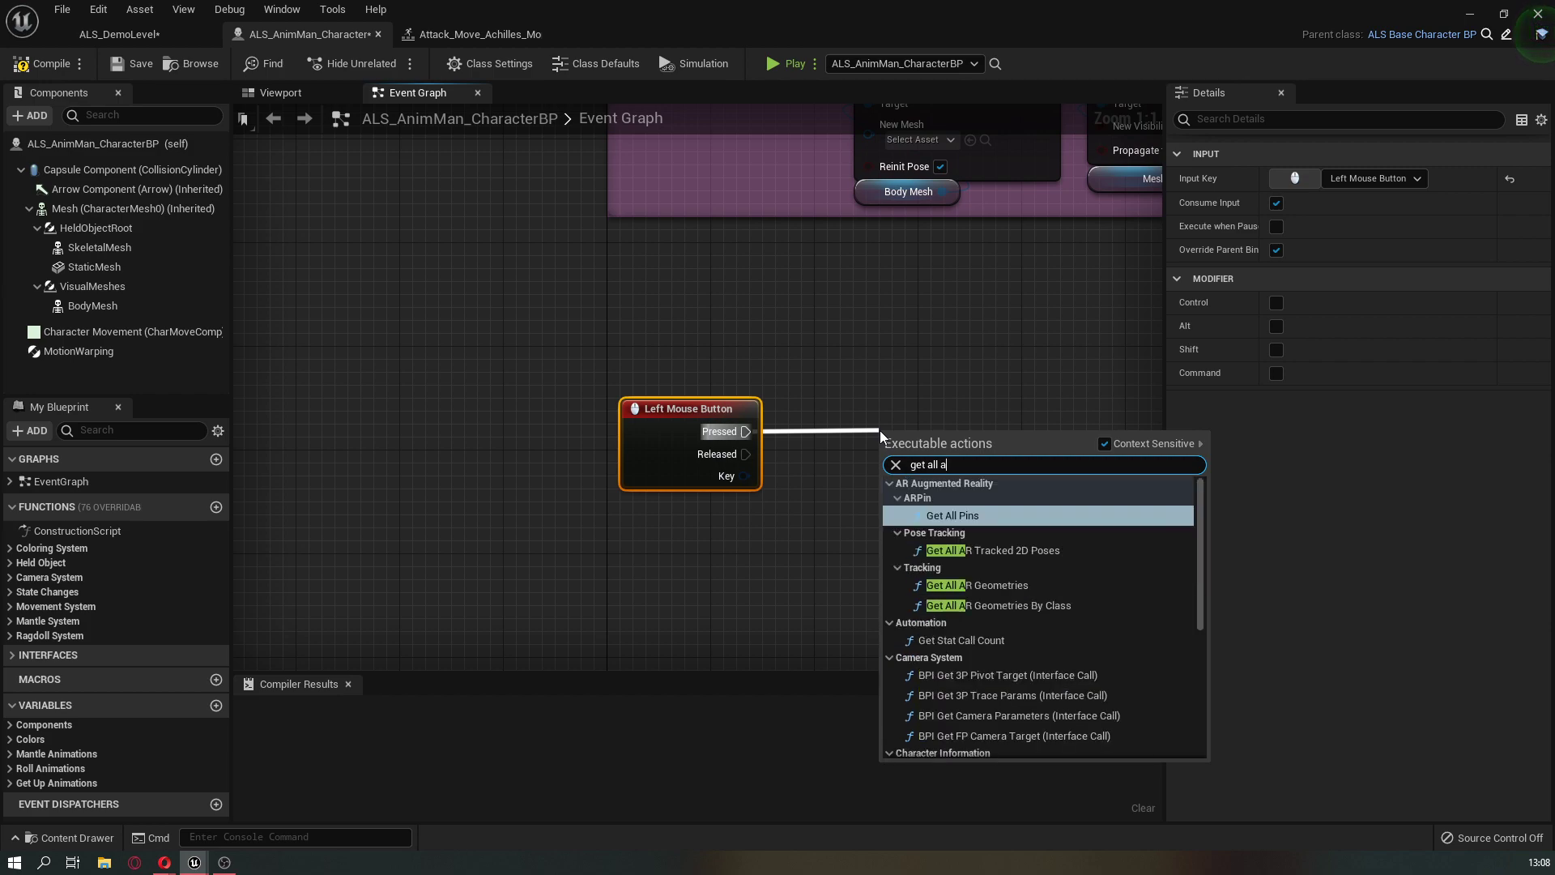
text(t)
key(BackSpace)
text(c)
key(Down)
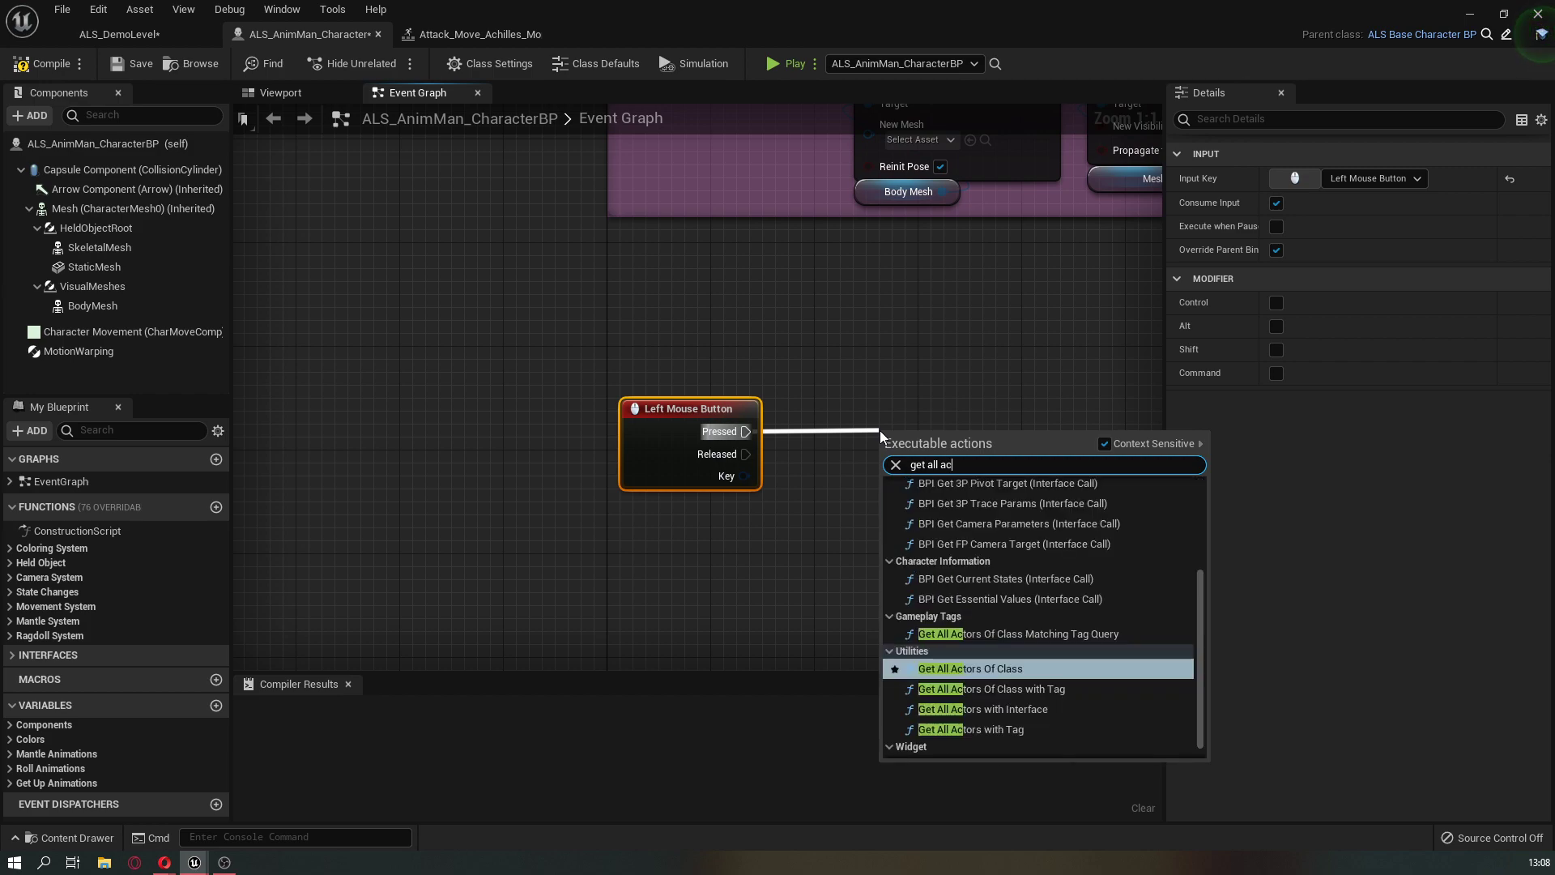
key(Down)
key(Return)
drag(880, 430, 843, 408)
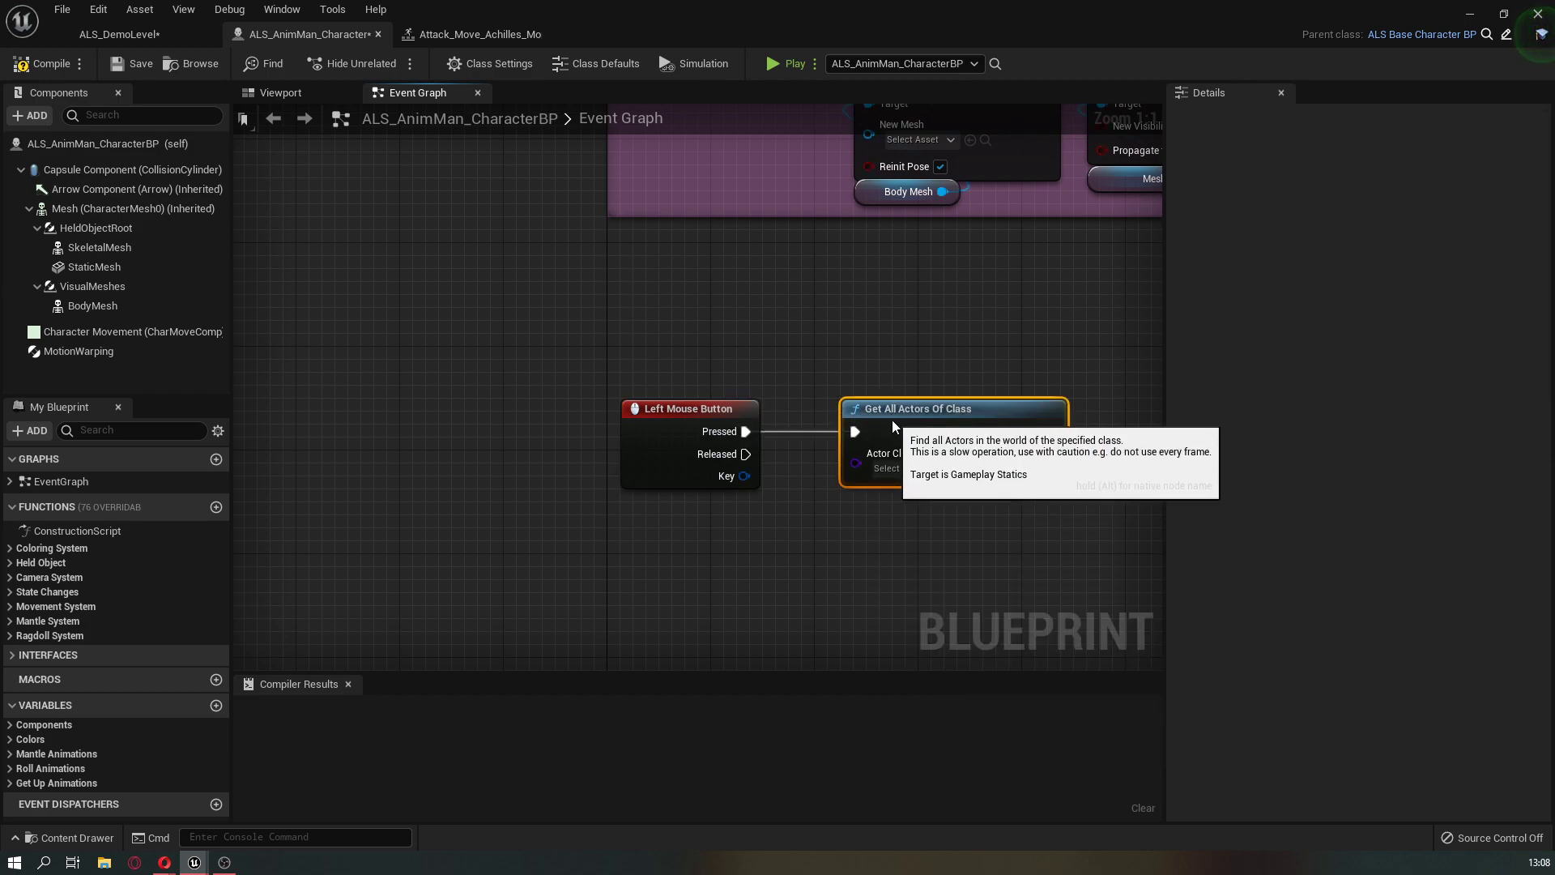
right_drag(945, 484, 654, 482)
click(621, 467)
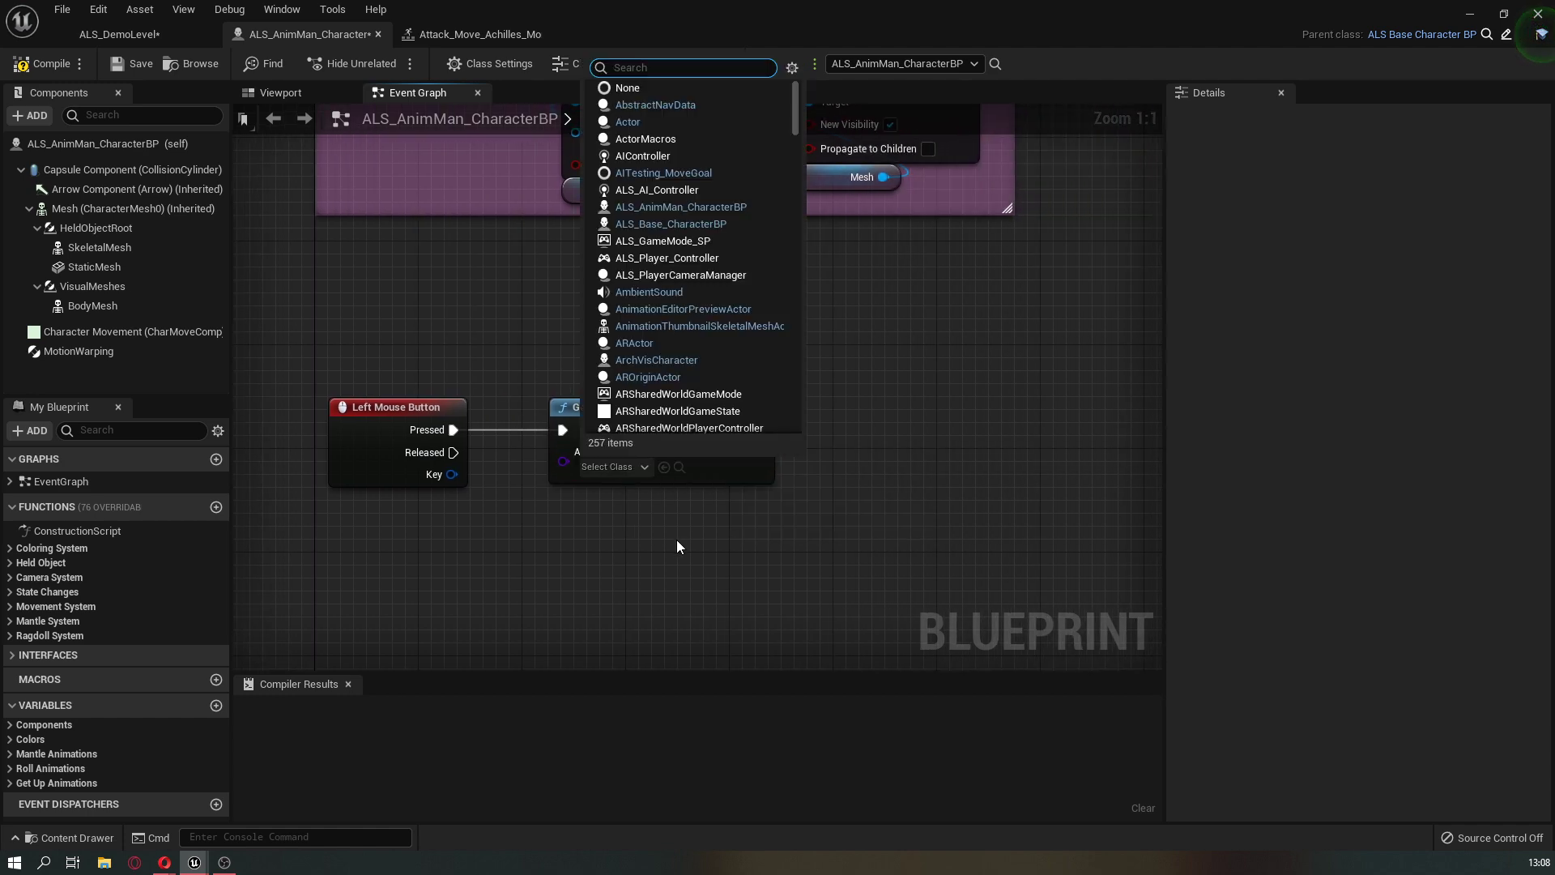
text(enemy)
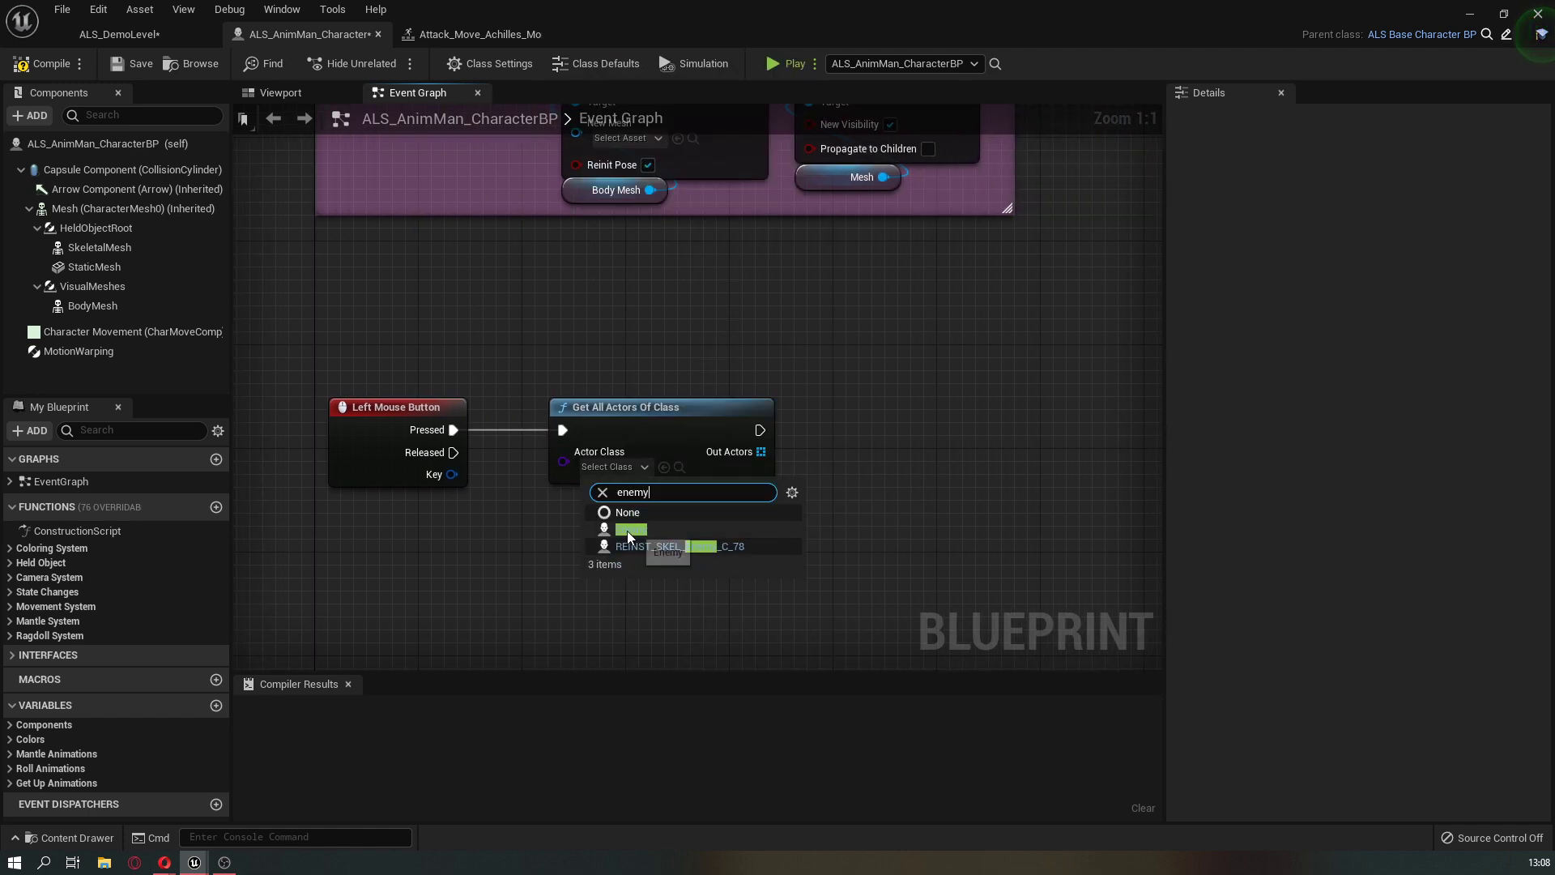
click(630, 530)
Take element 0 of Out Actors with a GET node and feed it into GetActorLocation
right_drag(790, 512, 586, 516)
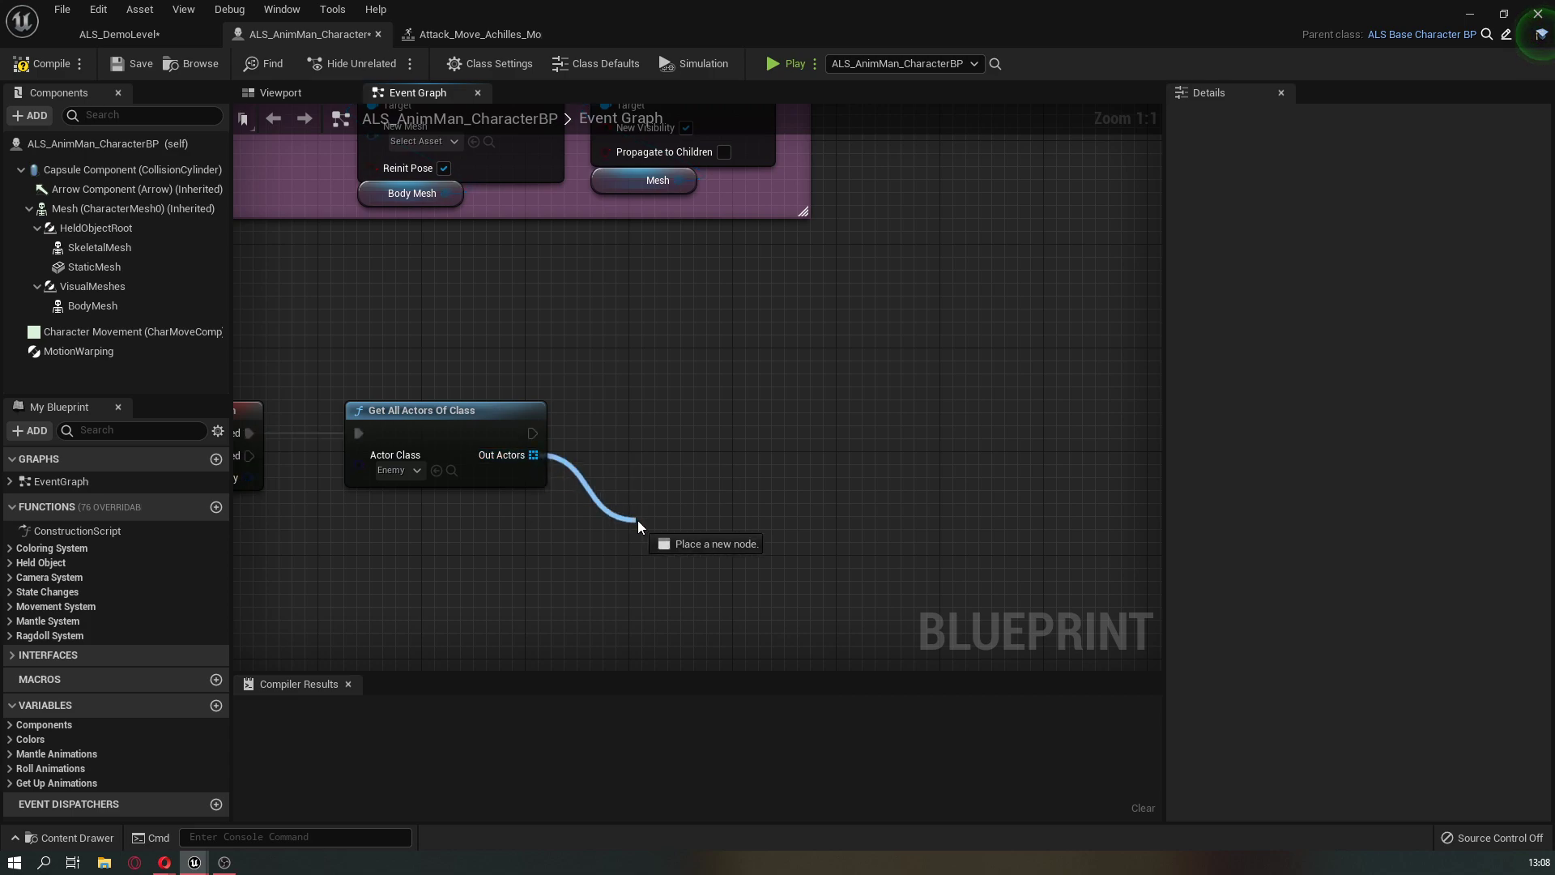
drag(638, 520, 639, 520)
text(get)
click(750, 334)
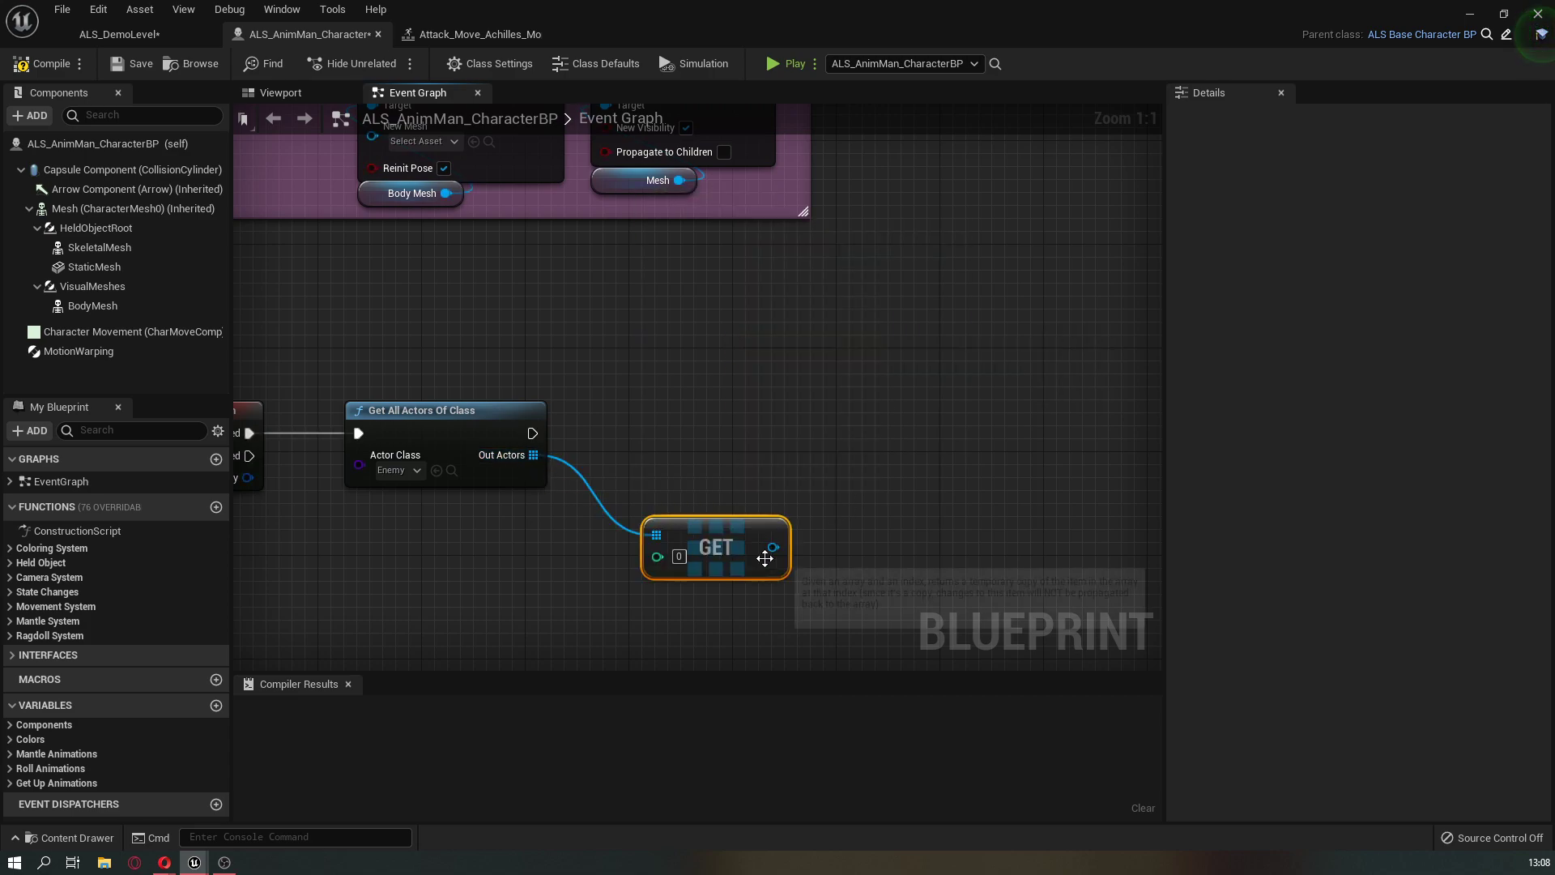
drag(772, 547, 830, 546)
text(get ac)
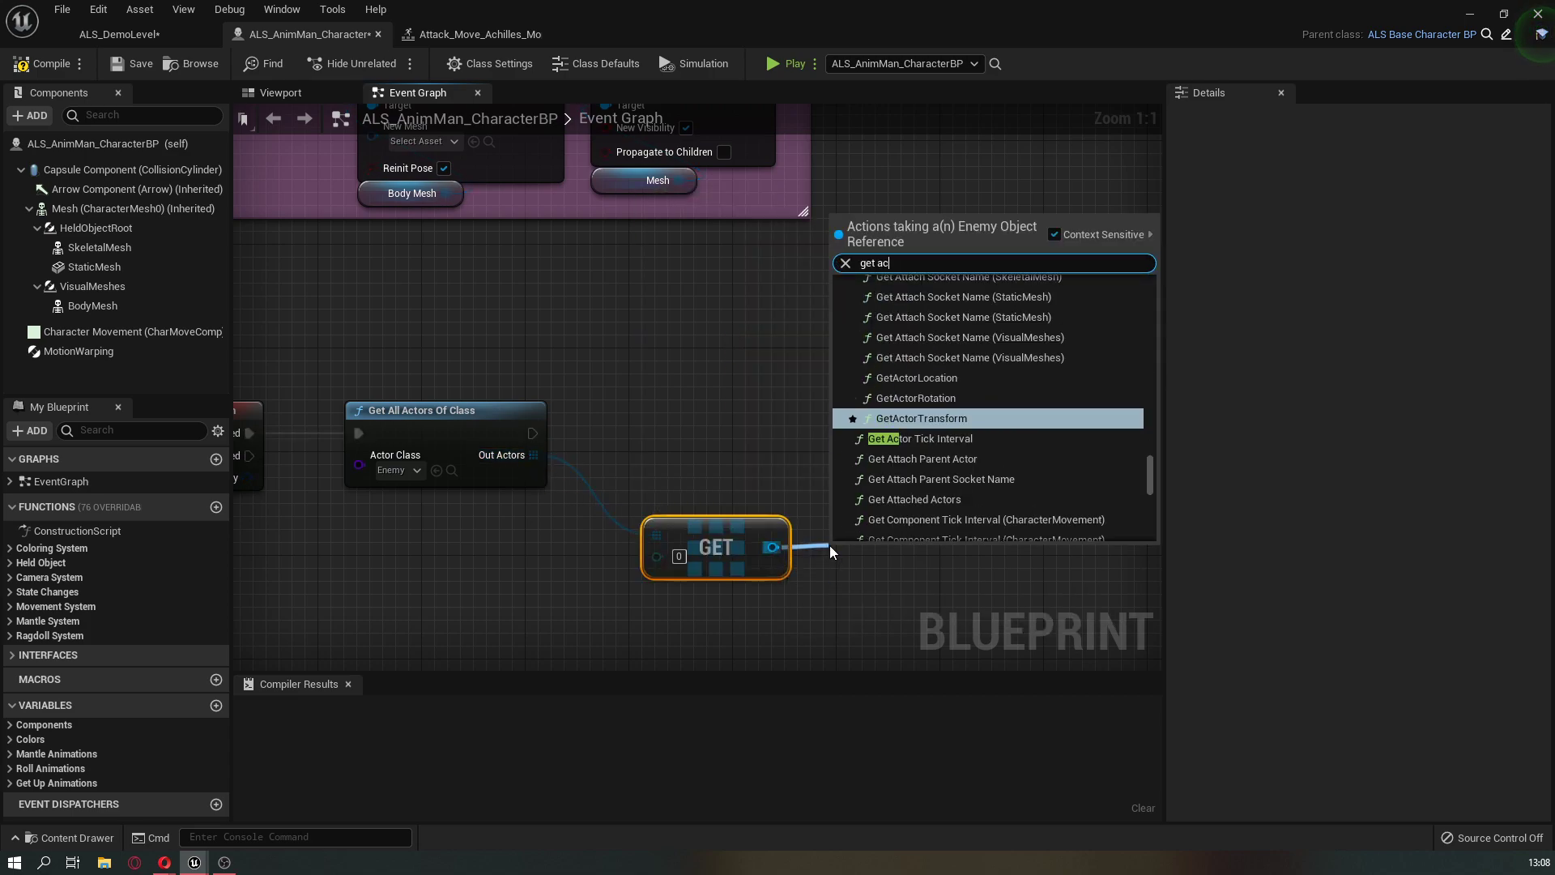
text(tor loca)
key(Return)
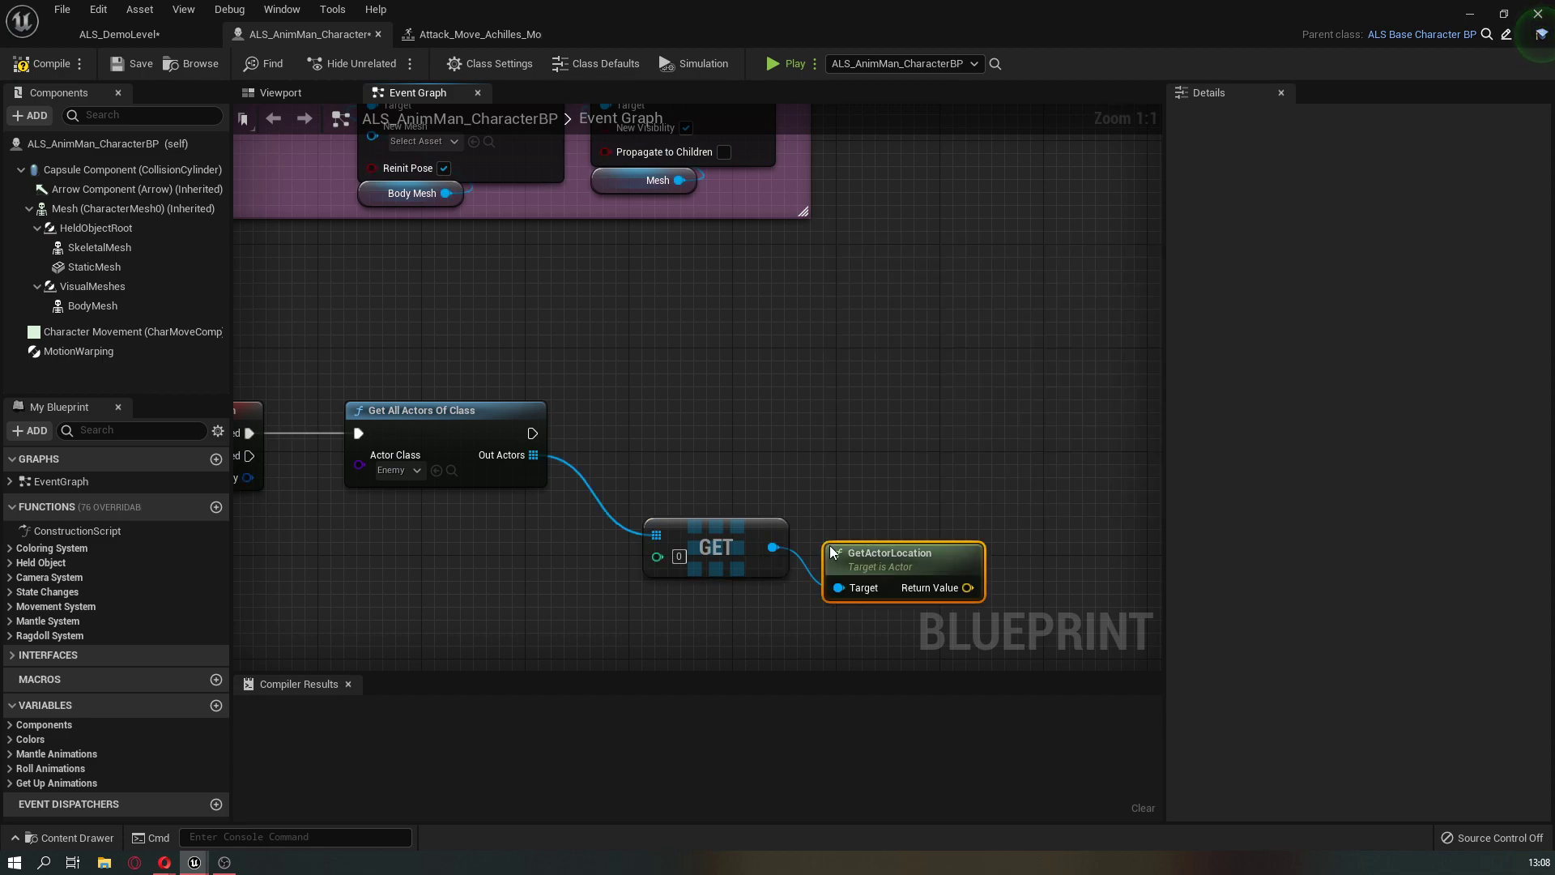
click(716, 566)
Add a Motion Warping component reference with an Add or Update Sync Point node
click(856, 629)
right_drag(874, 628, 628, 557)
click(92, 352)
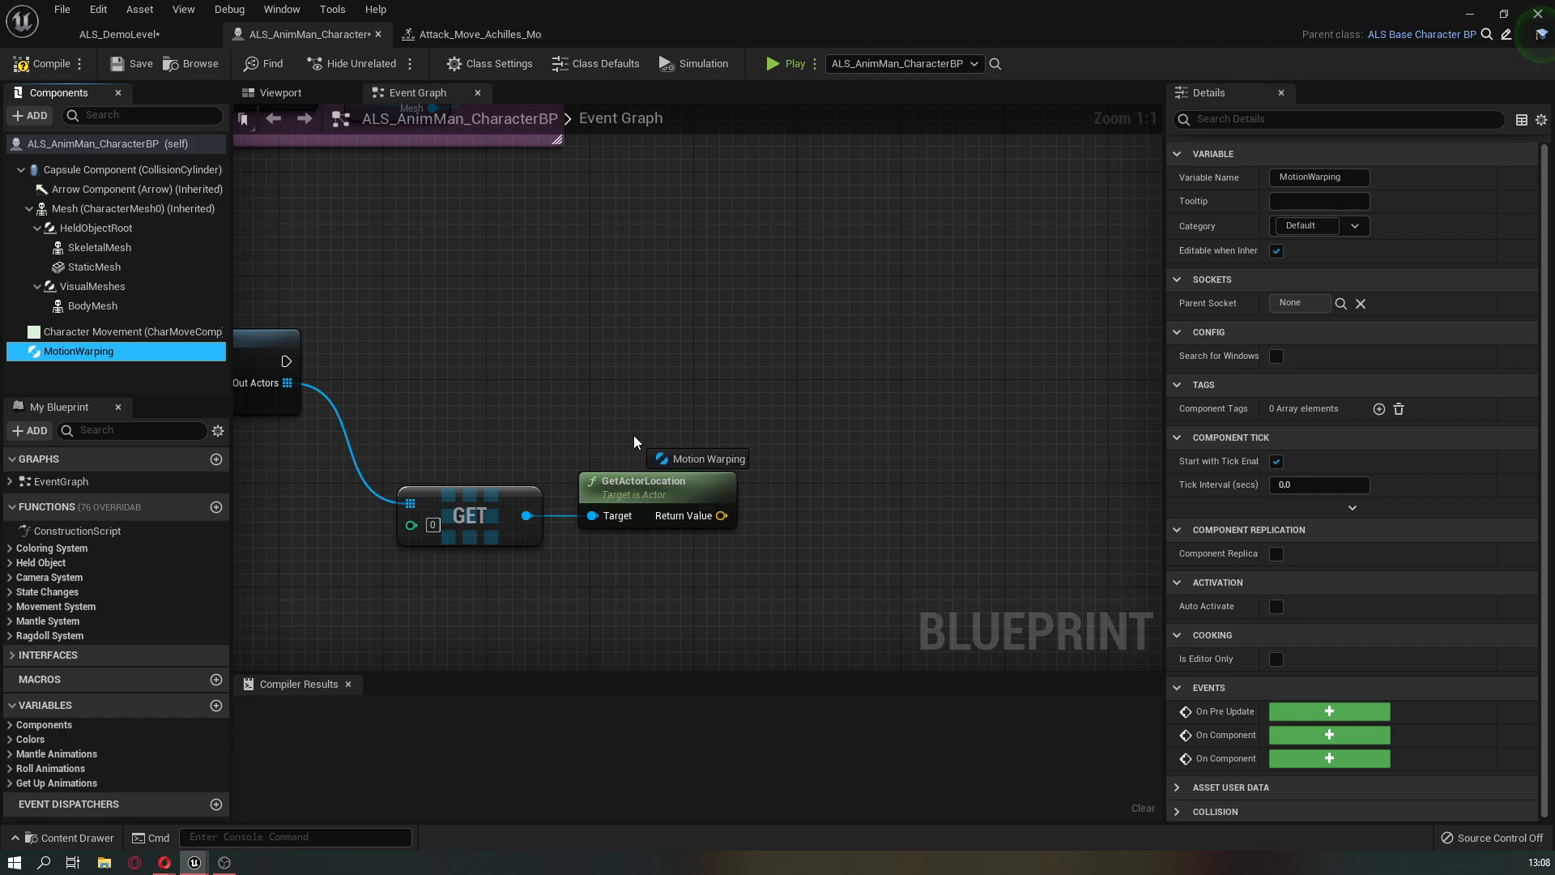
drag(635, 442, 637, 443)
drag(811, 415, 815, 417)
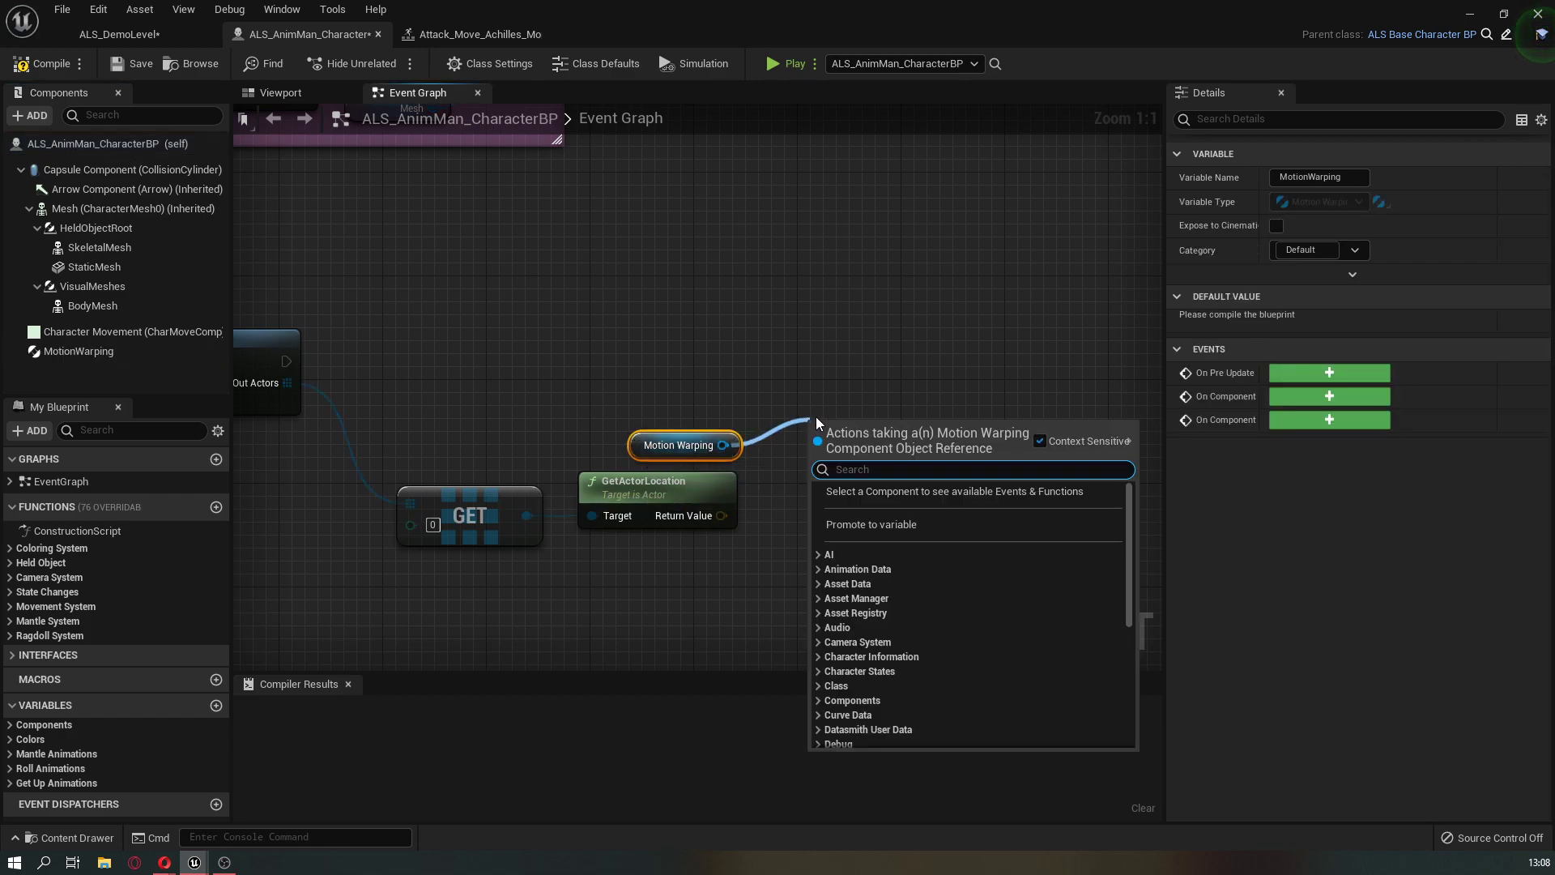
text(add or)
key(Up)
key(Up)
key(Up)
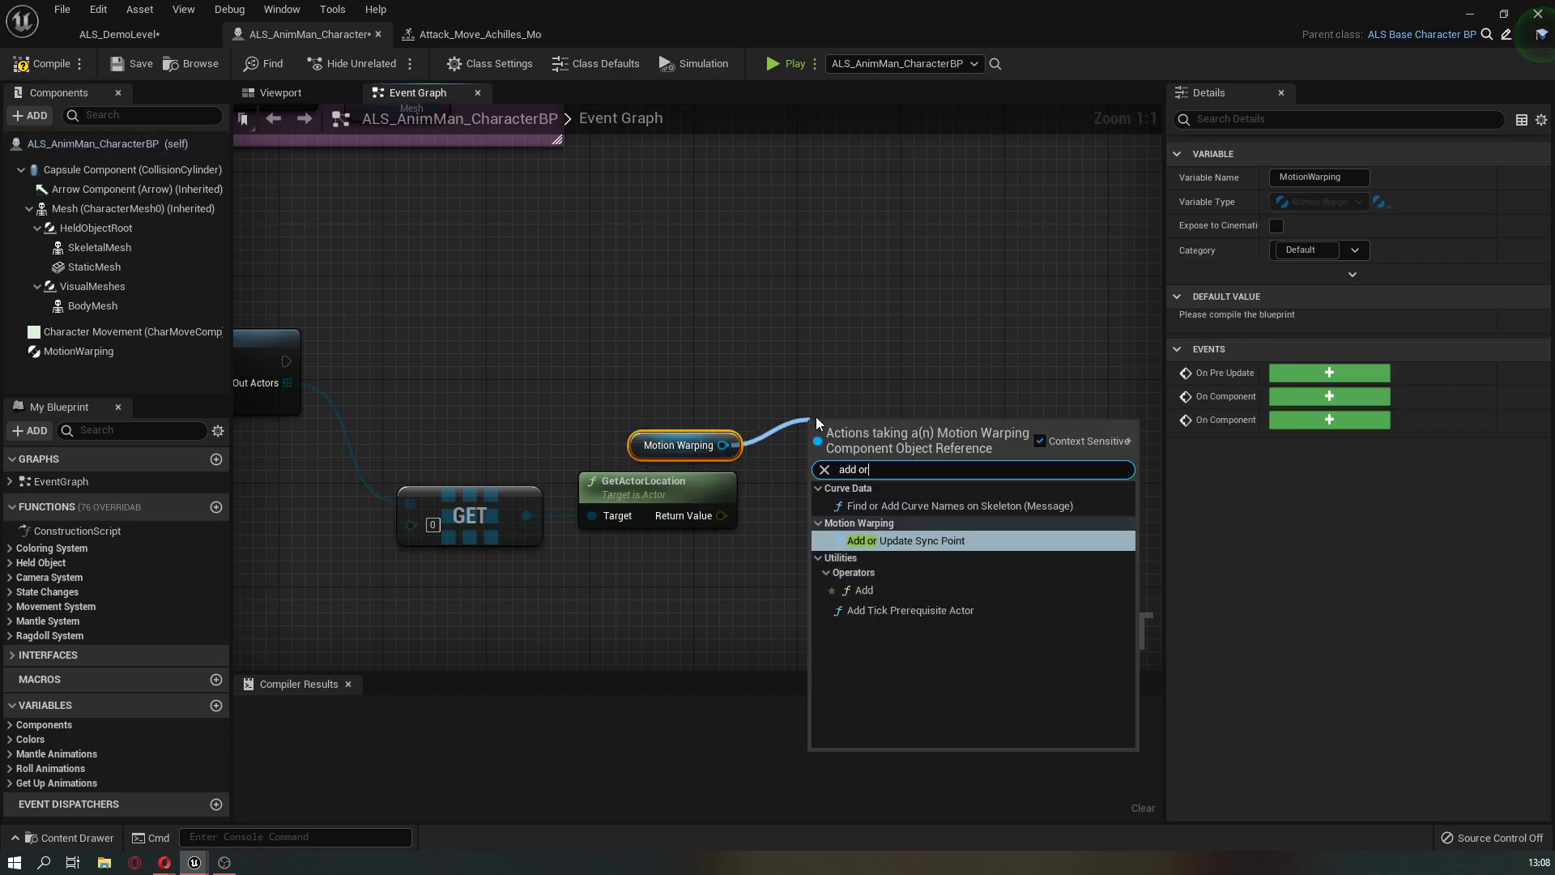
key(Return)
mouse_move(834, 428)
mouse_down()
mouse_move(861, 358)
mouse_move(286, 361)
mouse_up()
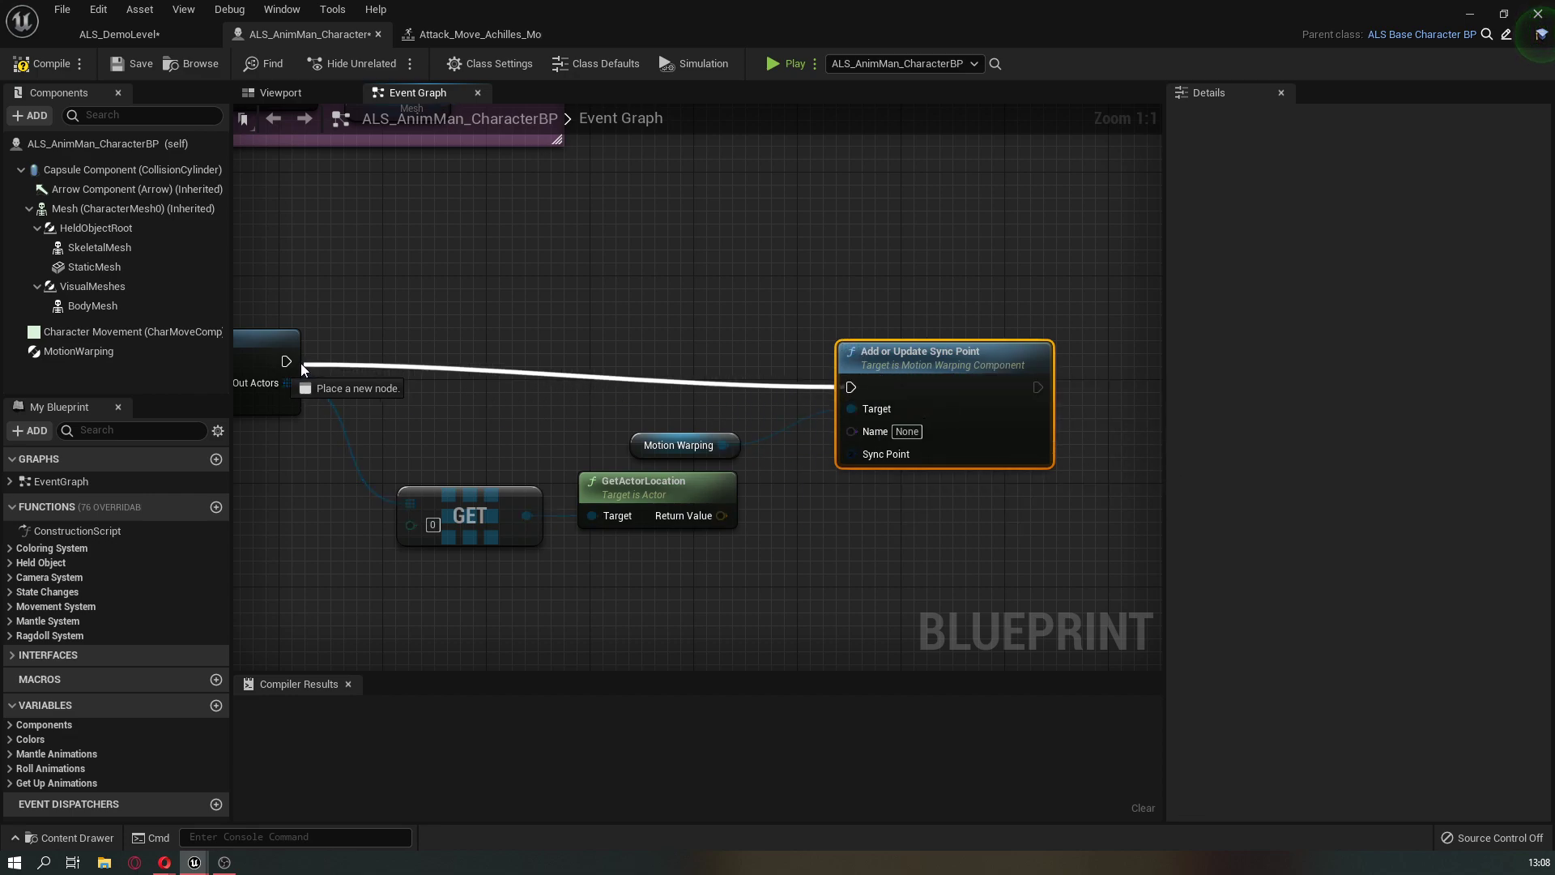
Run the sync point after the actor lookup, name it Hit, split it, and wire in the Enemy location
drag(913, 418, 929, 392)
click(906, 405)
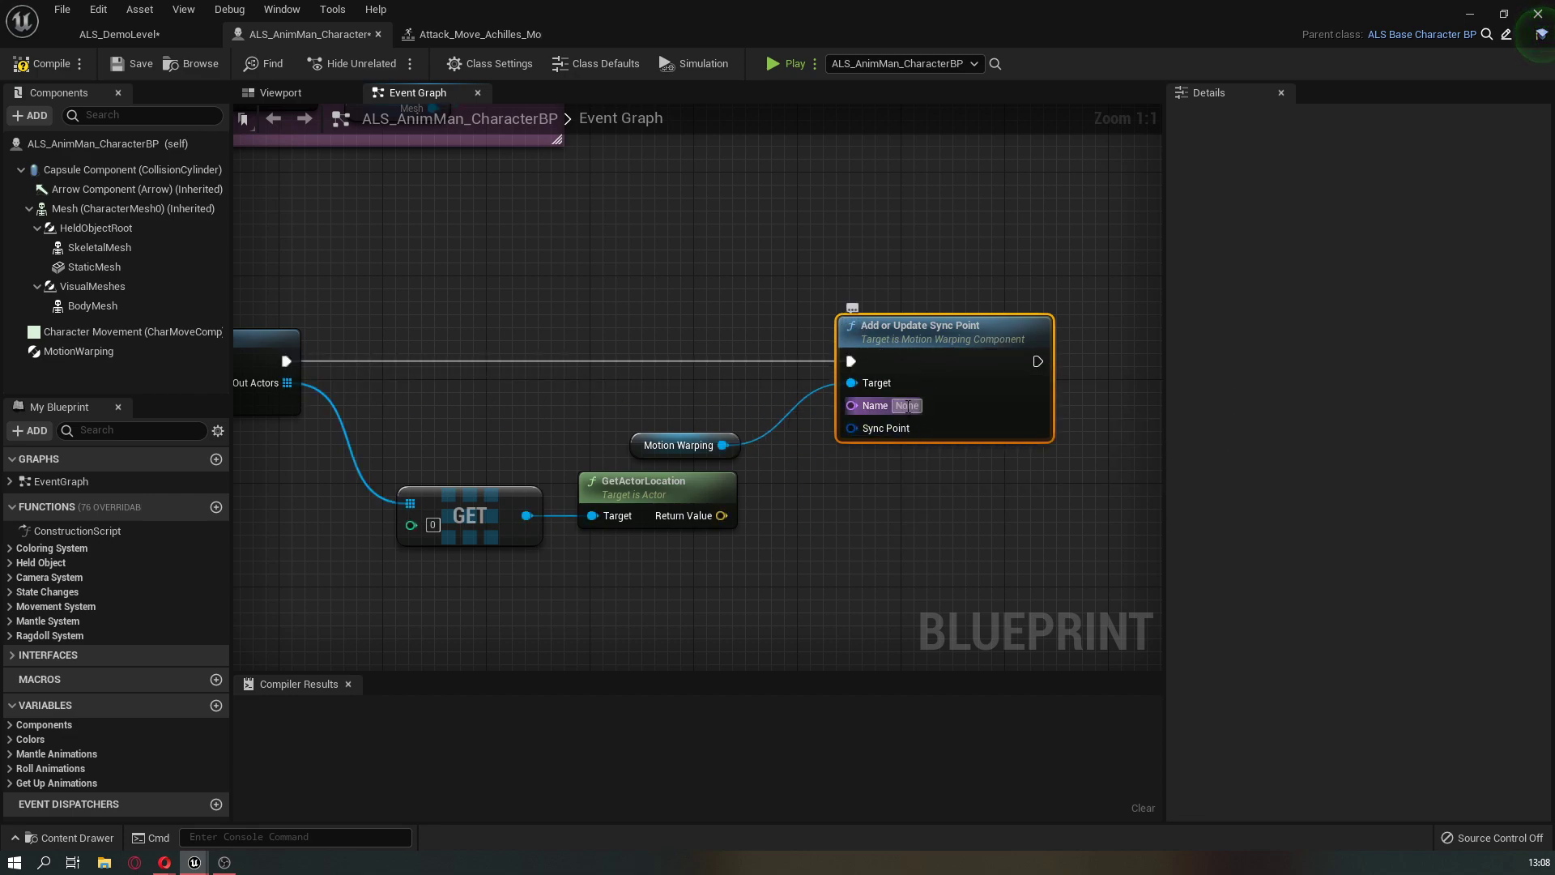
text(Hit)
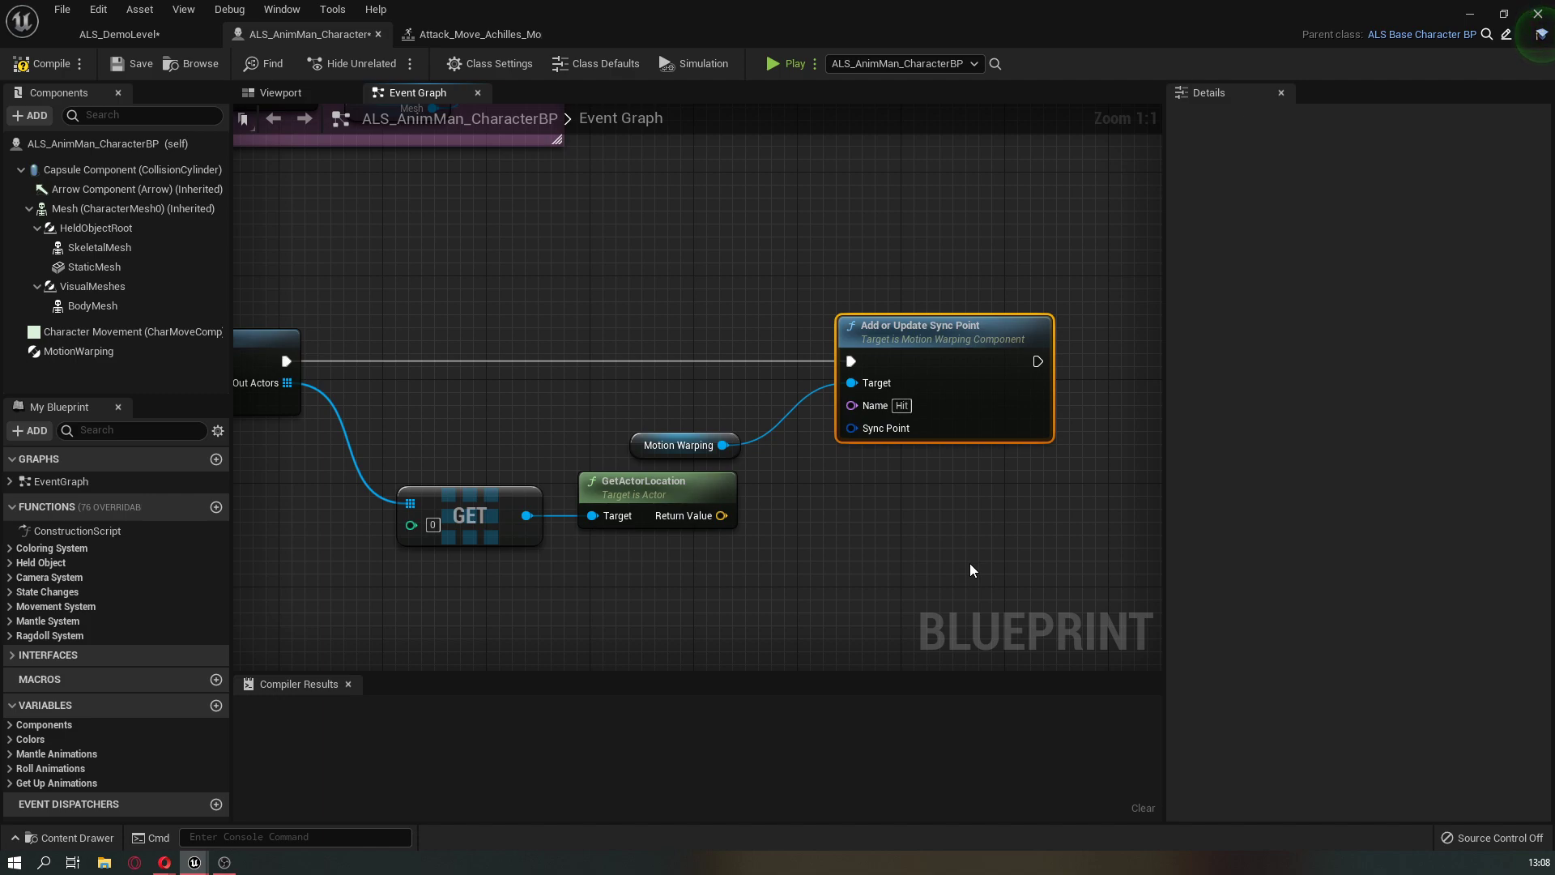
right_click(852, 429)
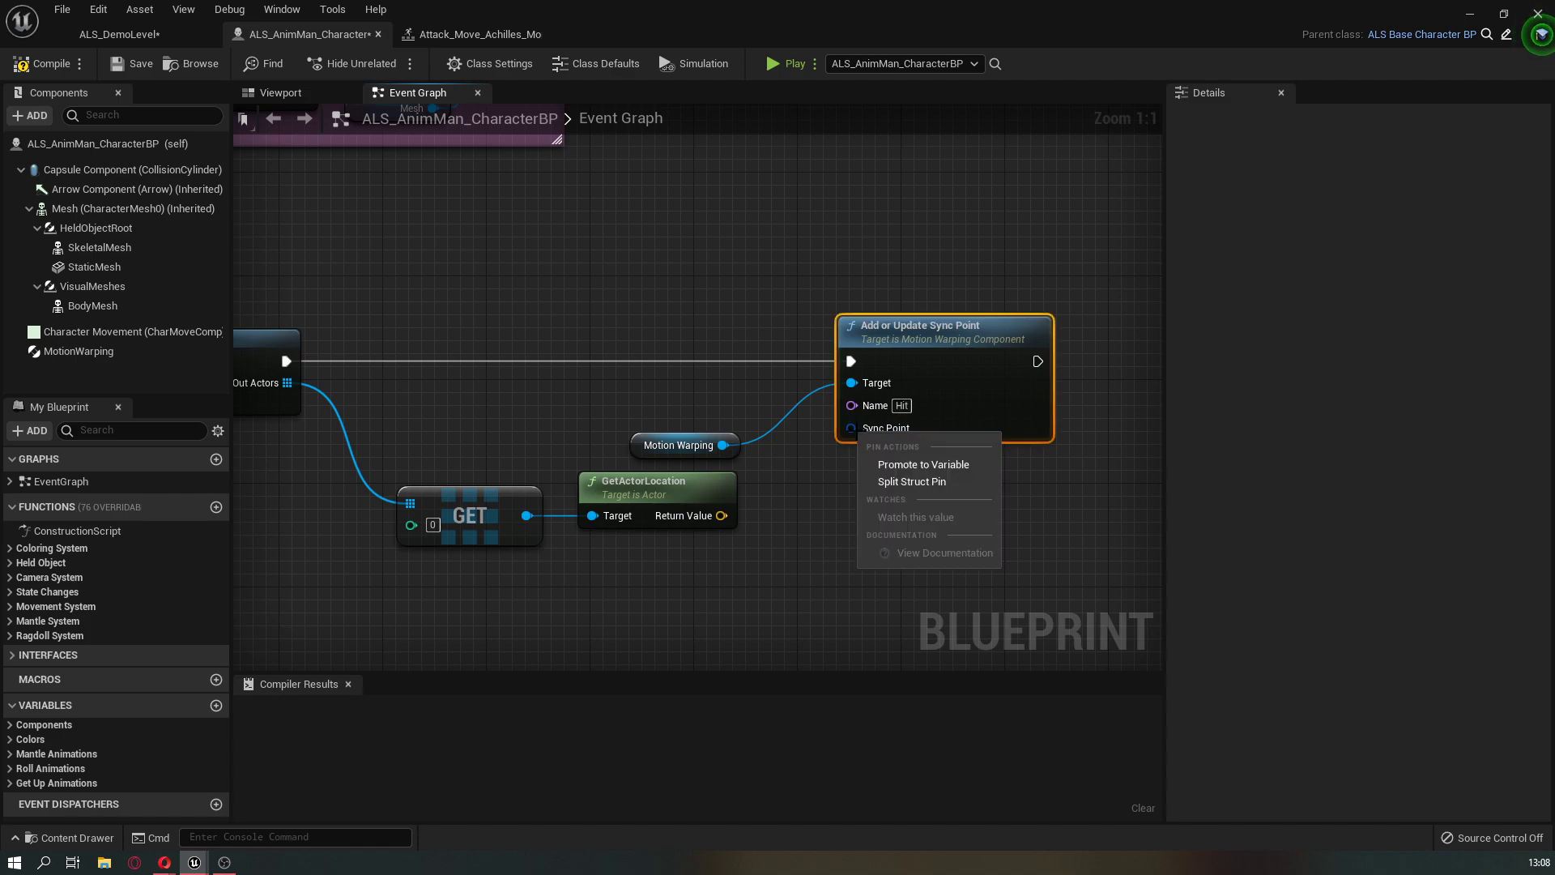
click(880, 483)
drag(851, 437, 720, 525)
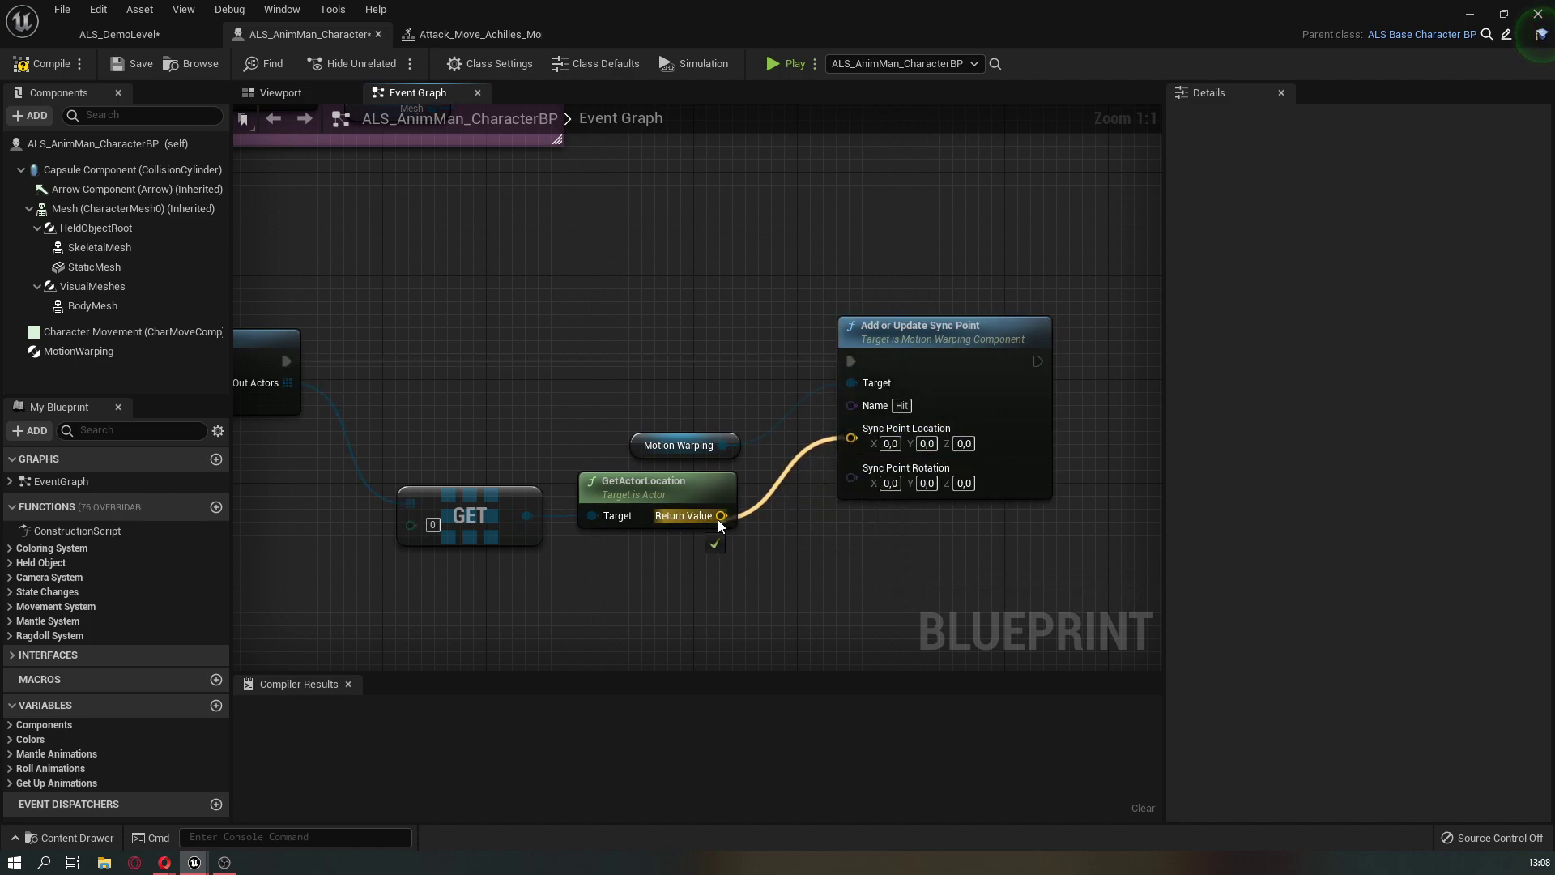
Duplicate GetActorLocation and attach a Find Look at Rotation node to it
right_drag(592, 480, 703, 378)
click(702, 378)
key(ctrl+c)
key(ctrl+v)
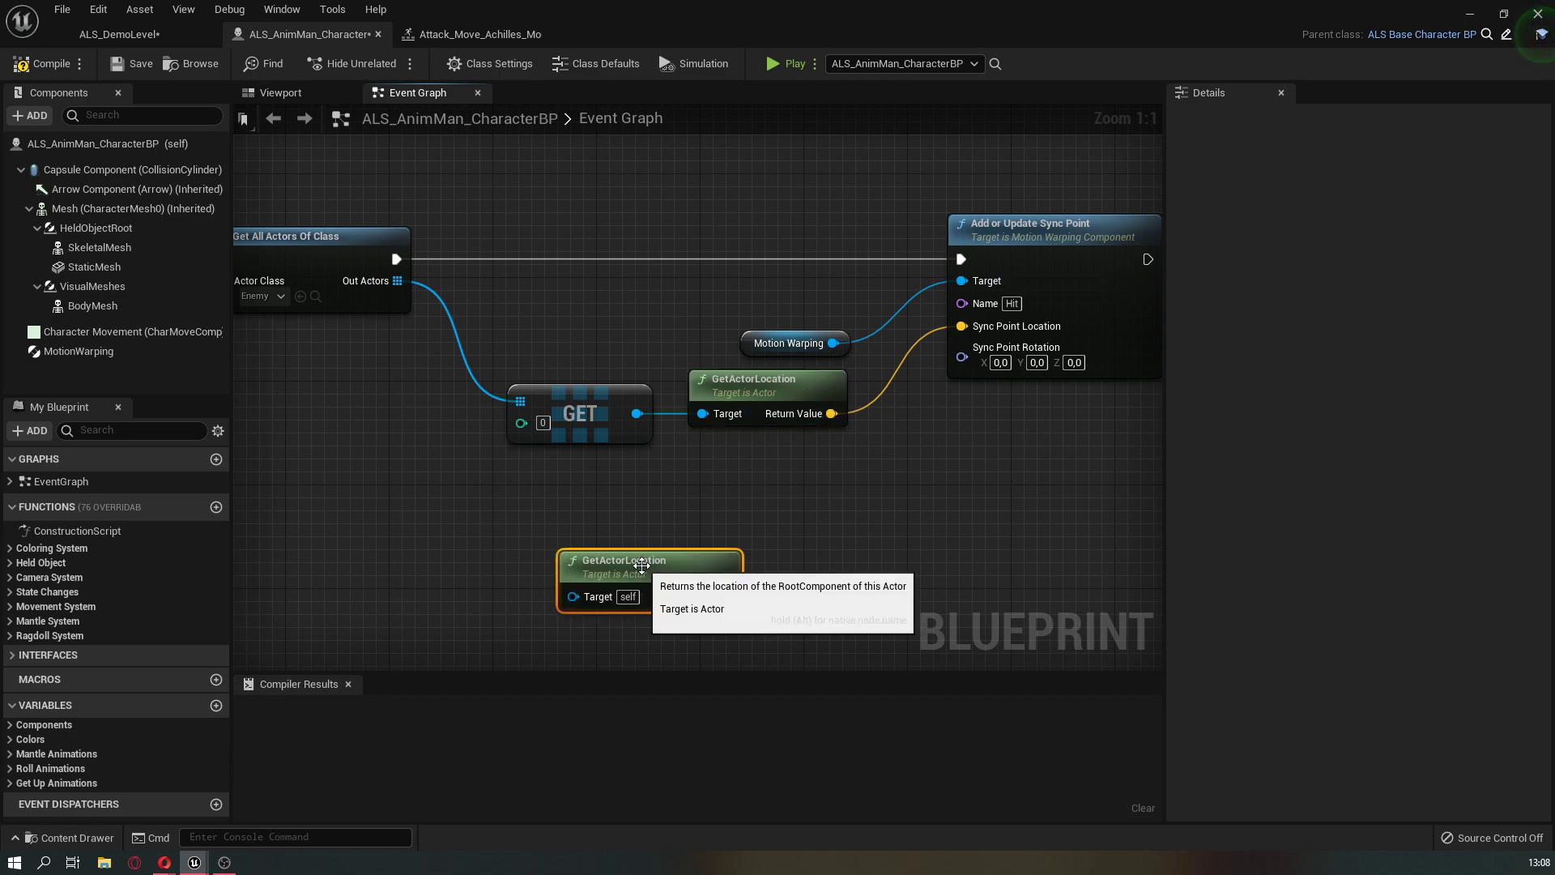
drag(584, 551, 504, 531)
drag(648, 568, 878, 524)
text(find look)
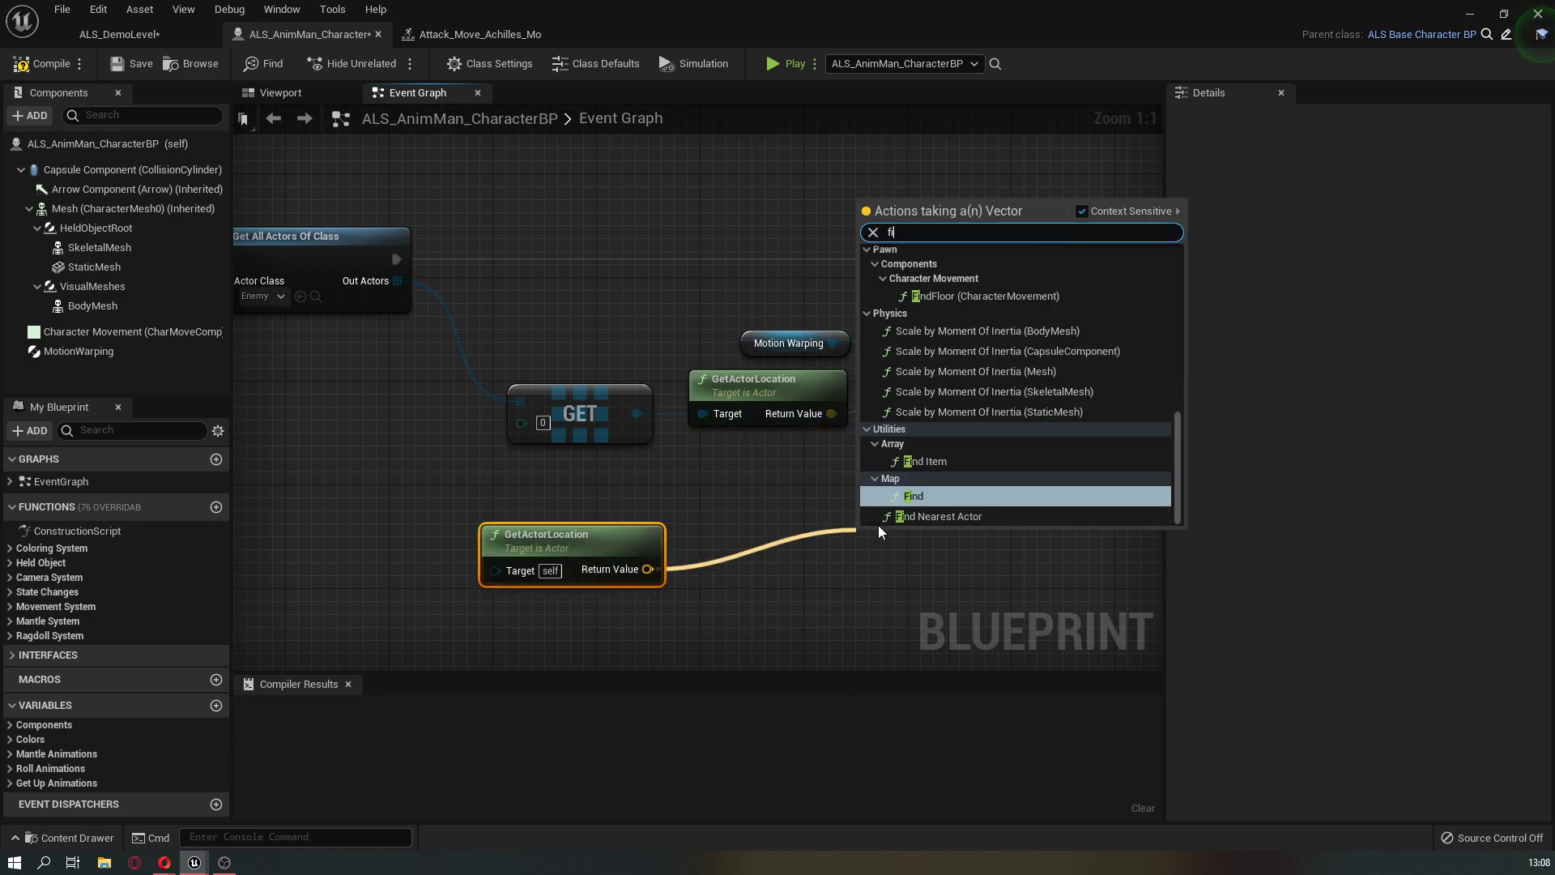
key(Return)
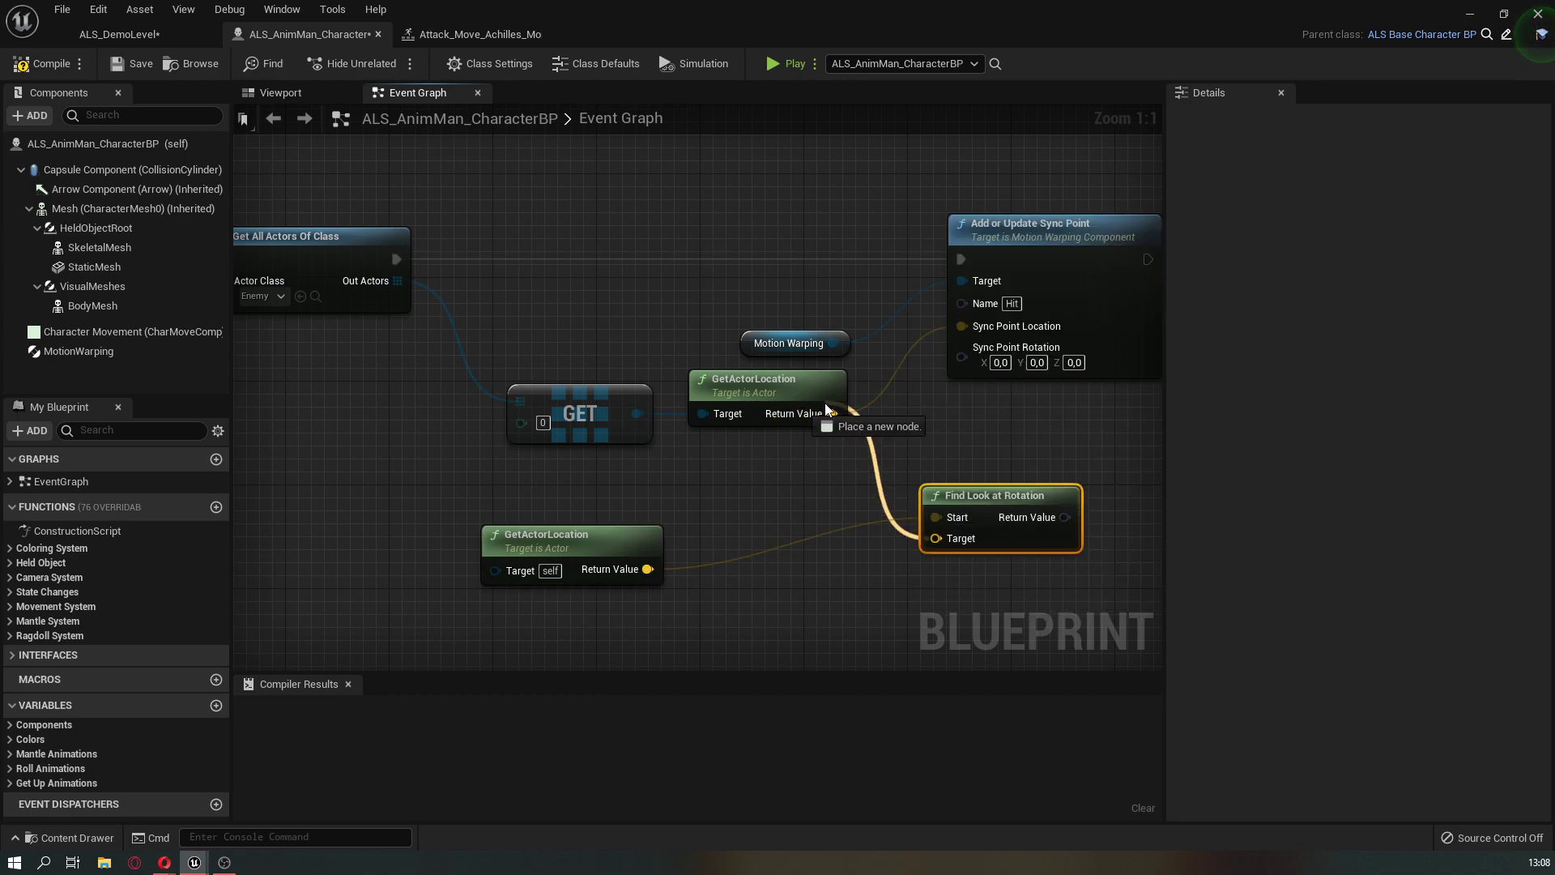
Wire the Enemy location into the look-at Target and the rotation into Sync Point Rotation
drag(949, 540, 832, 414)
drag(944, 495, 930, 469)
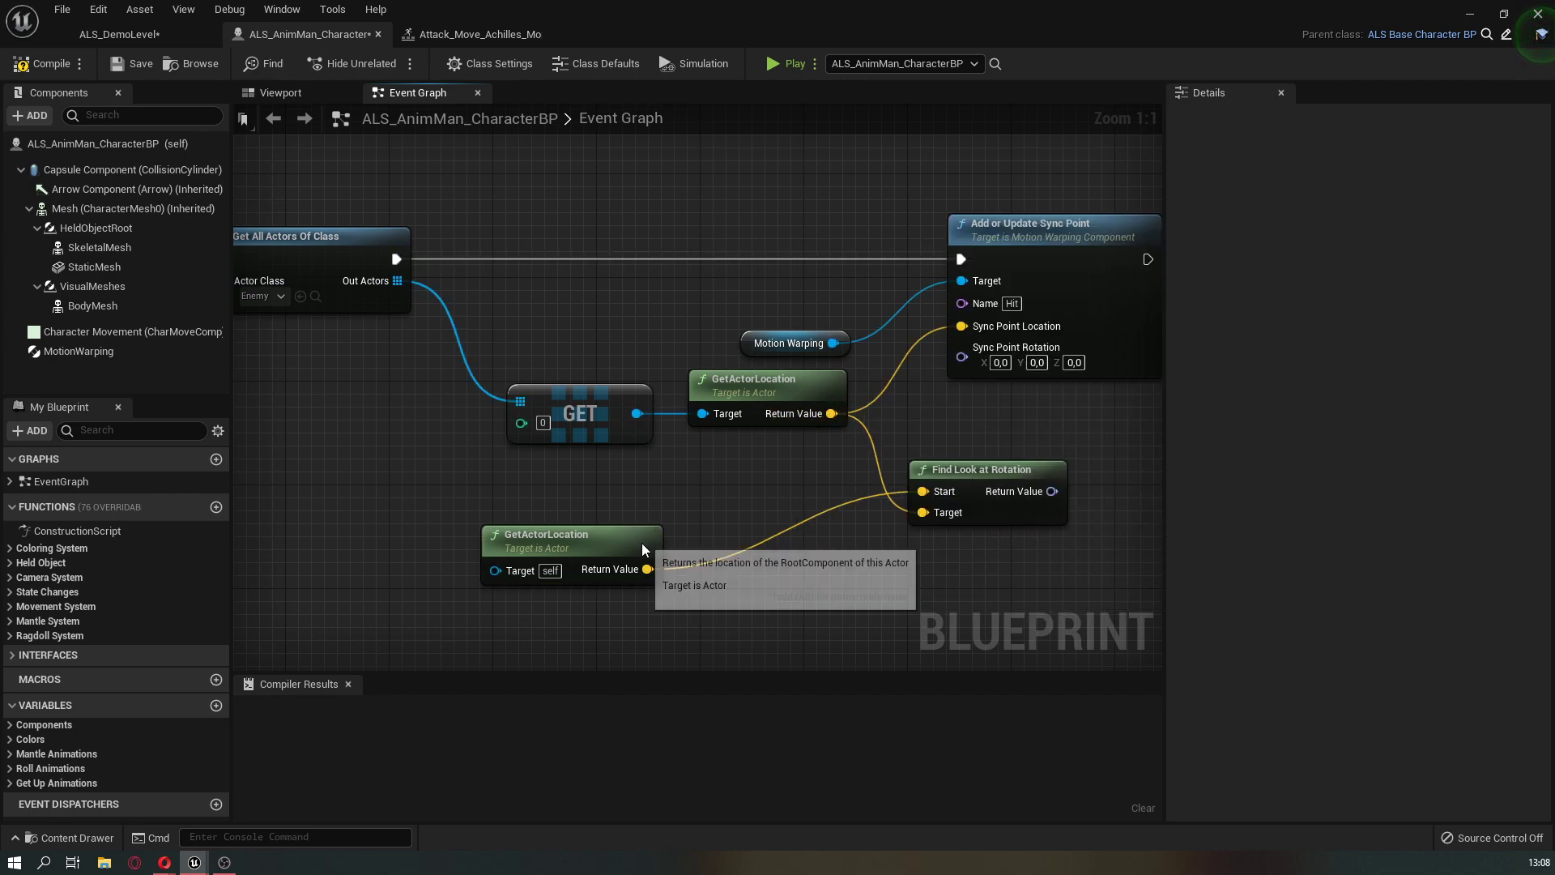
drag(641, 542, 783, 504)
right_drag(1116, 368, 740, 410)
drag(740, 411, 814, 400)
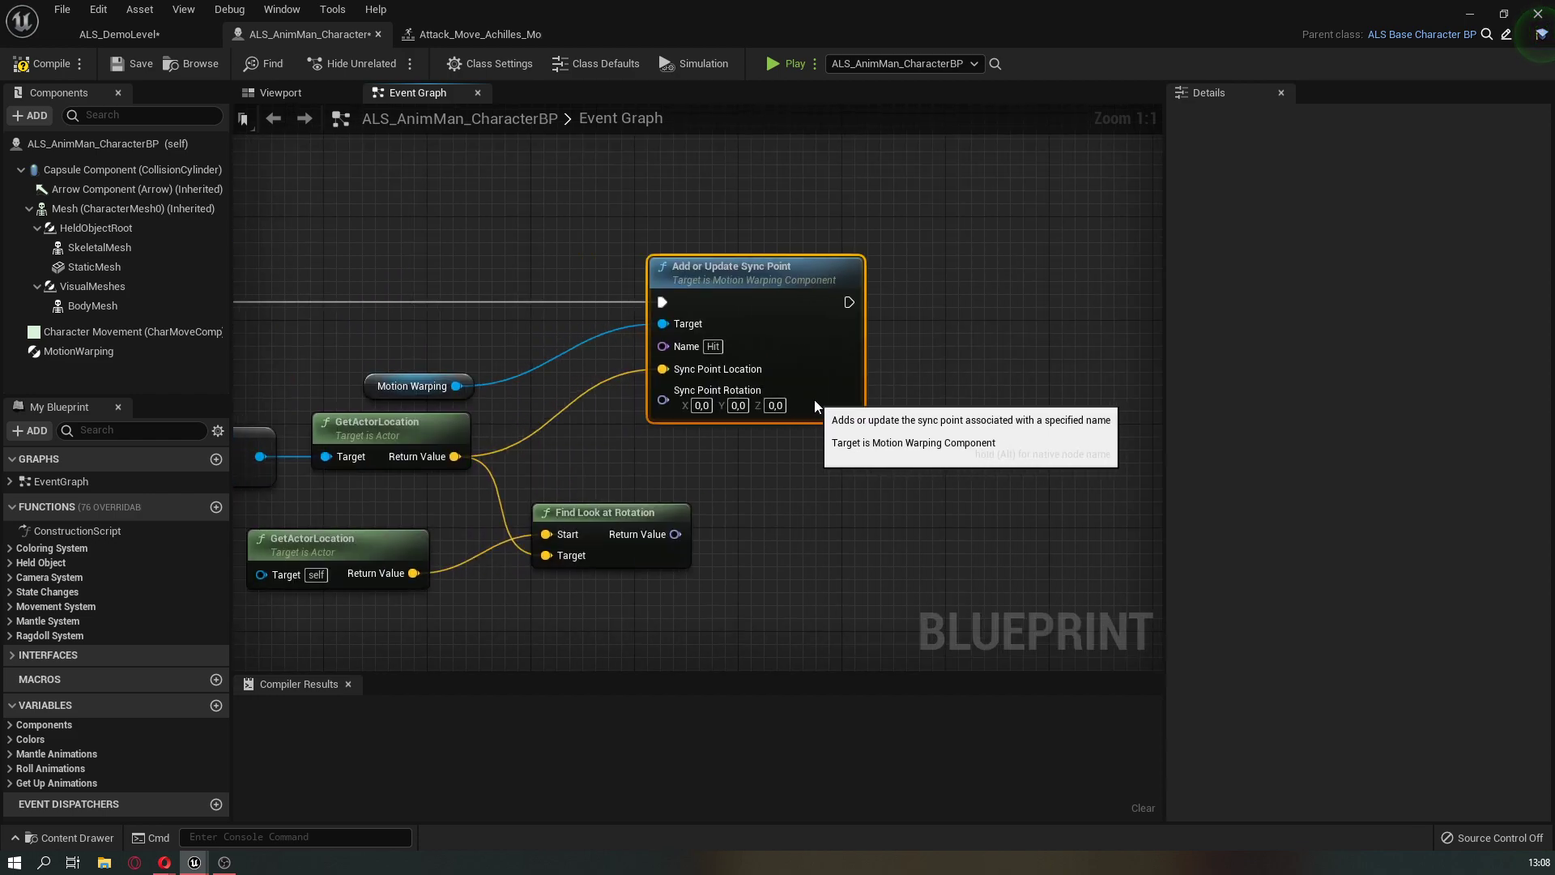
click(721, 522)
drag(675, 534, 664, 391)
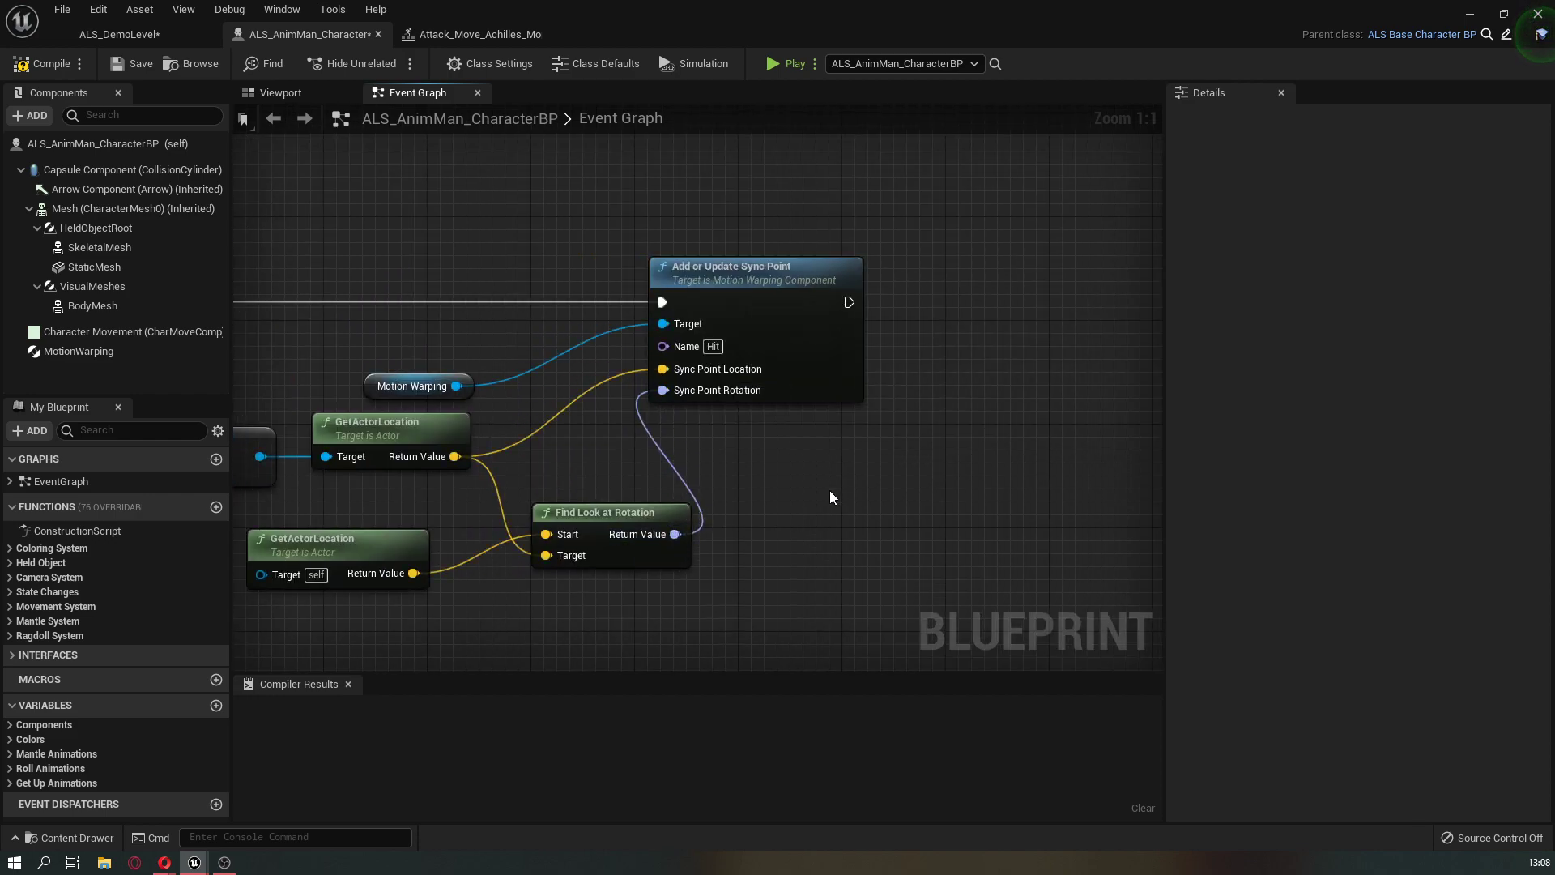
right_drag(810, 403, 625, 456)
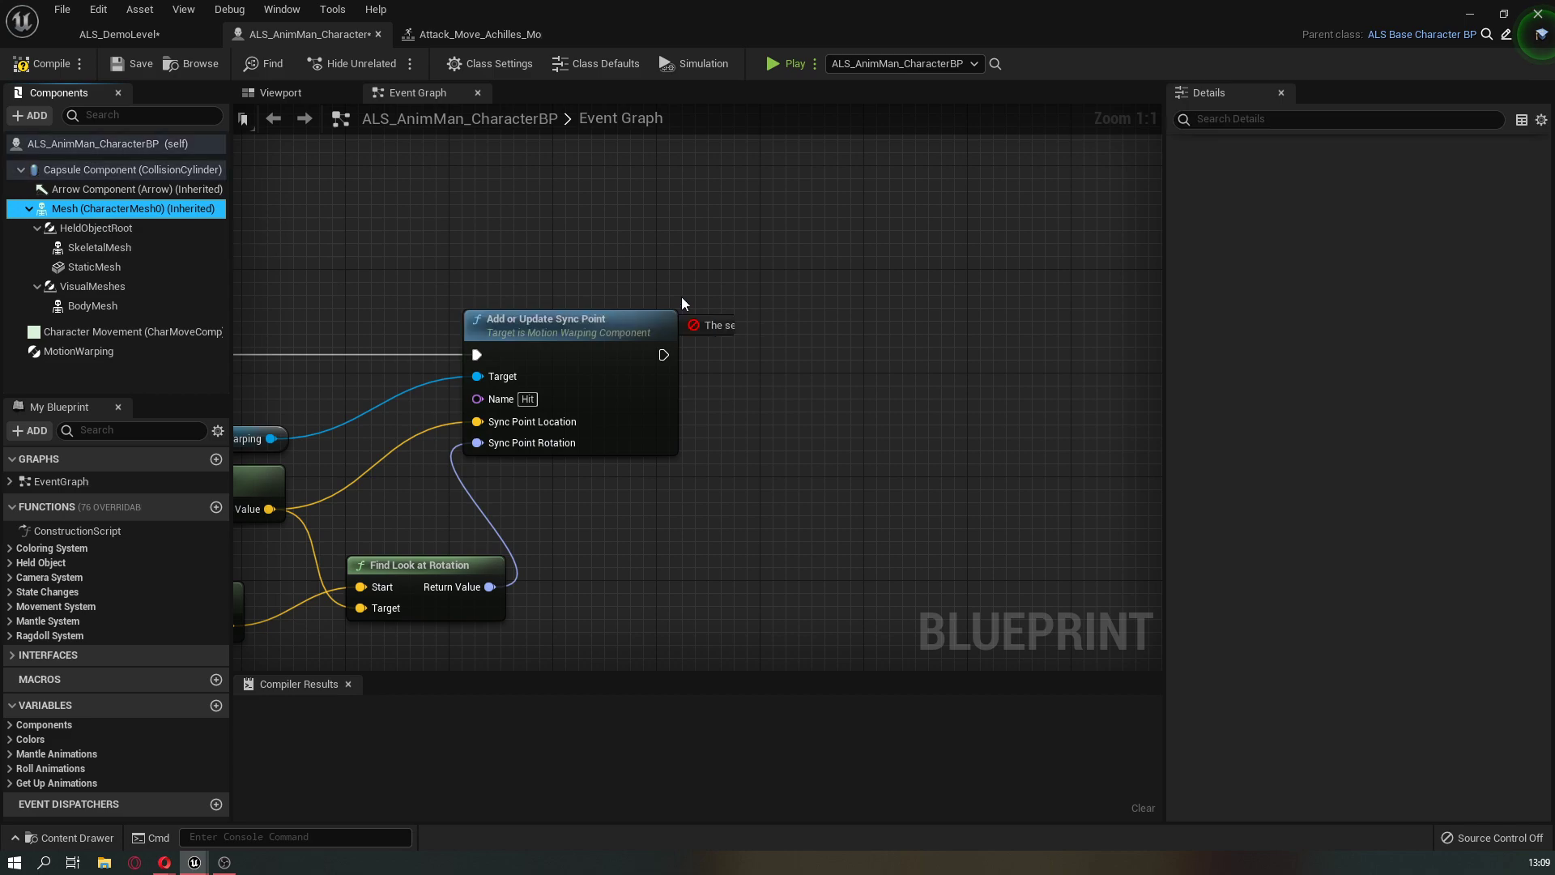
Add a Play Montage node on the Mesh that runs after the sync point
mouse_move(81, 208)
mouse_down()
mouse_move(623, 279)
mouse_move(786, 361)
mouse_up()
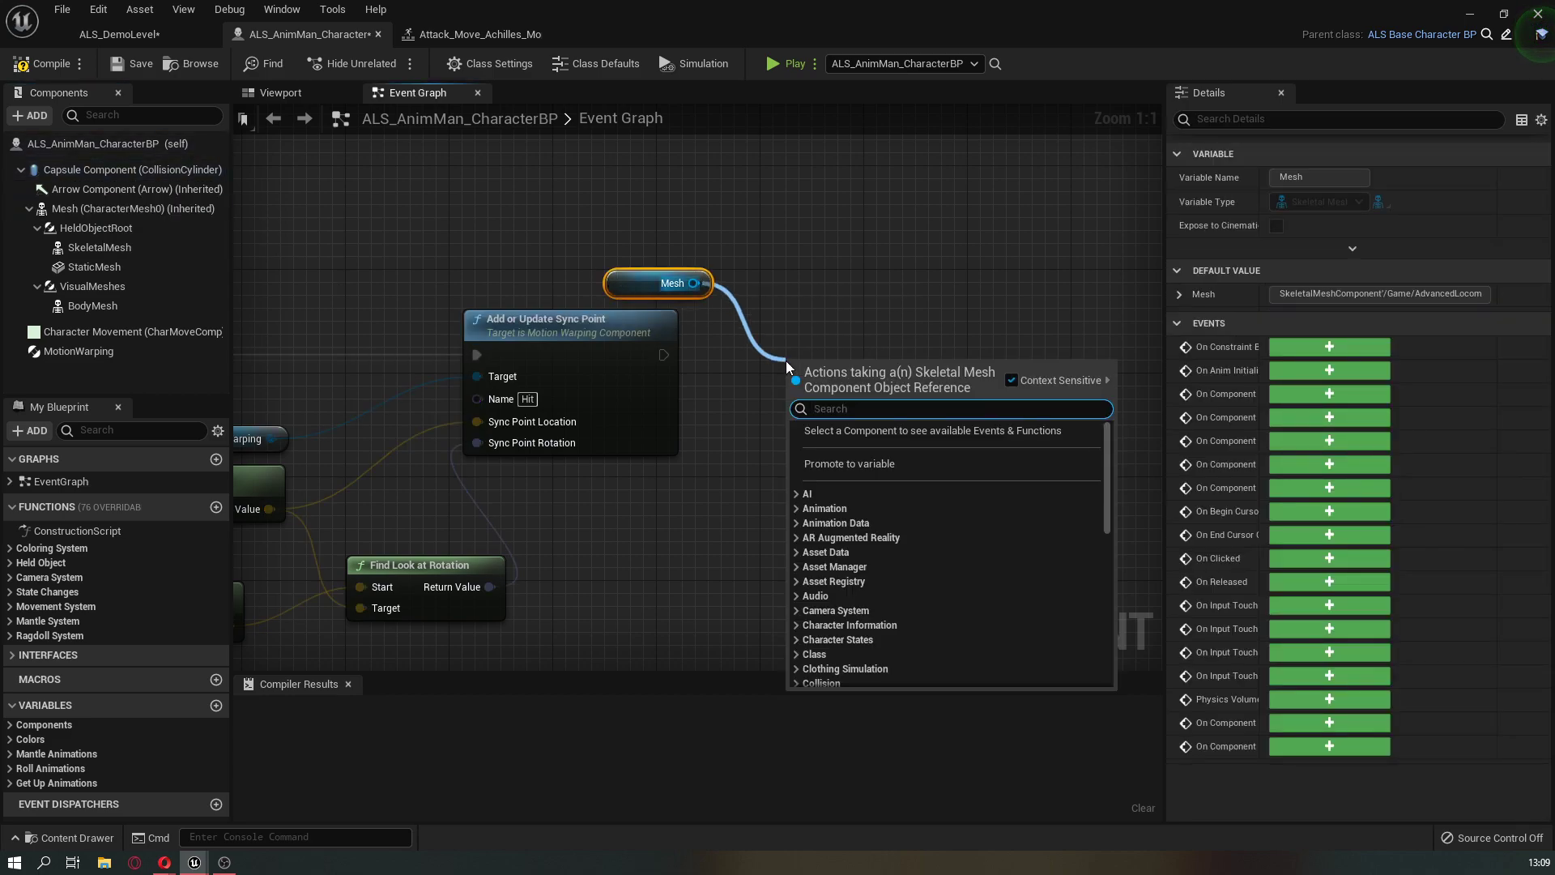
text(play mo)
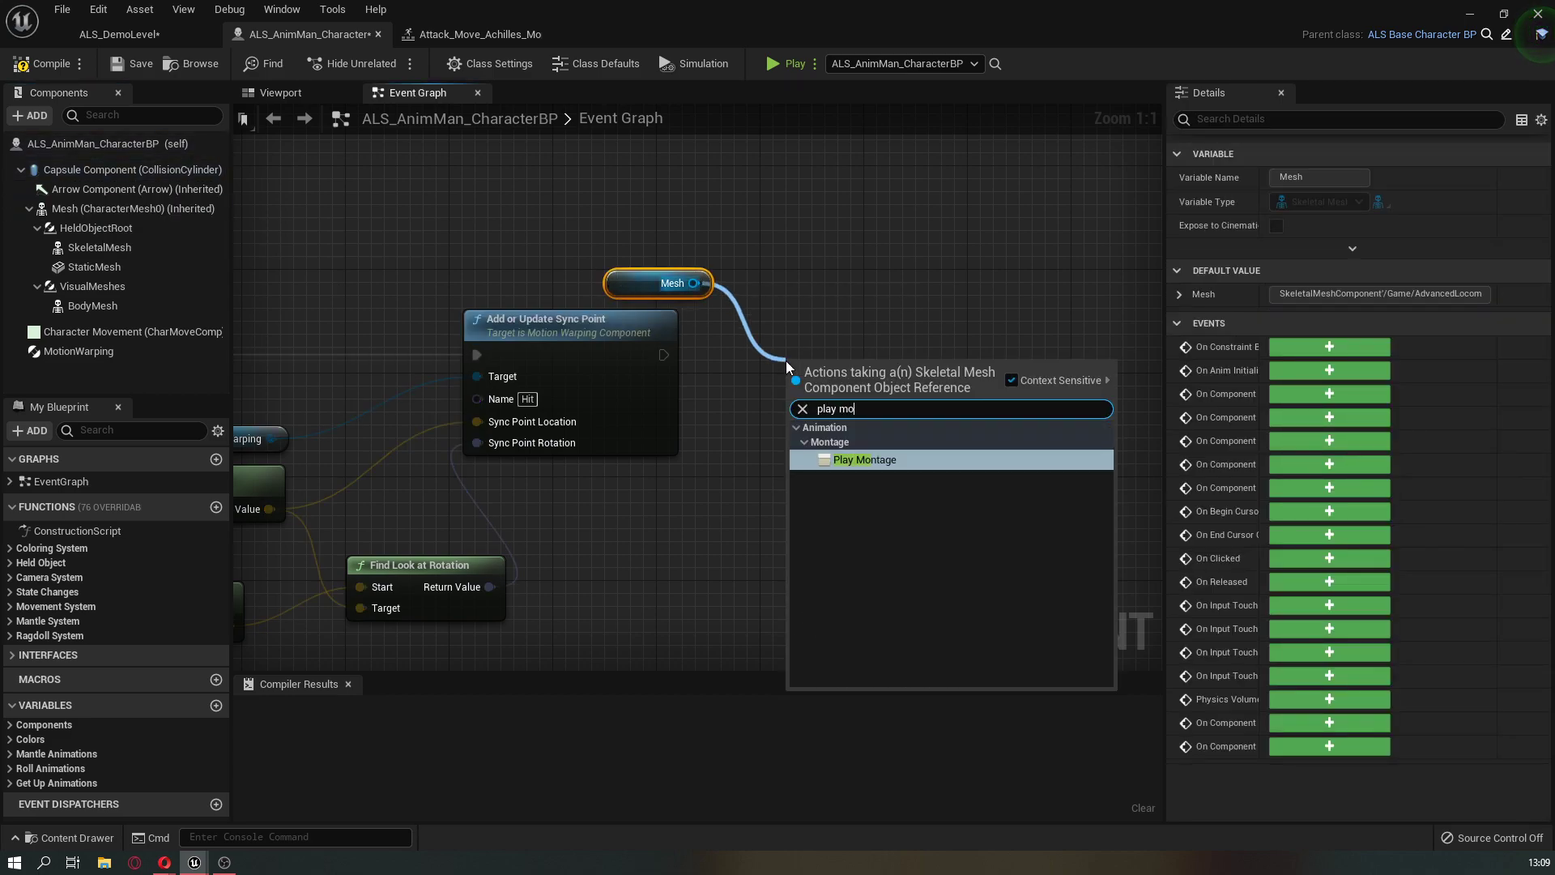
text(nta)
key(Return)
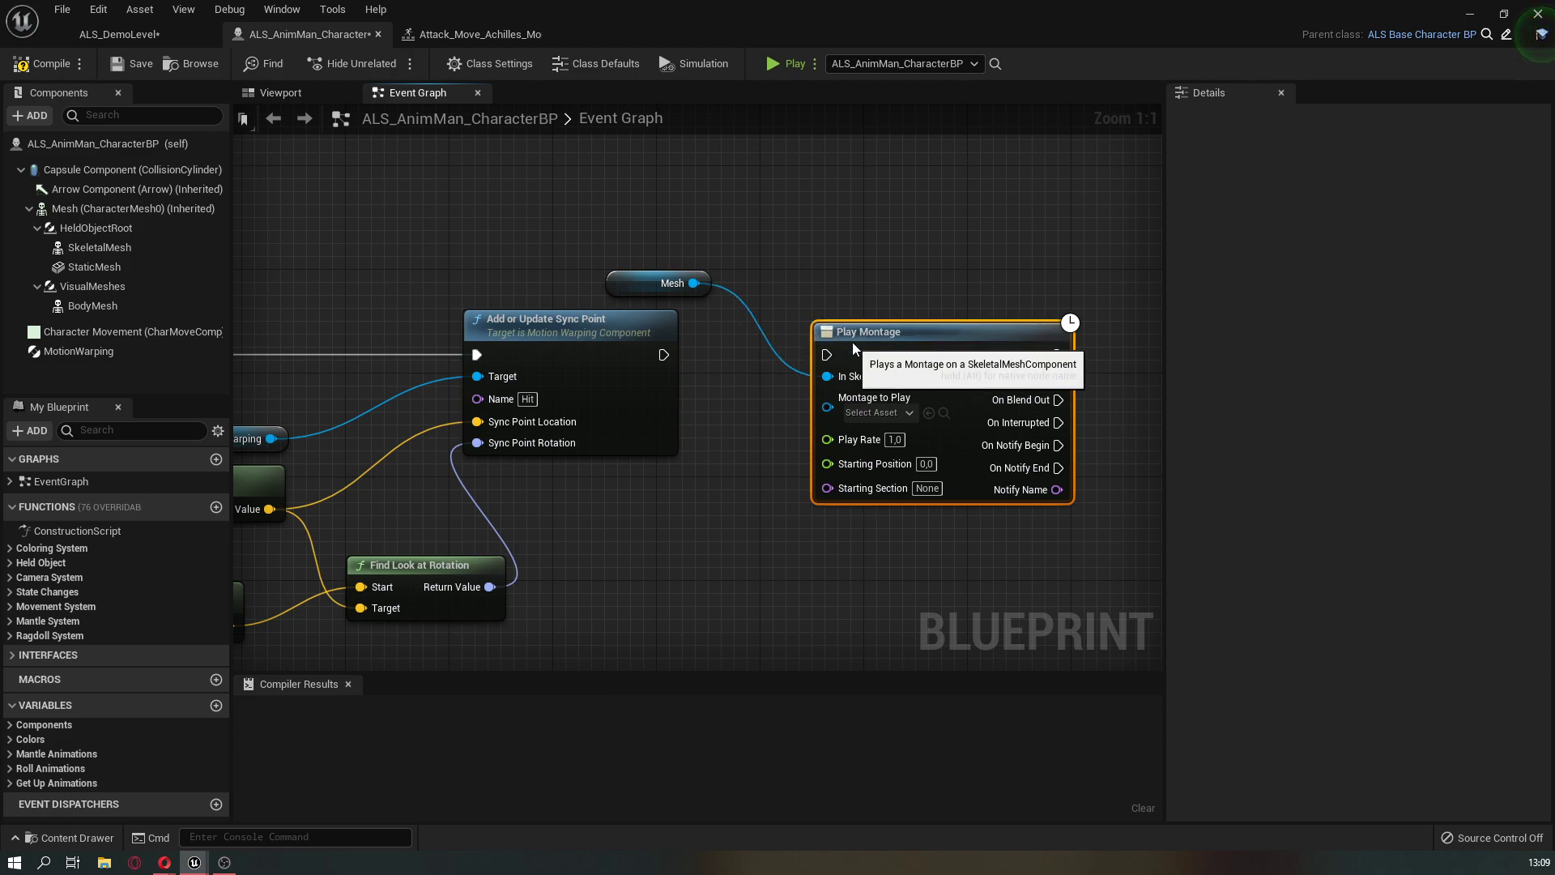
drag(655, 360, 660, 357)
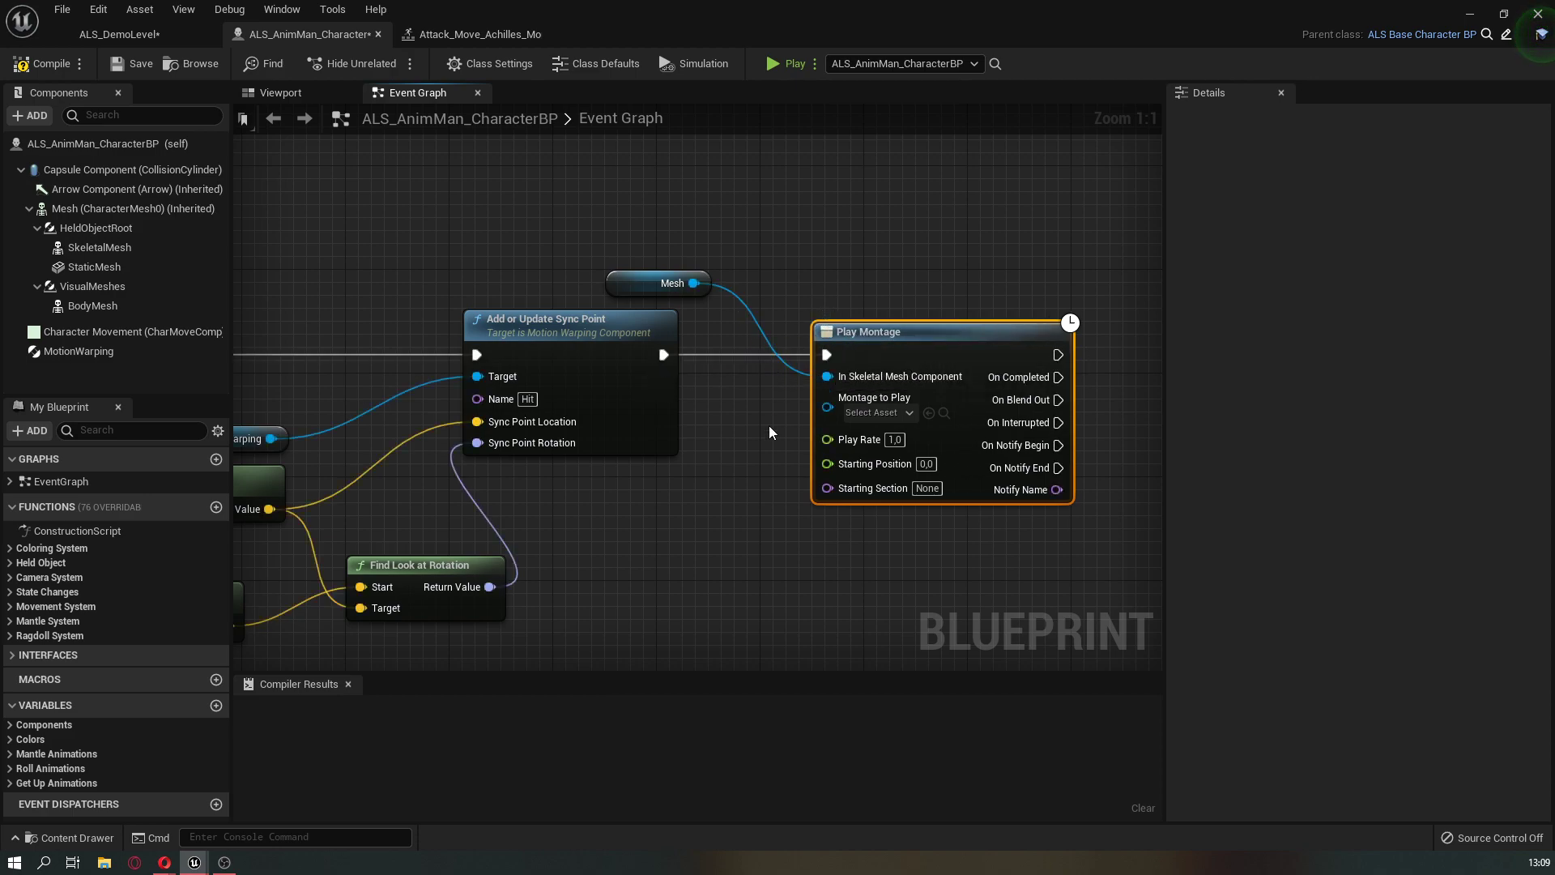
Set the Play Montage node's montage to Attack_Move_Achilles_Montage
click(476, 34)
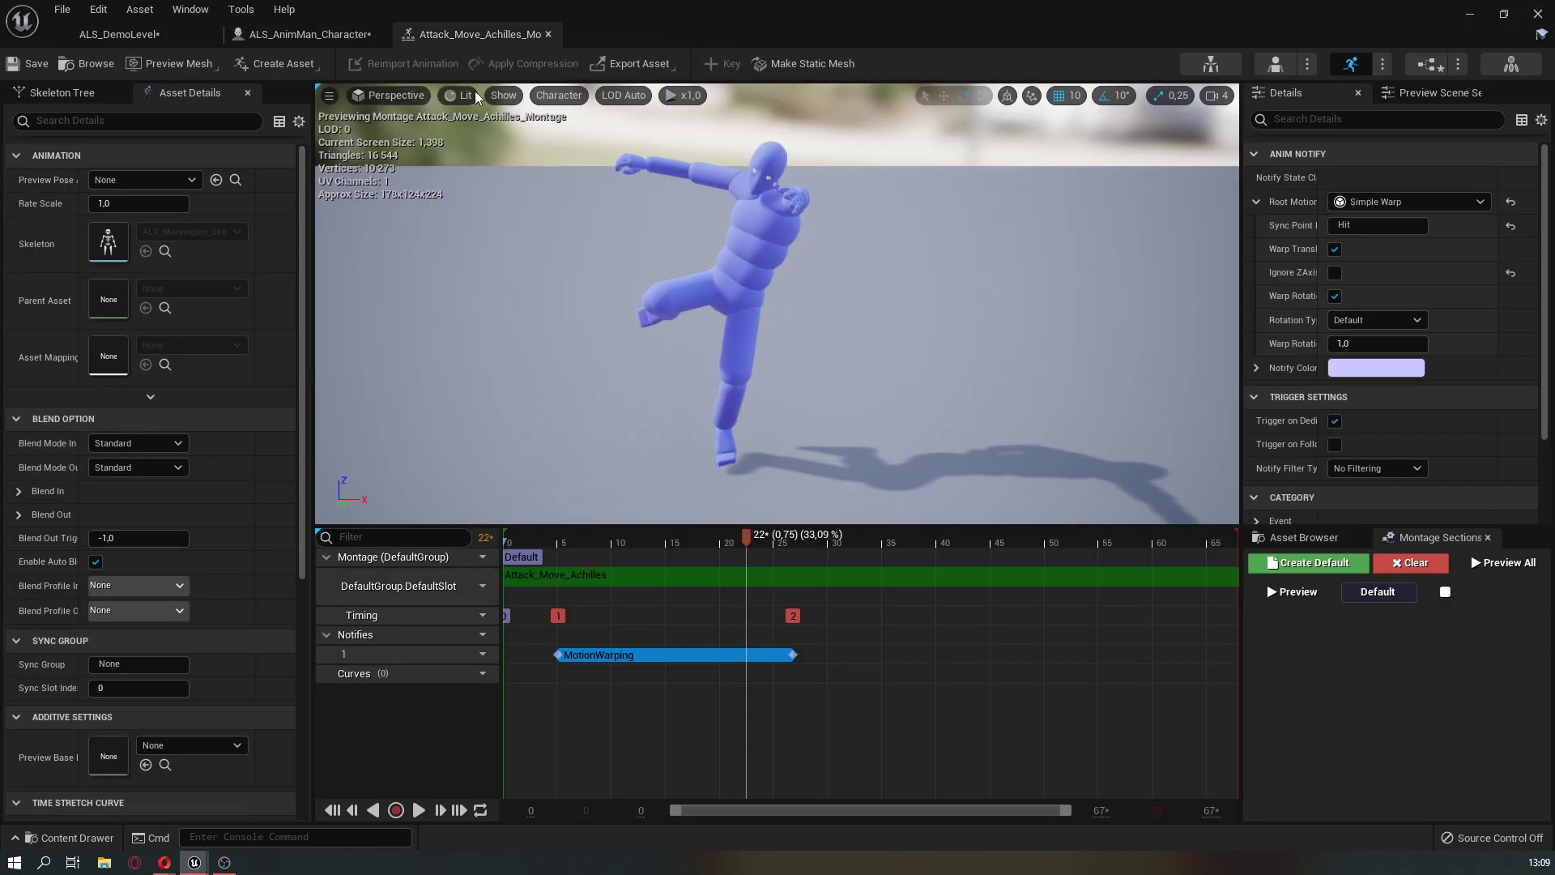
click(85, 66)
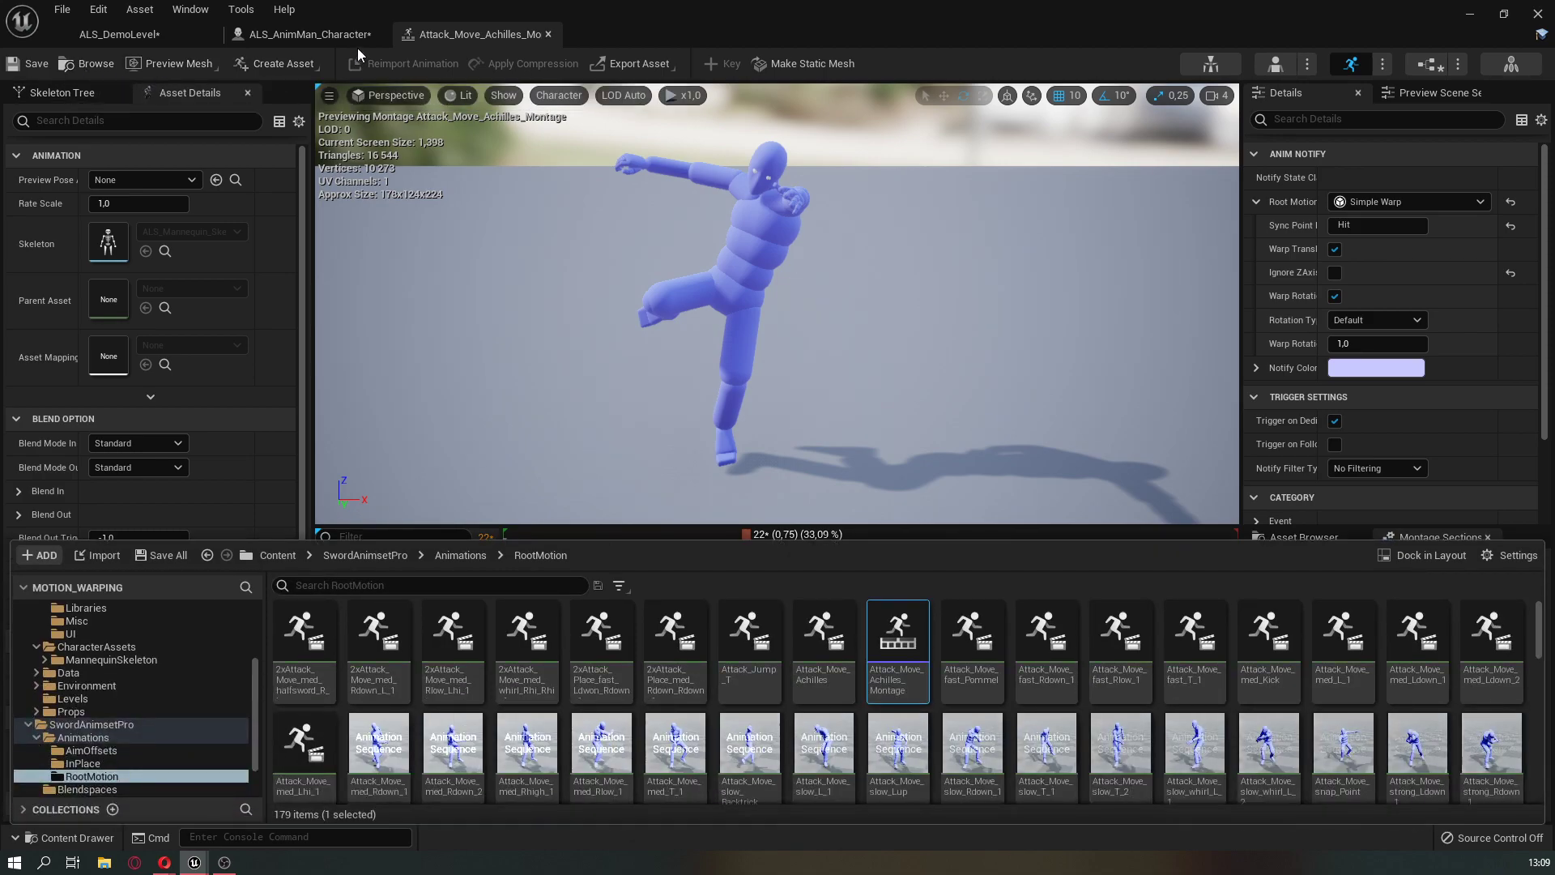
click(305, 35)
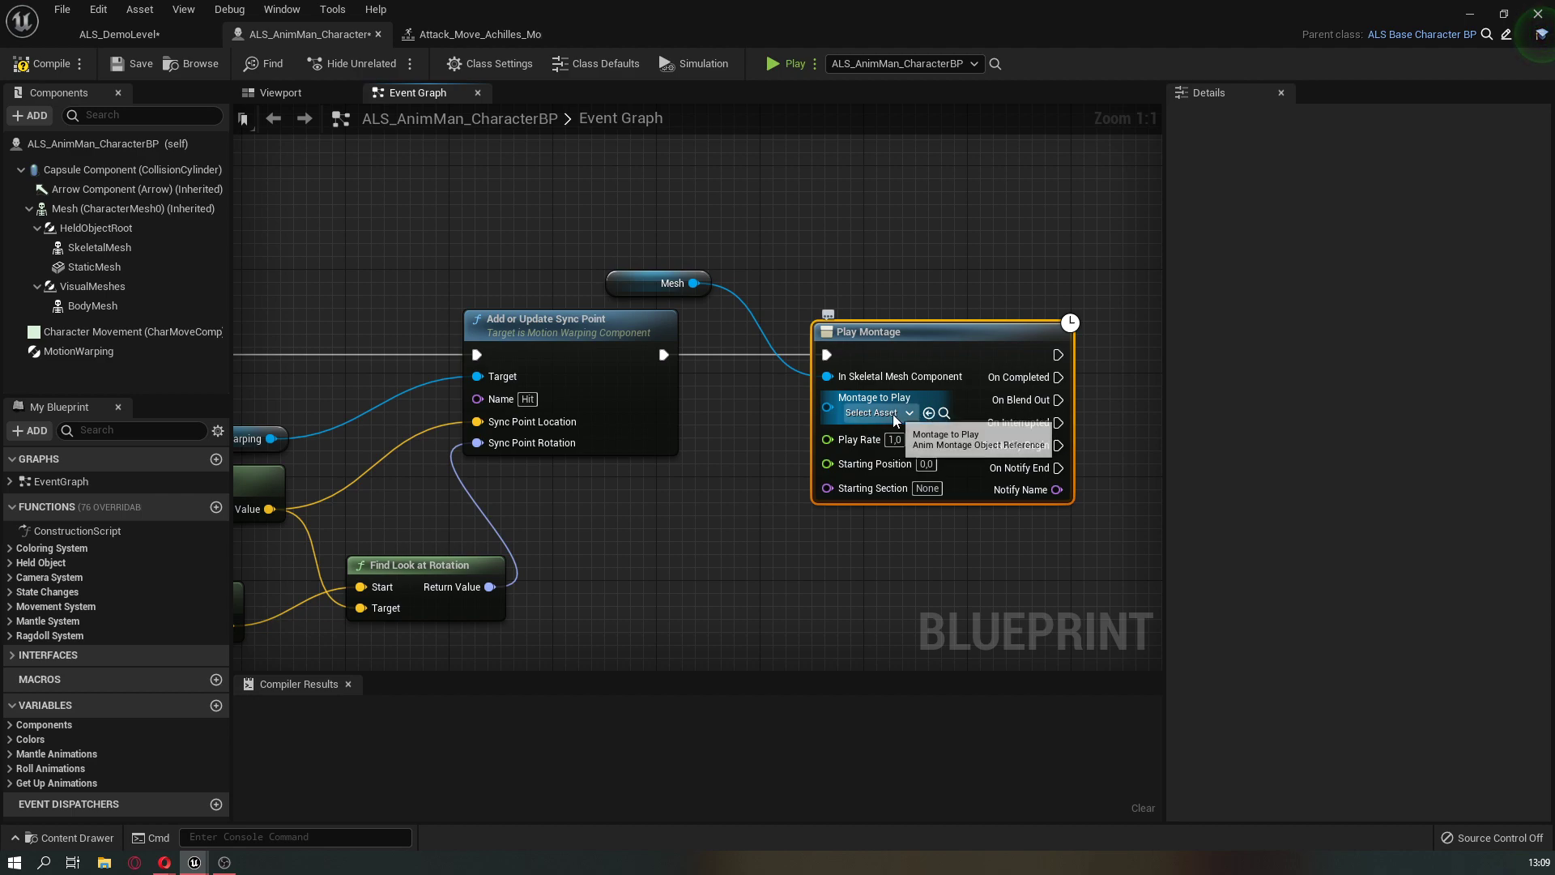
click(894, 414)
text(attac)
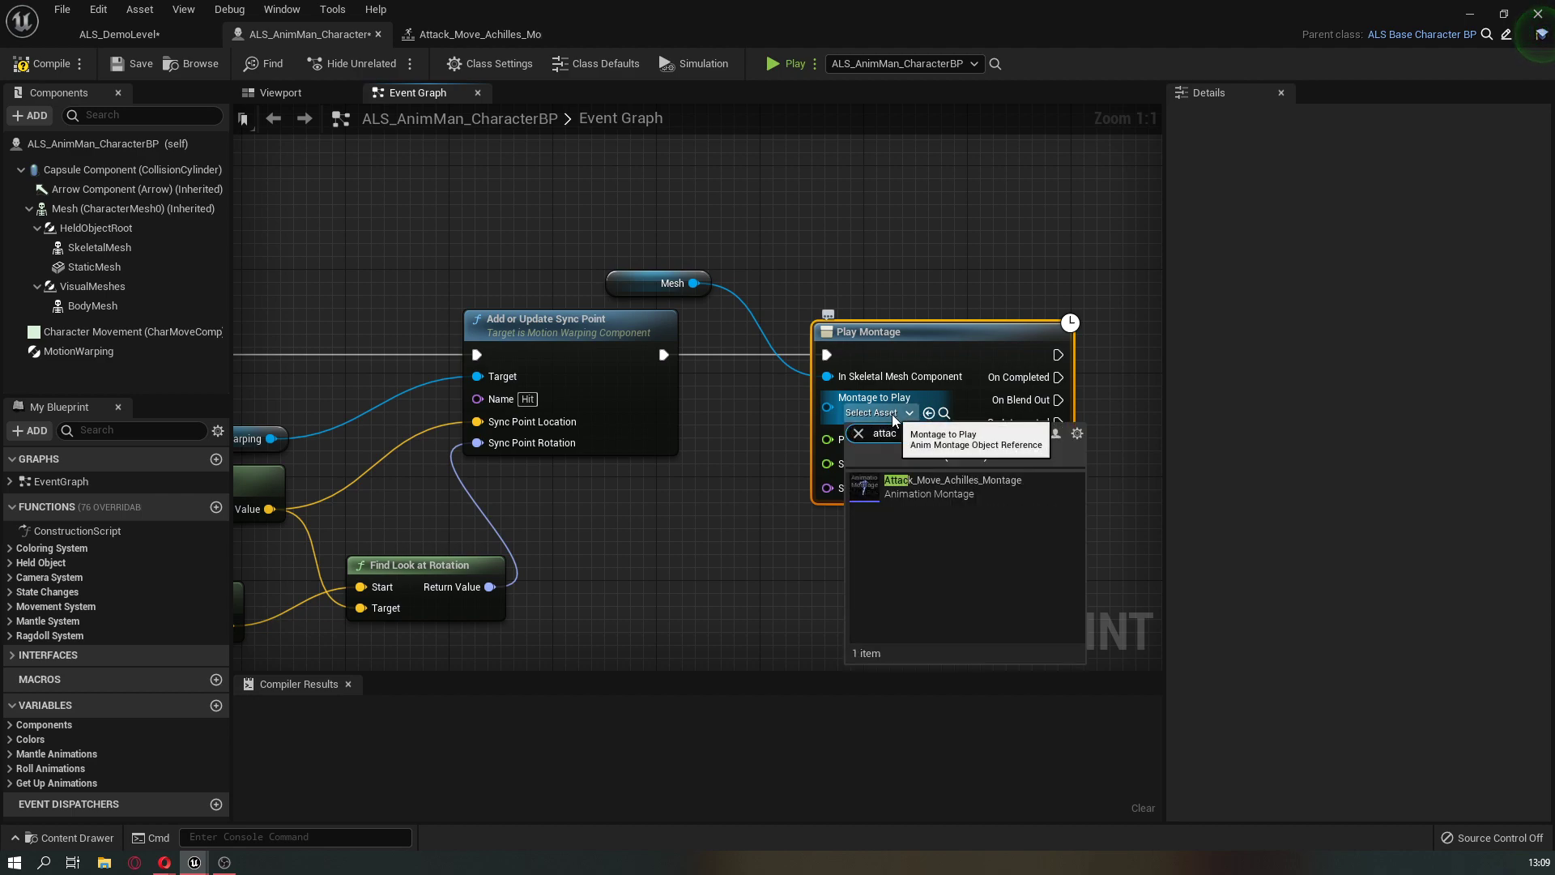
click(940, 486)
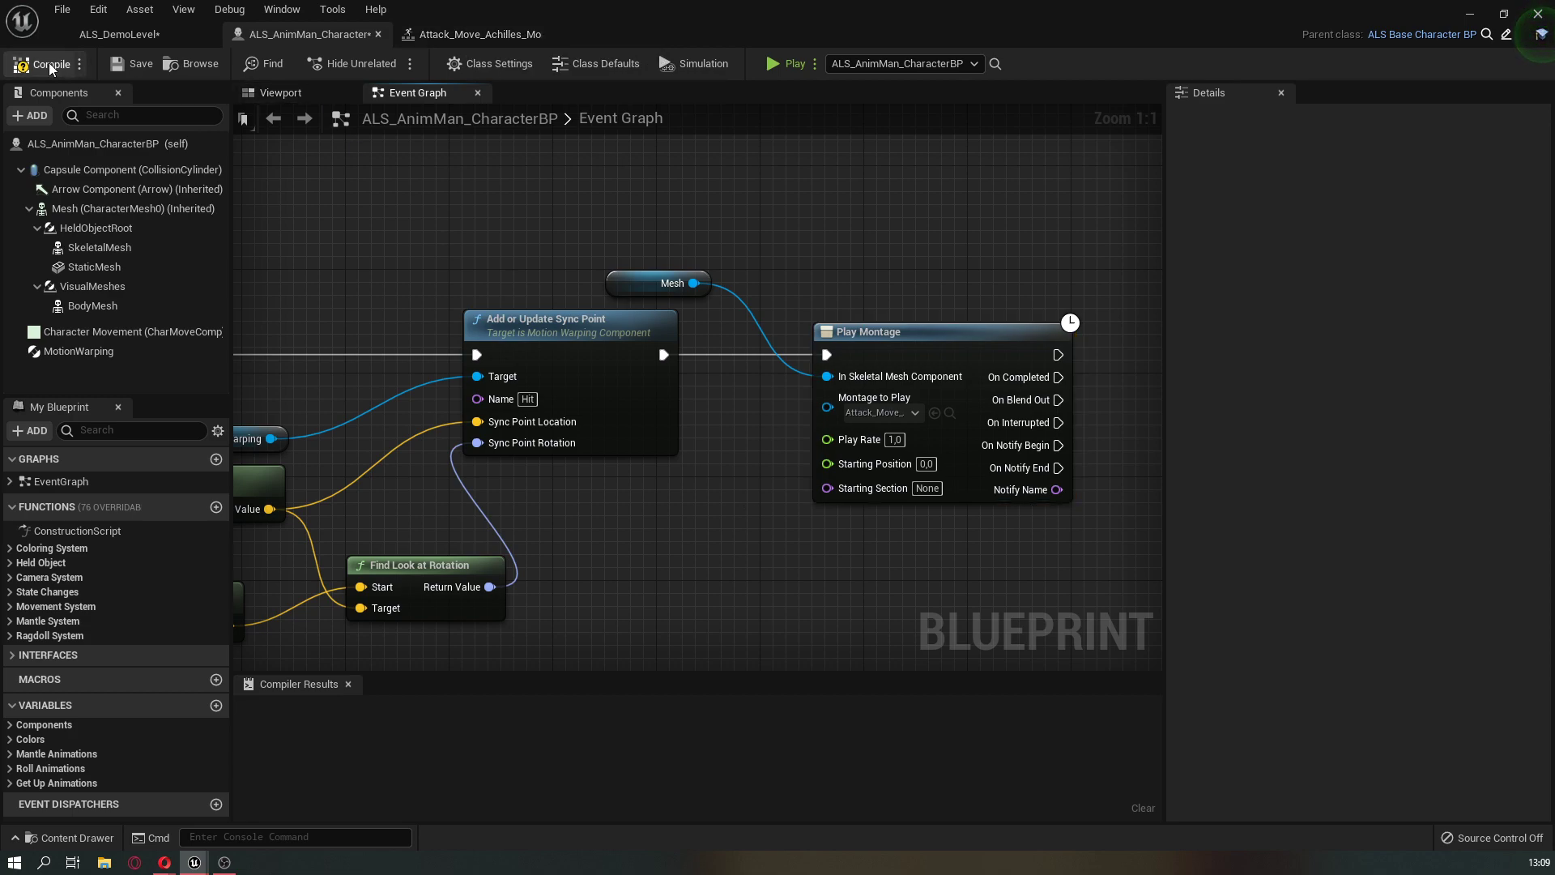
Compile the character Blueprint and go back to ALS_DemoLevel
click(125, 65)
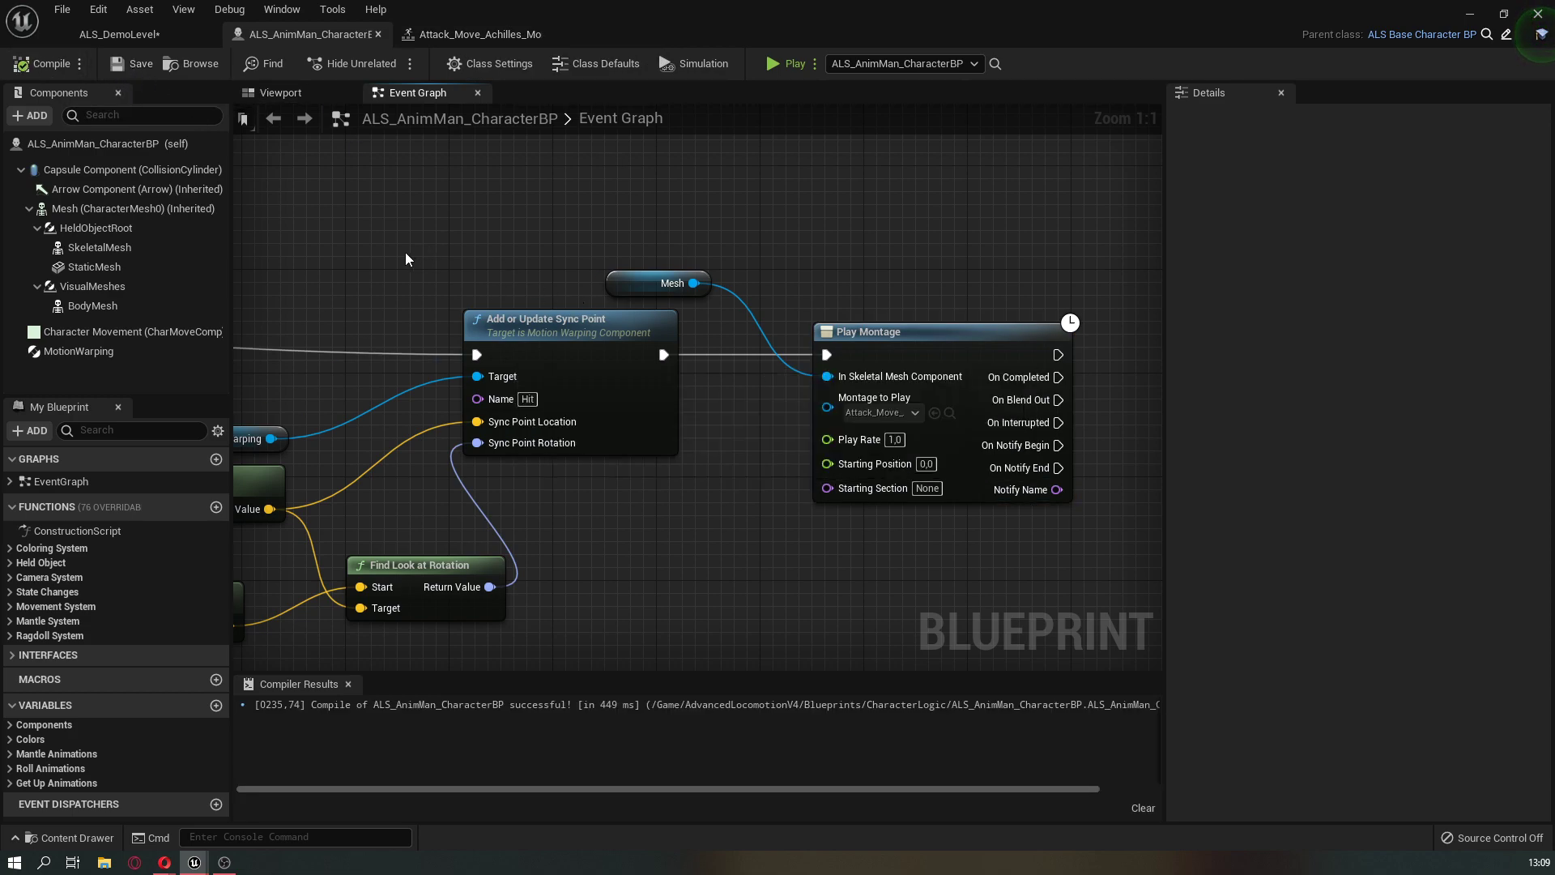
right_drag(356, 268, 666, 290)
scroll(666, 290, down, 4)
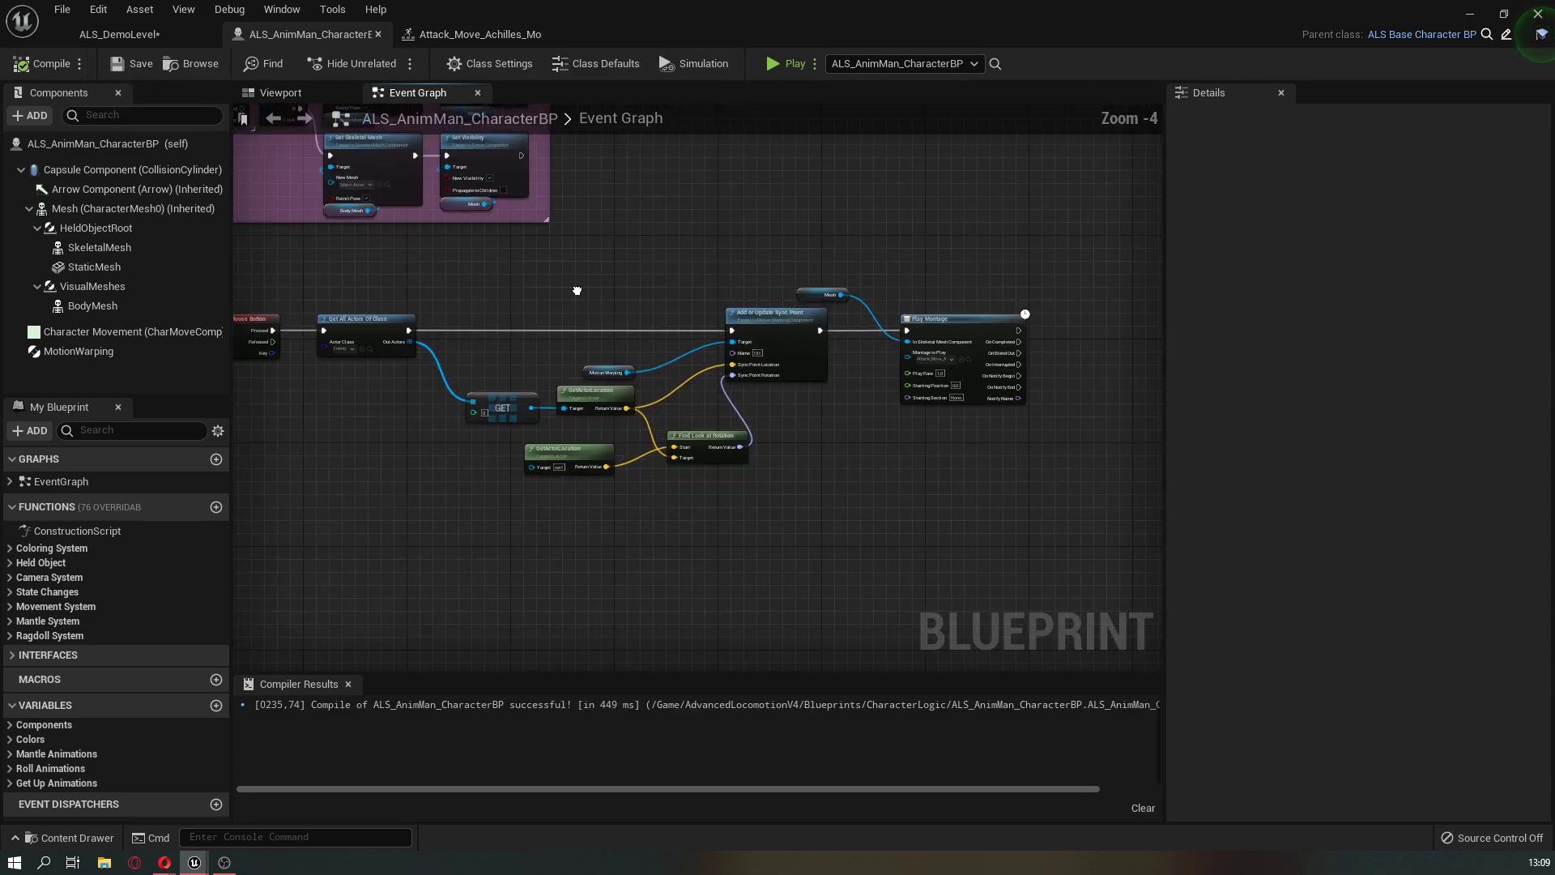
click(140, 36)
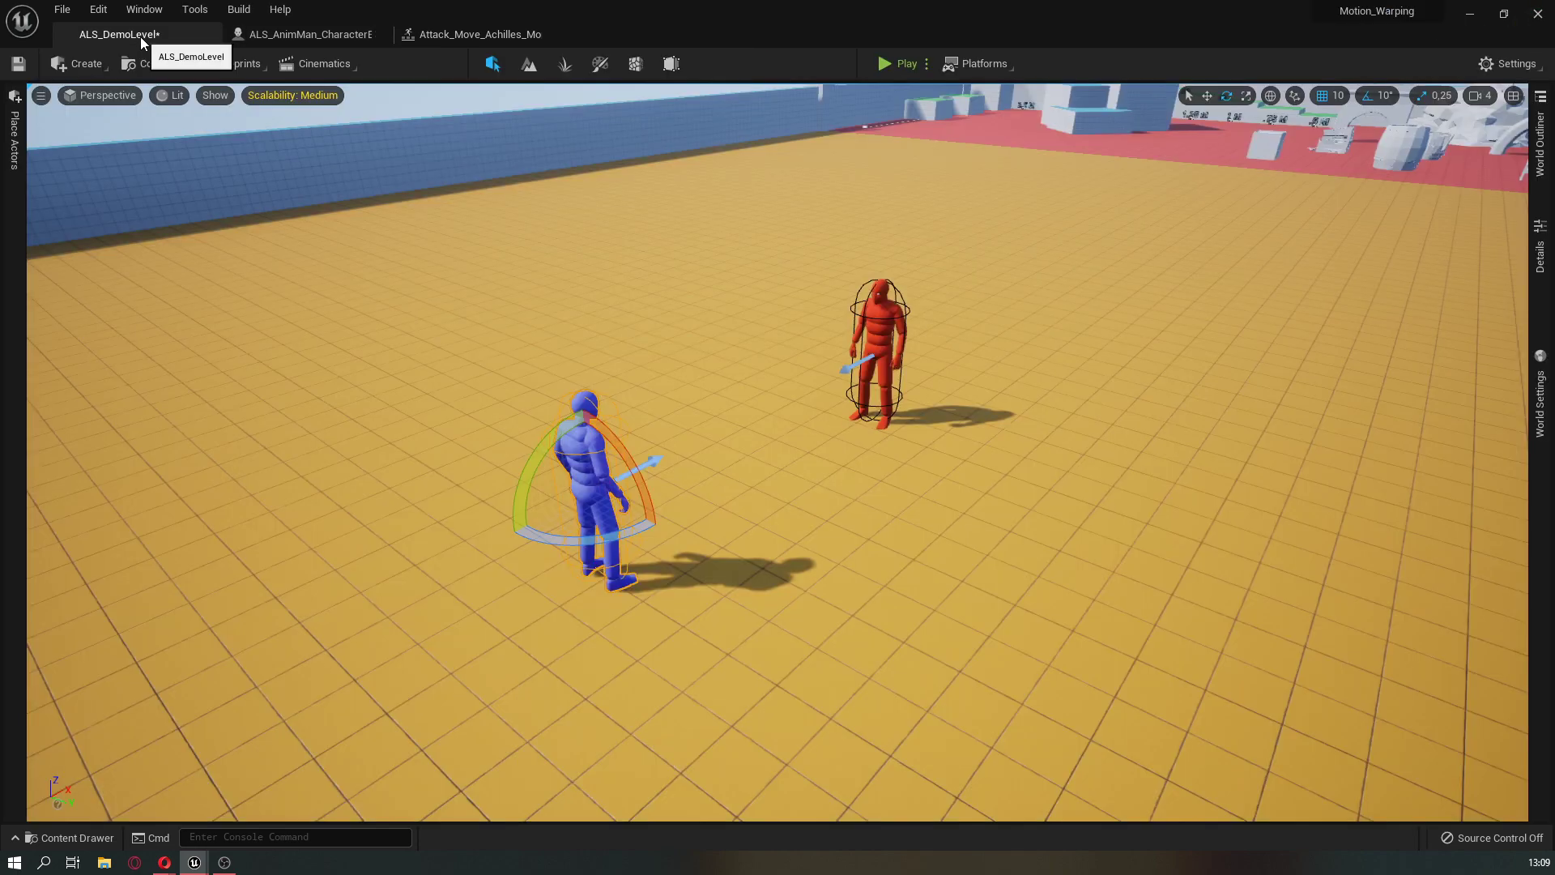
Play ALS_DemoLevel and left-click three times so the blue character lunges onto the red Enemy
click(891, 64)
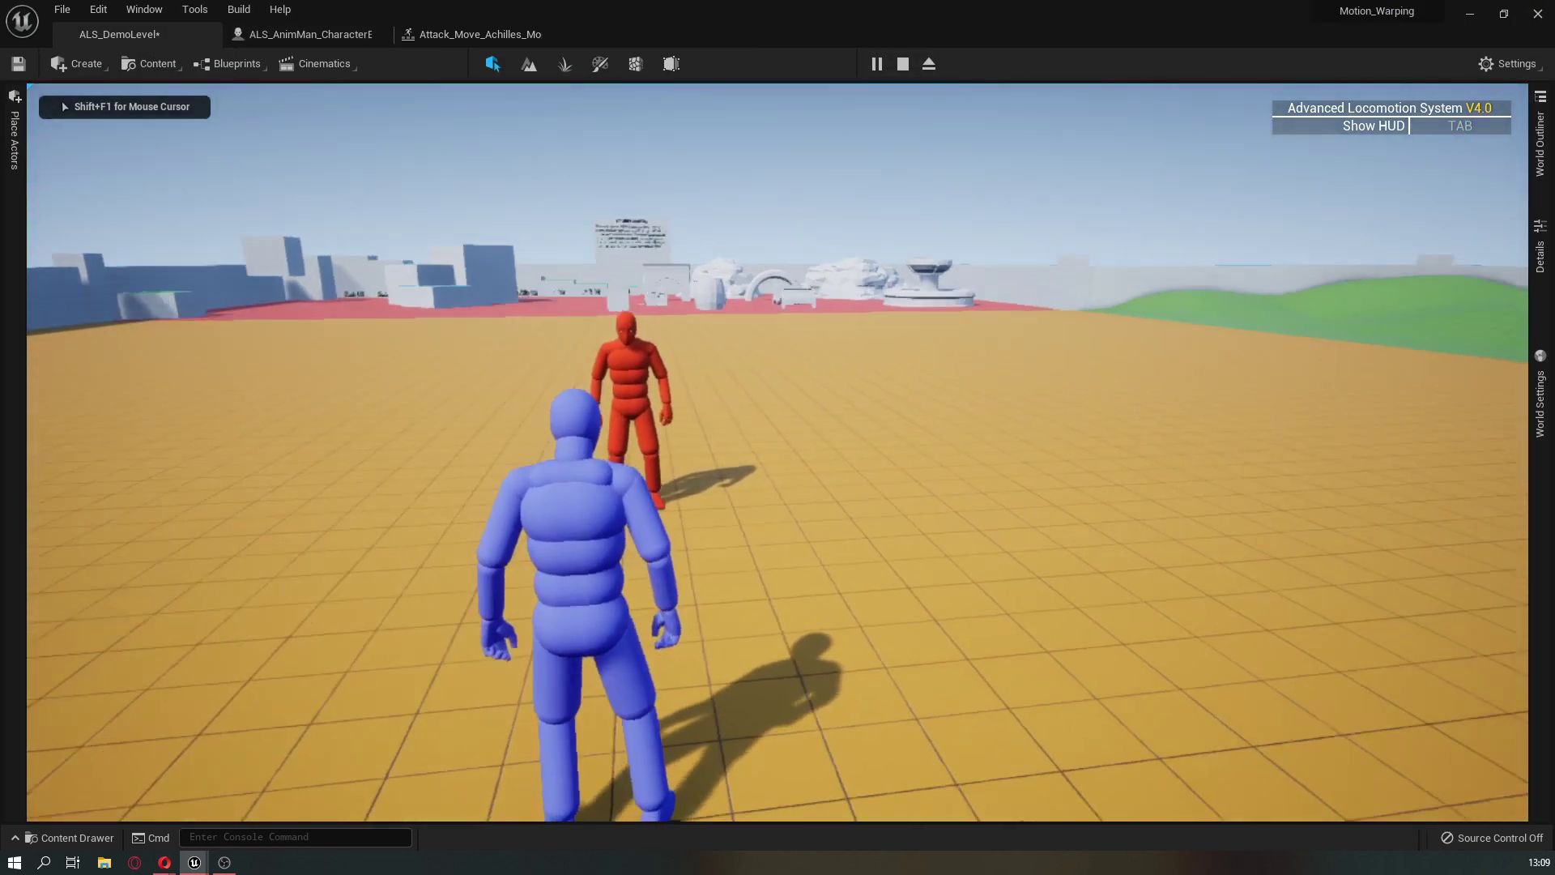
click(778, 452)
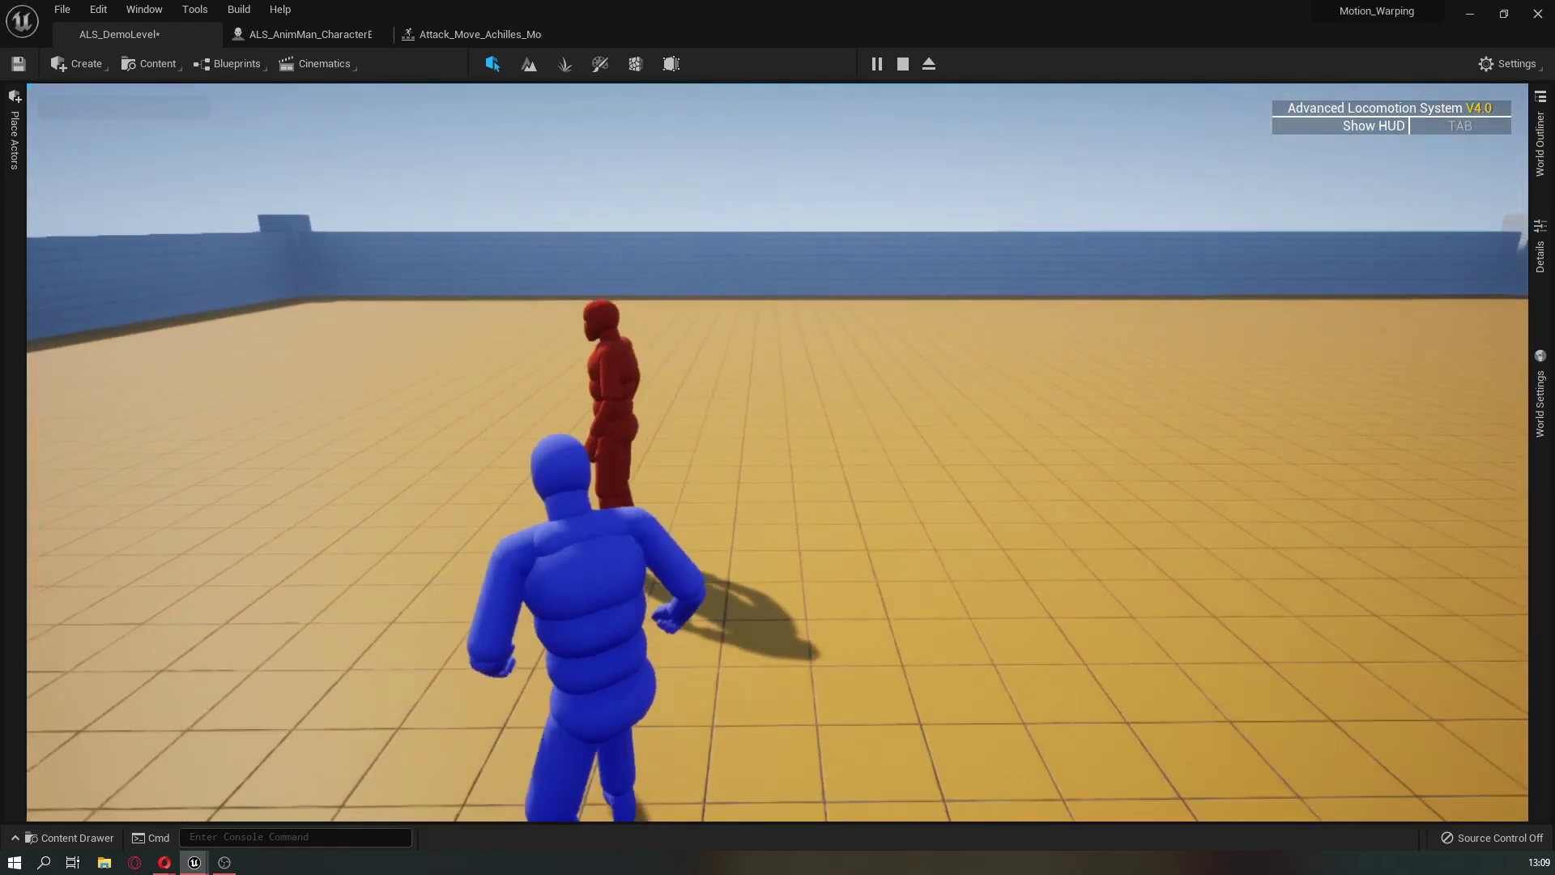
click(778, 452)
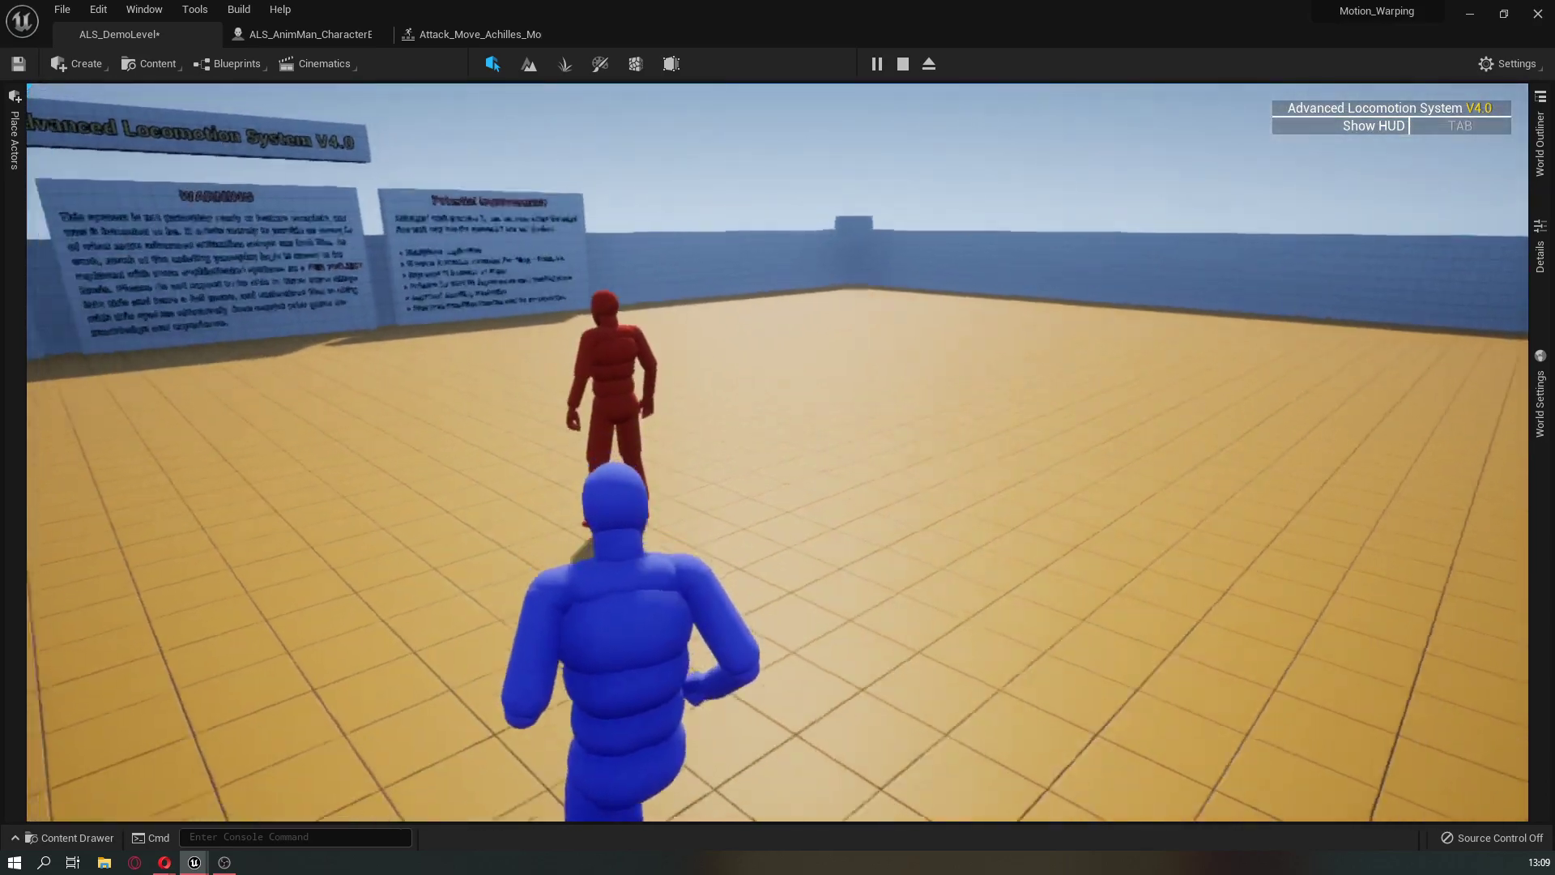
click(778, 452)
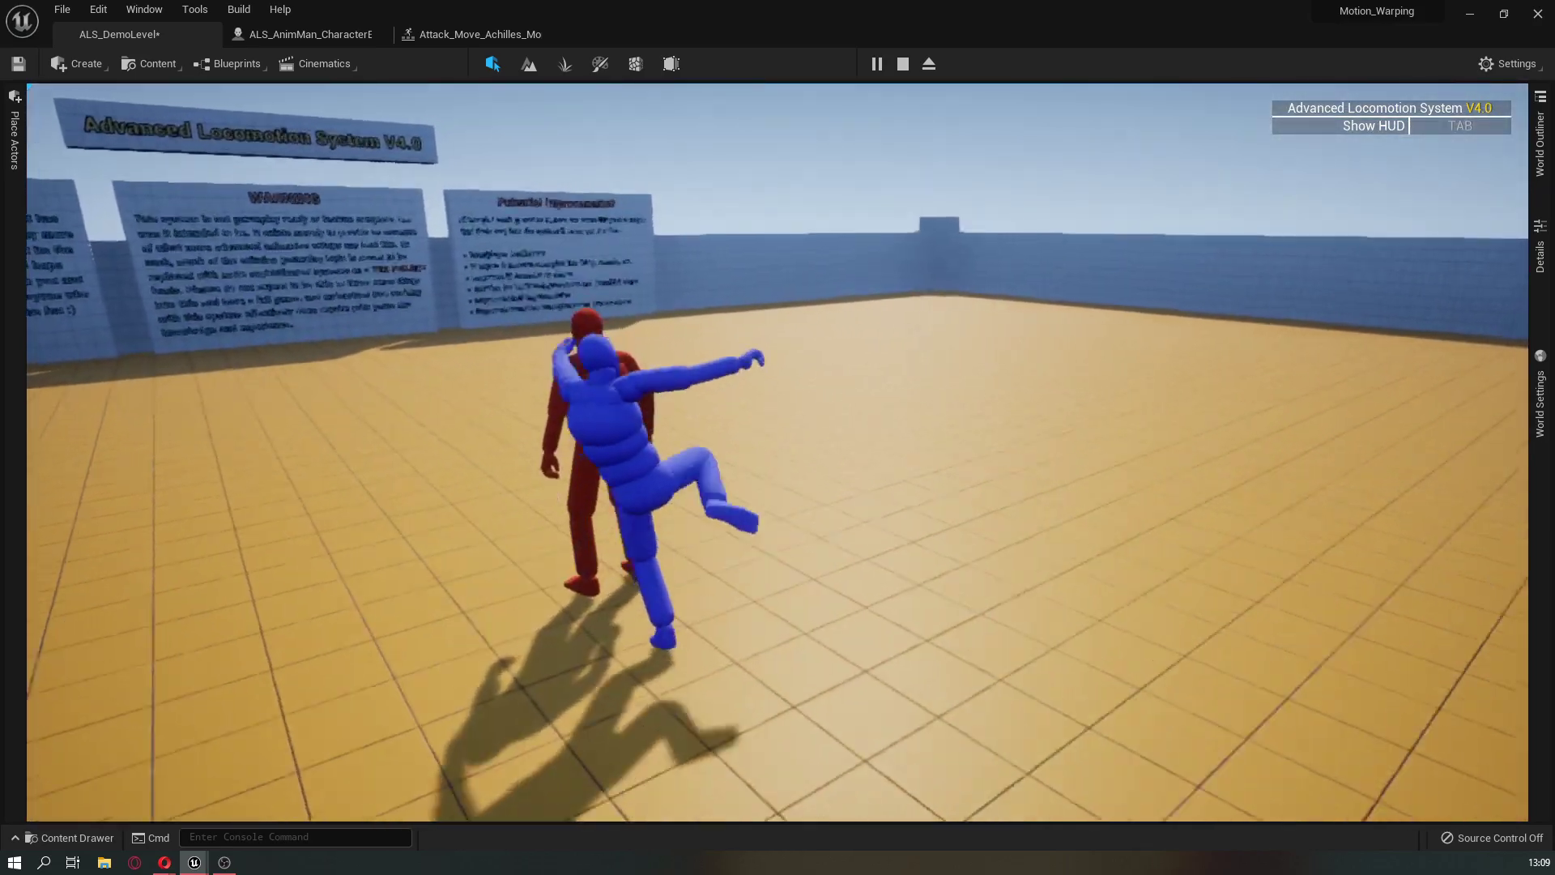
Run across the arena with W, attack the Enemy again, then back away with S
key(w)
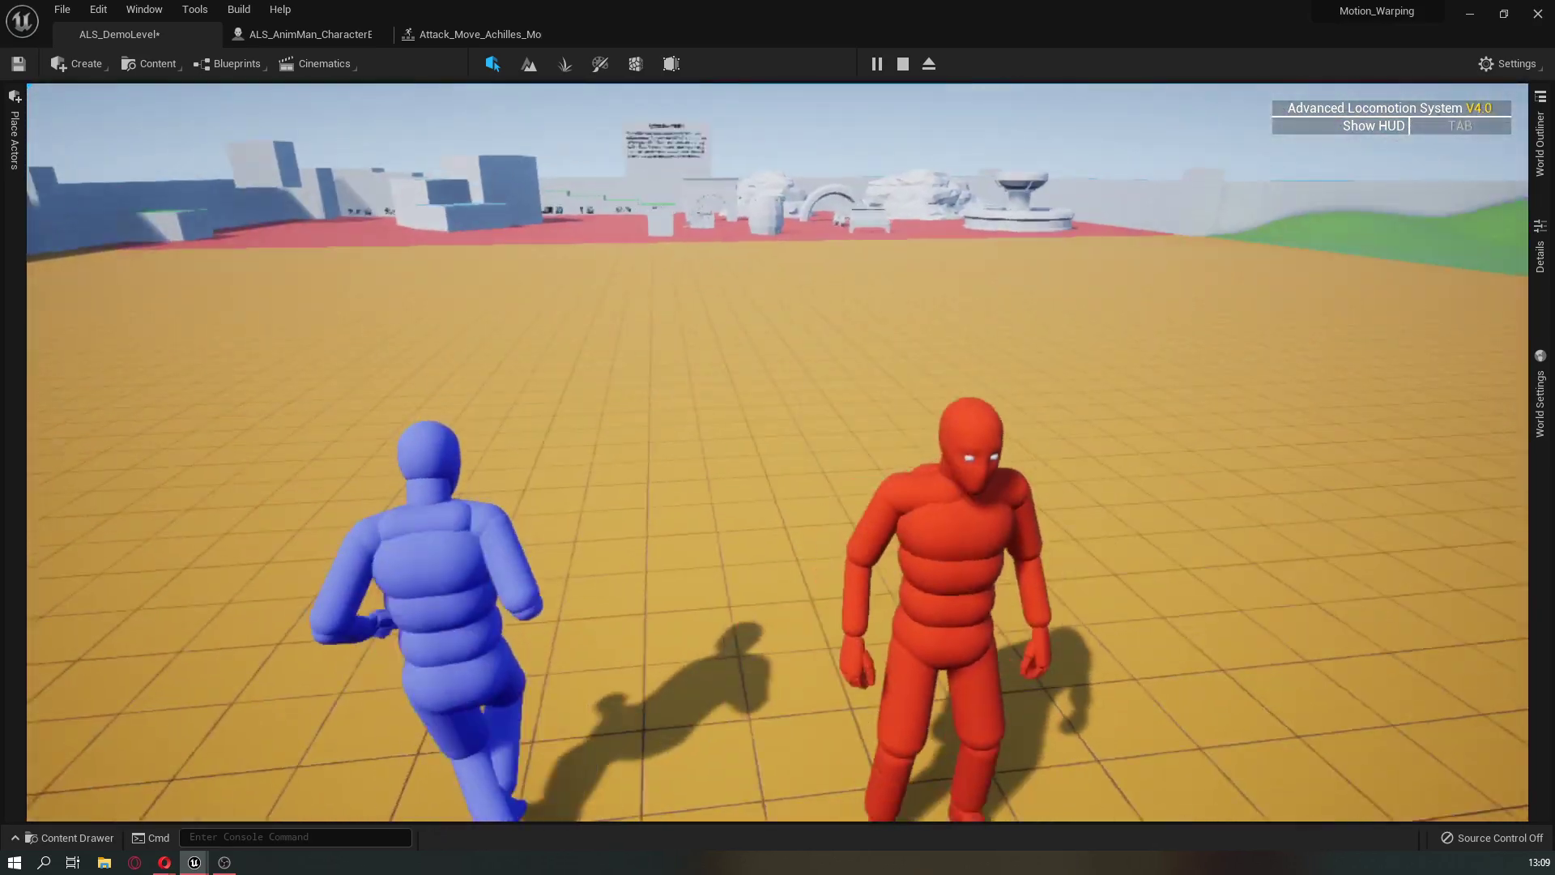
click(778, 452)
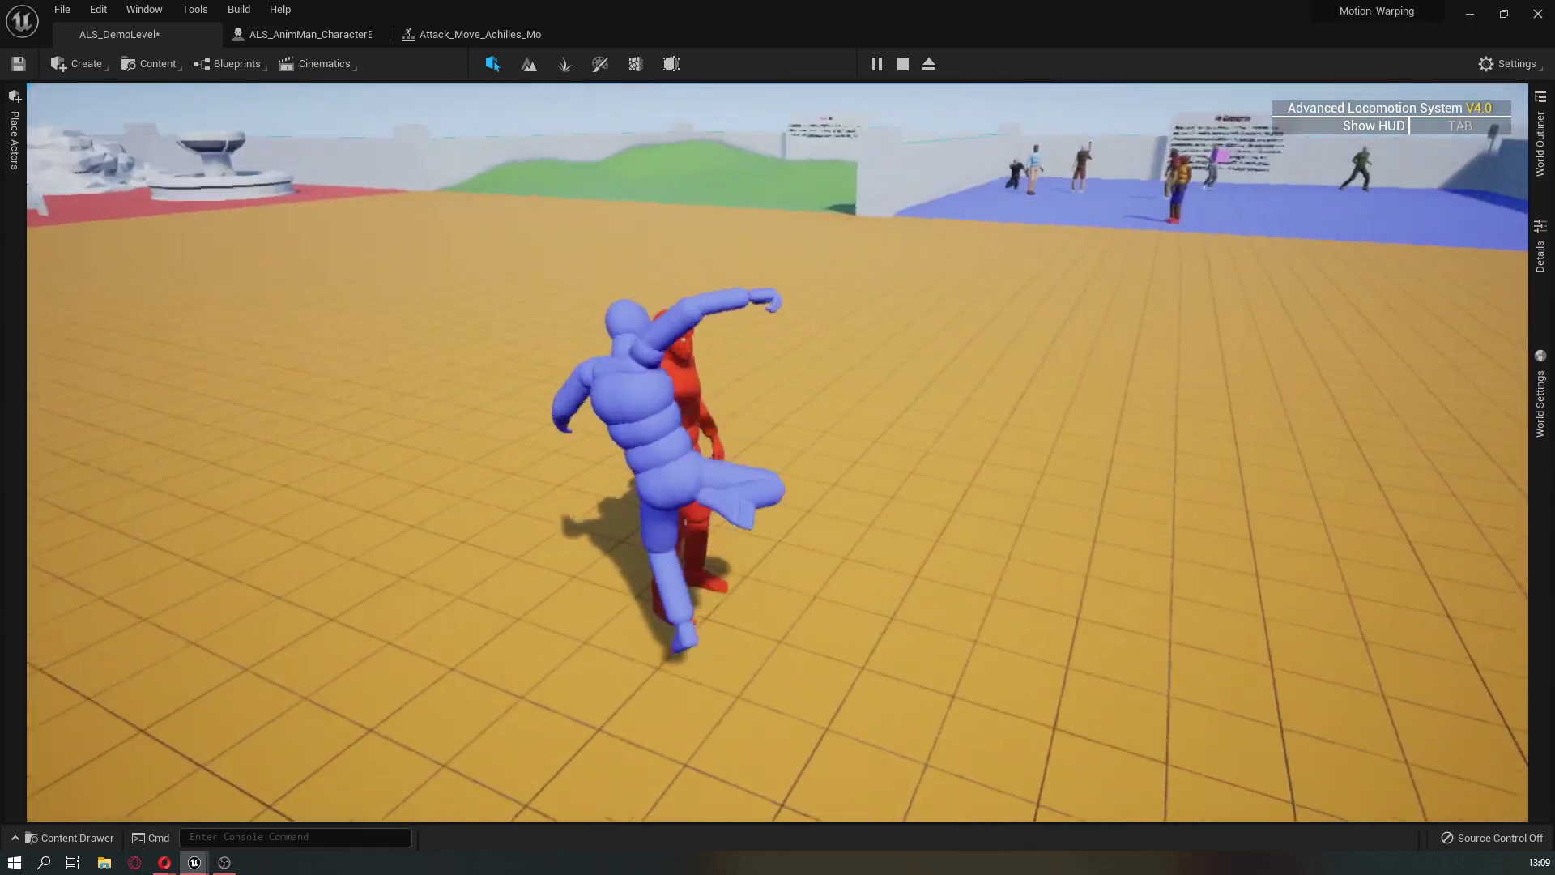
key(s)
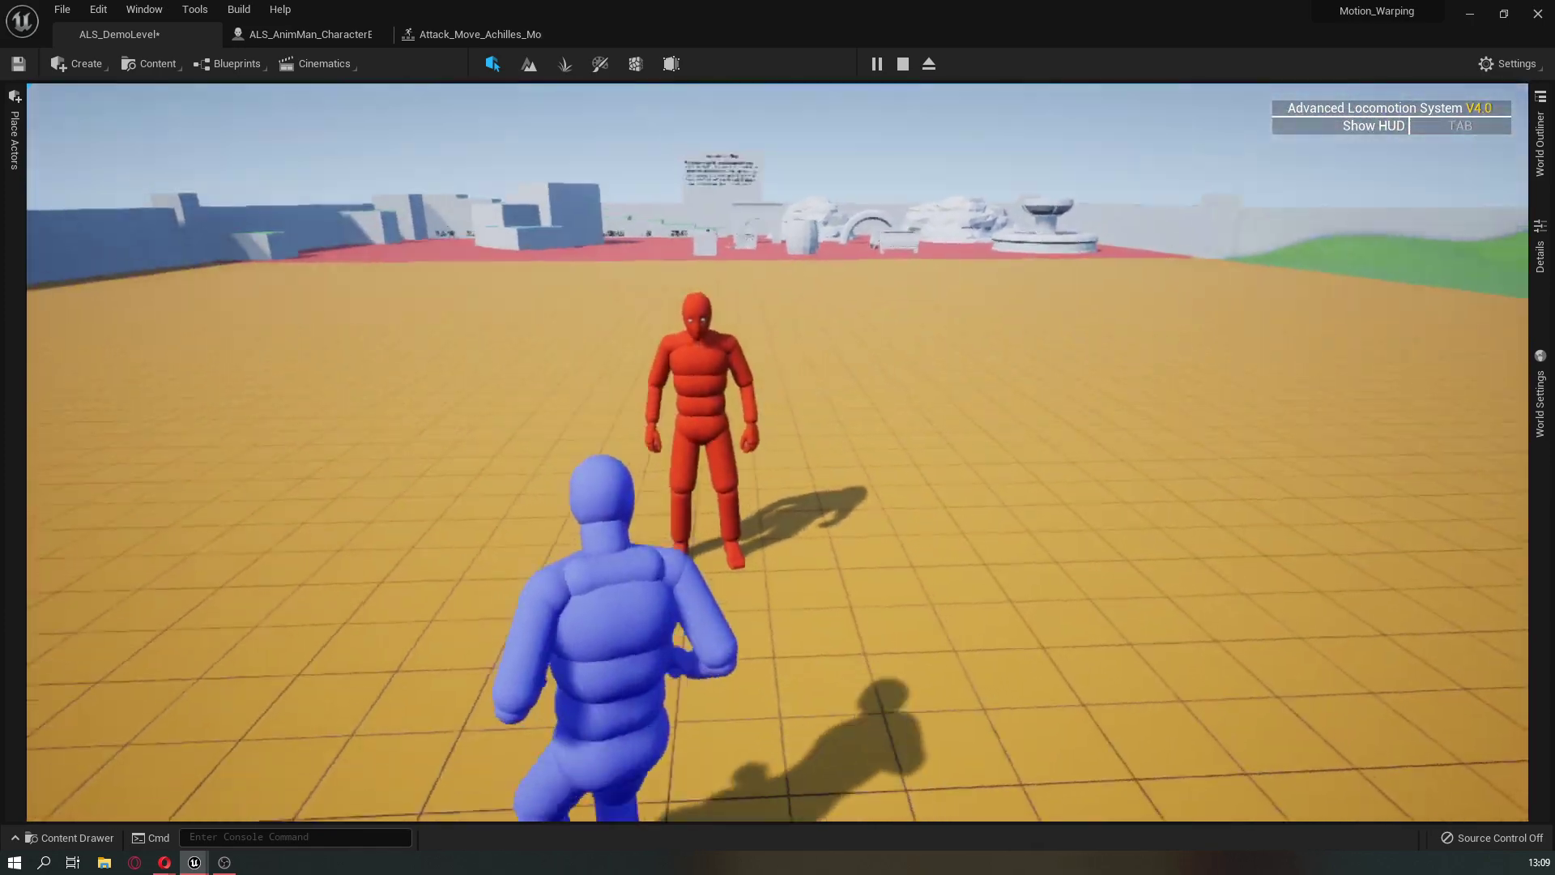